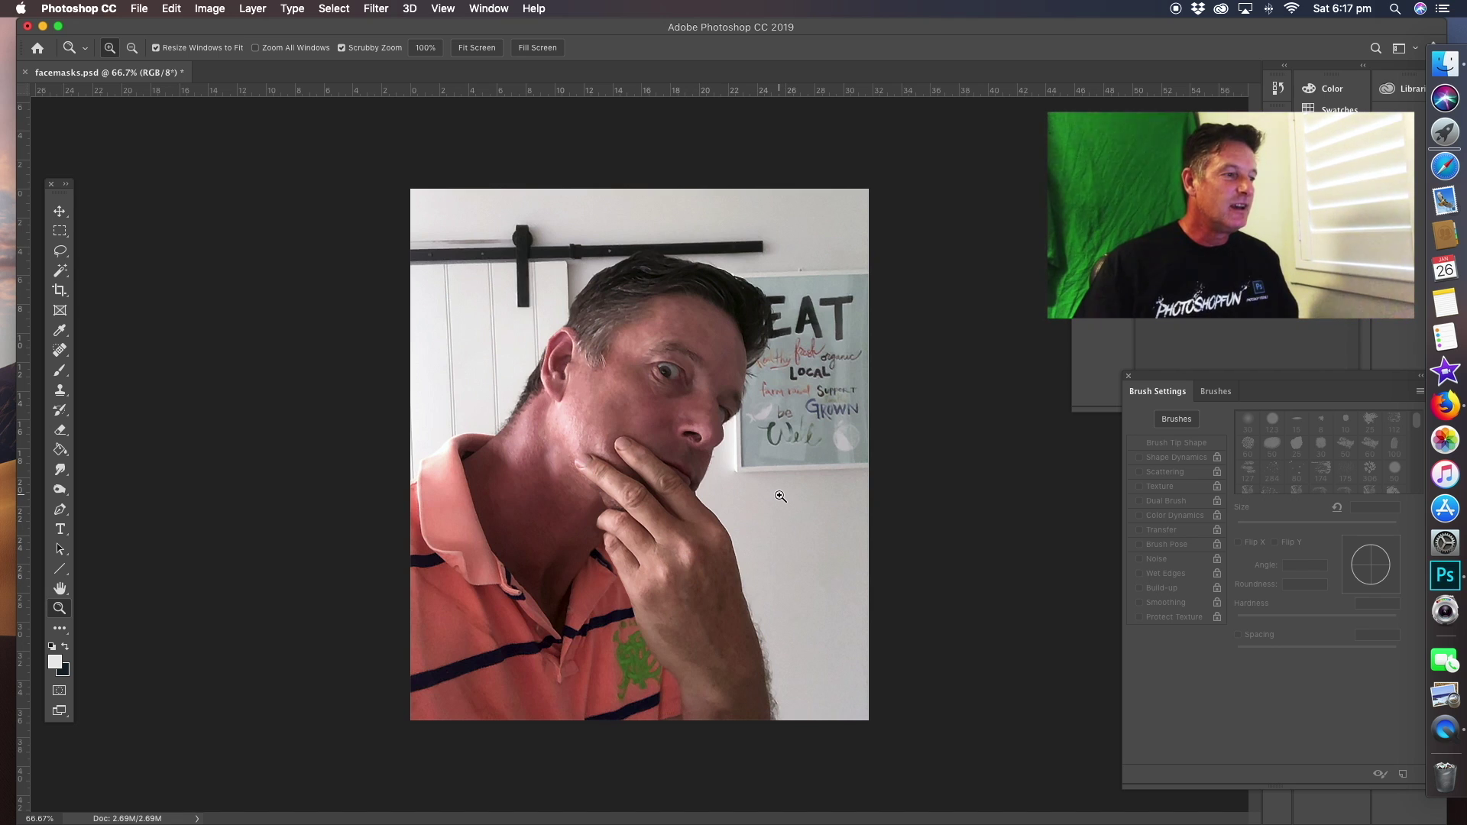
Show the Layers panel where the Brush Settings panel was.
left_click(1198, 324)
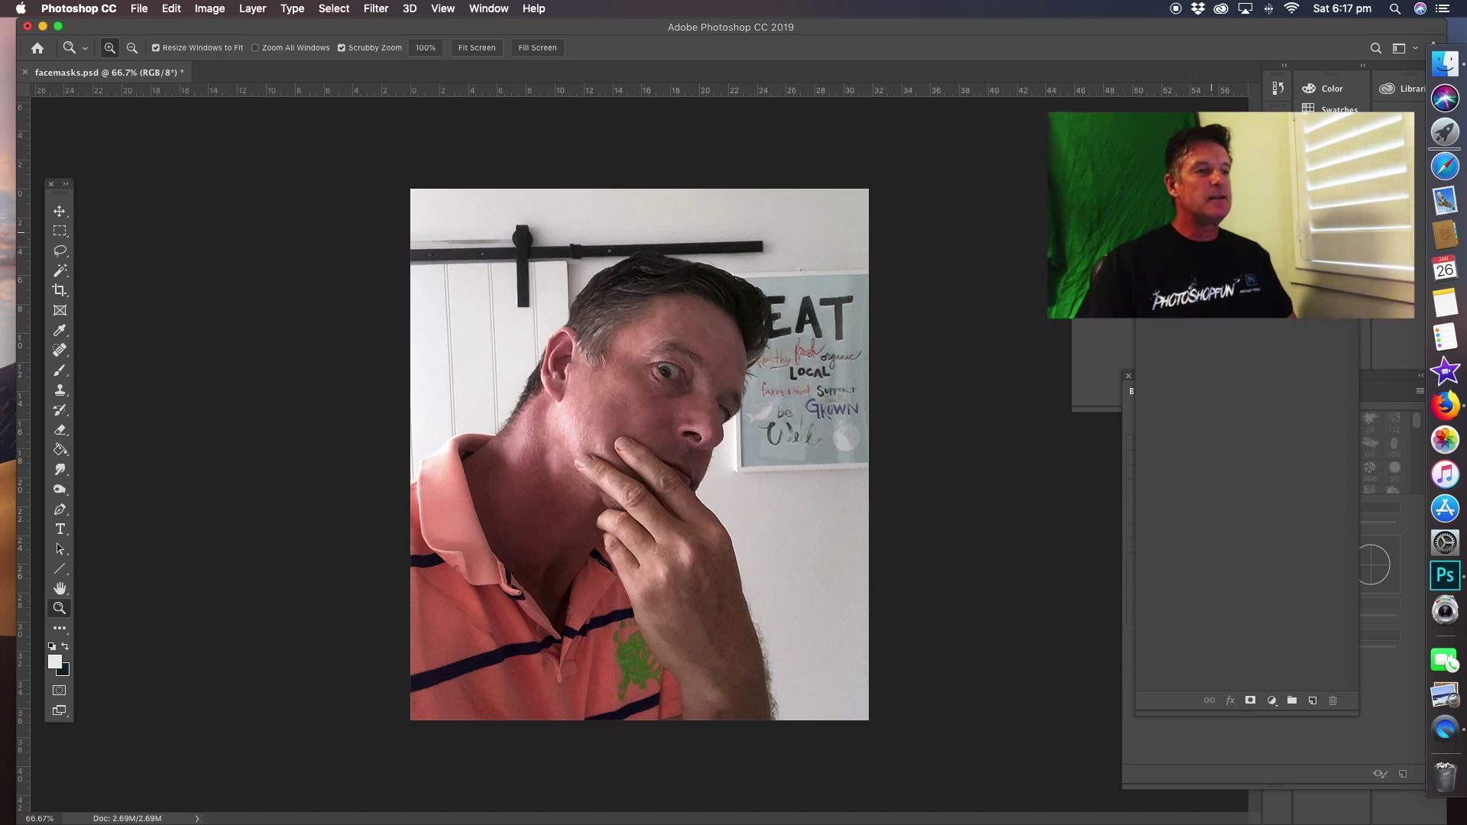
Duplicate the Background layer as 'Background copy'.
right_click(1206, 229)
left_click(1237, 282)
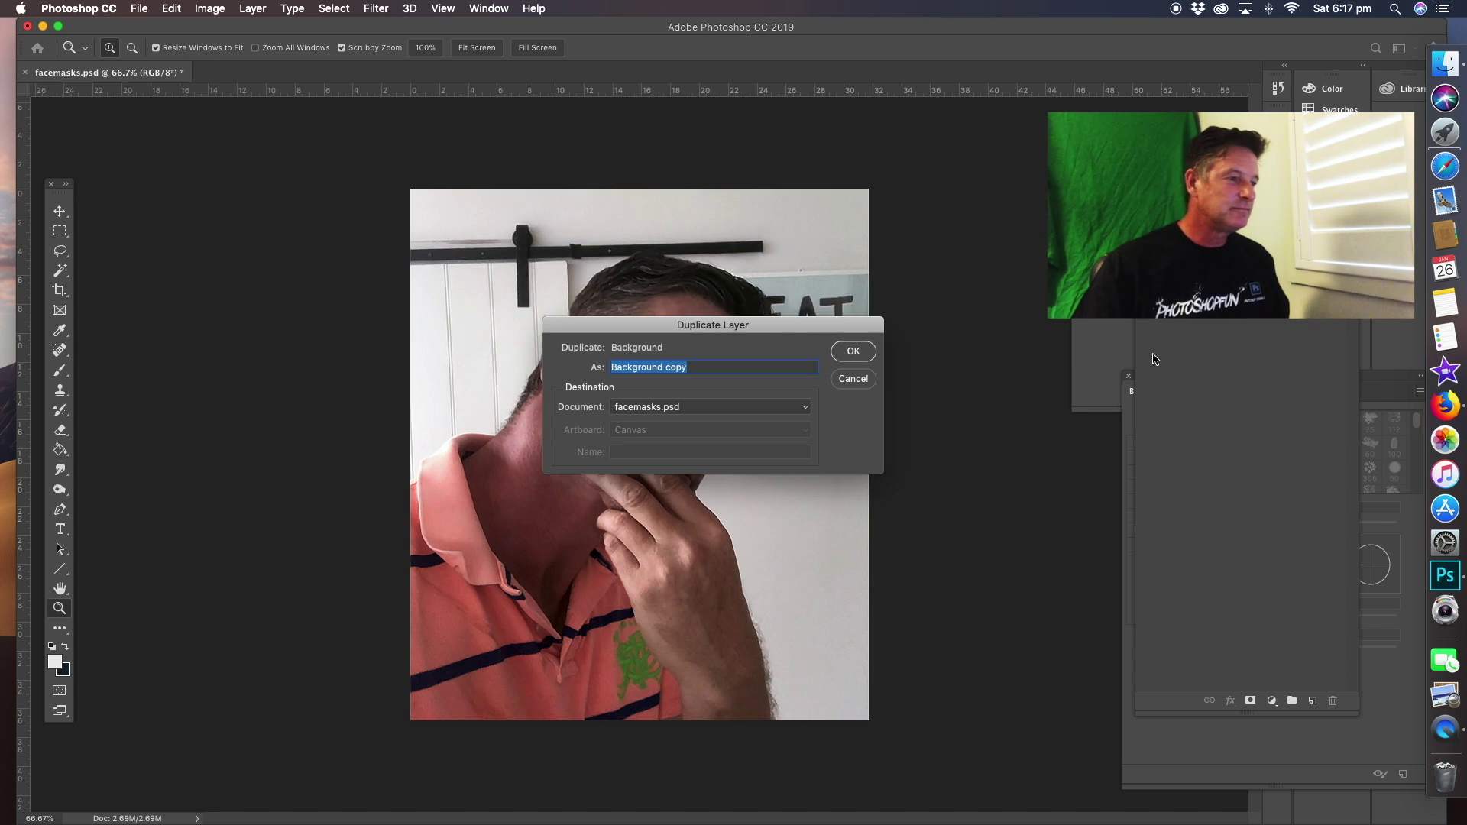
left_click(859, 352)
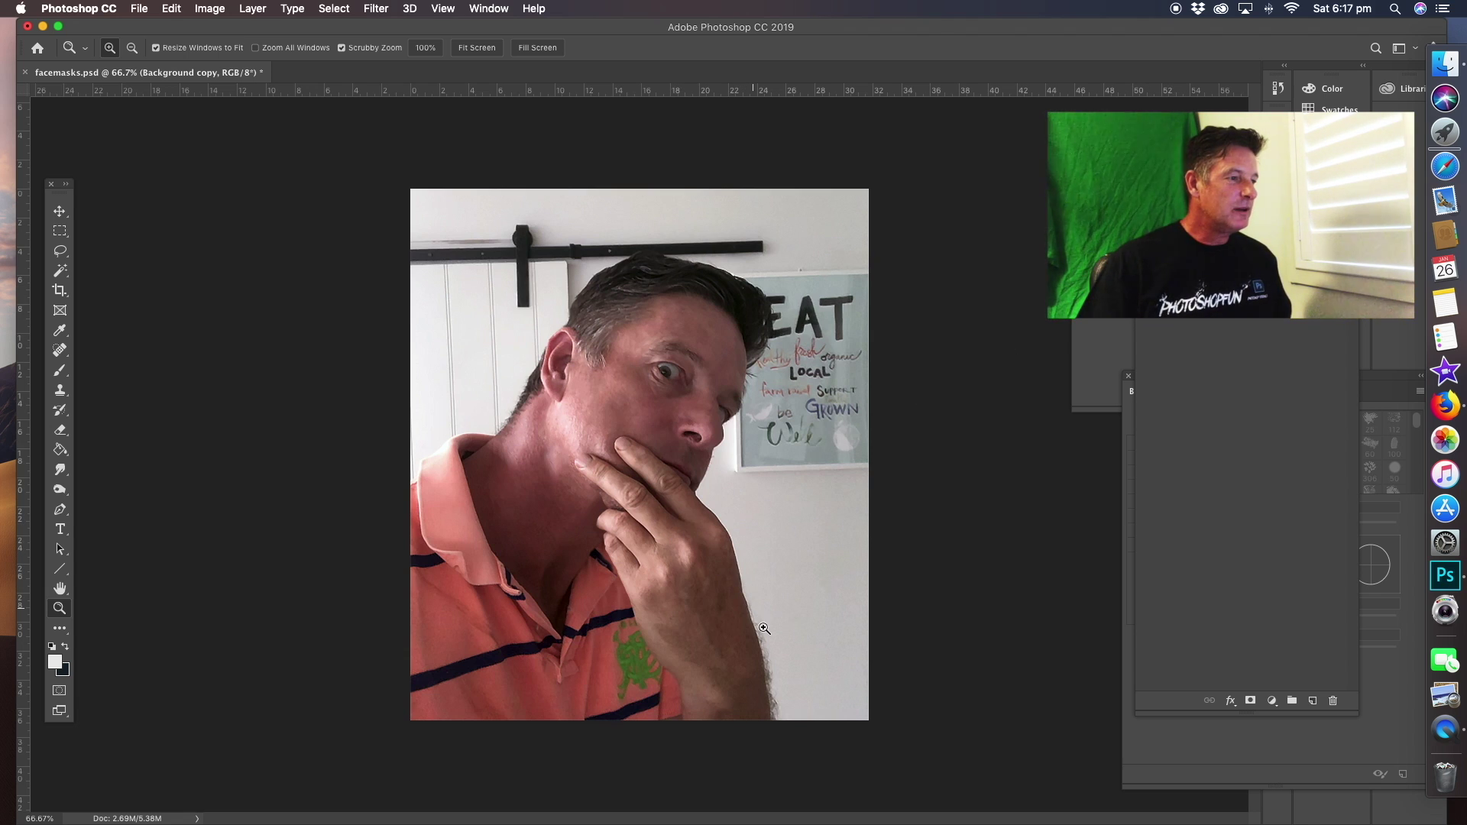
At 100% zoom, lasso around the right half of the face and the hand.
left_click(756, 539)
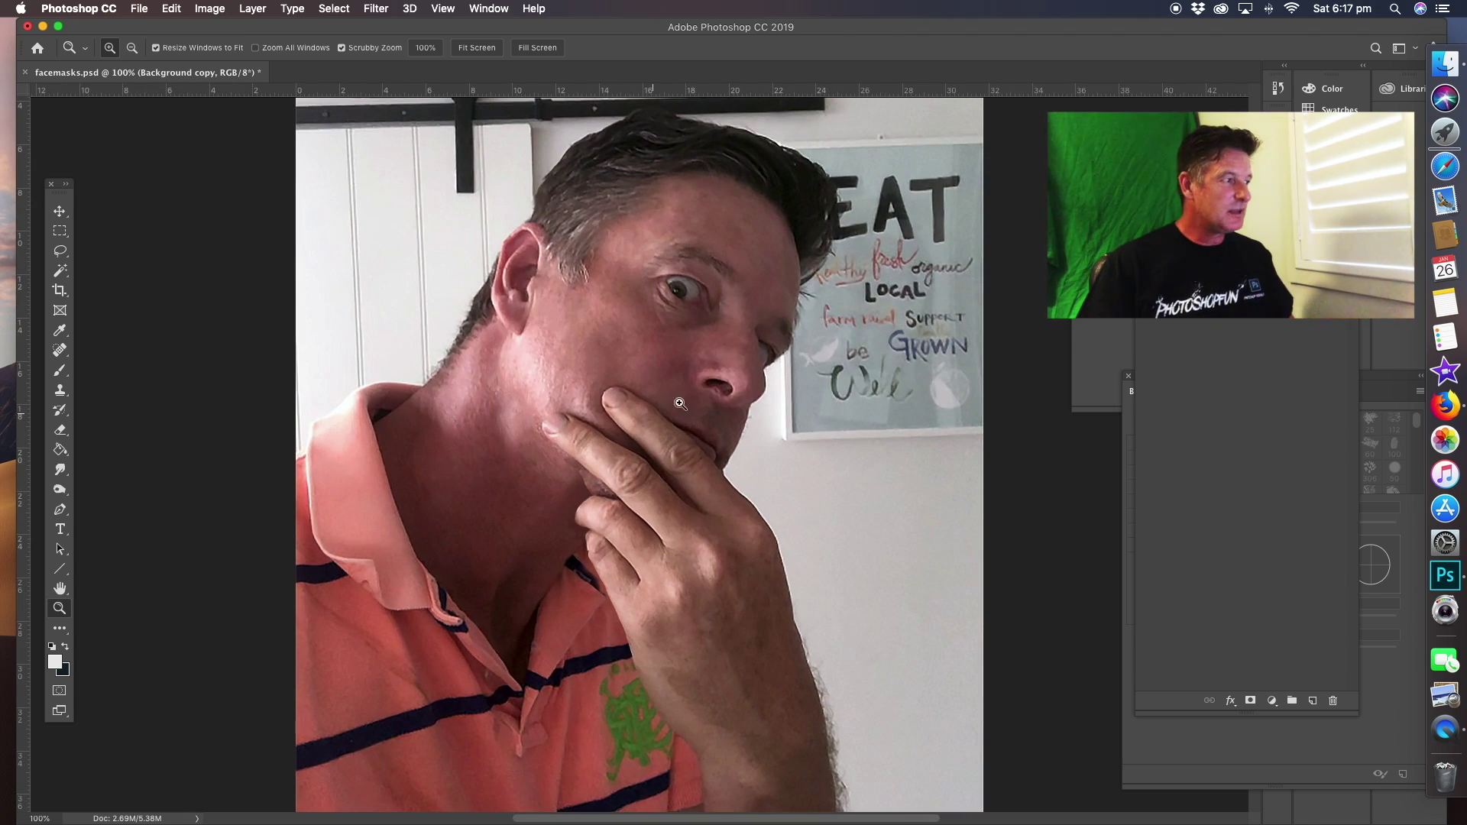
left_click(59, 250)
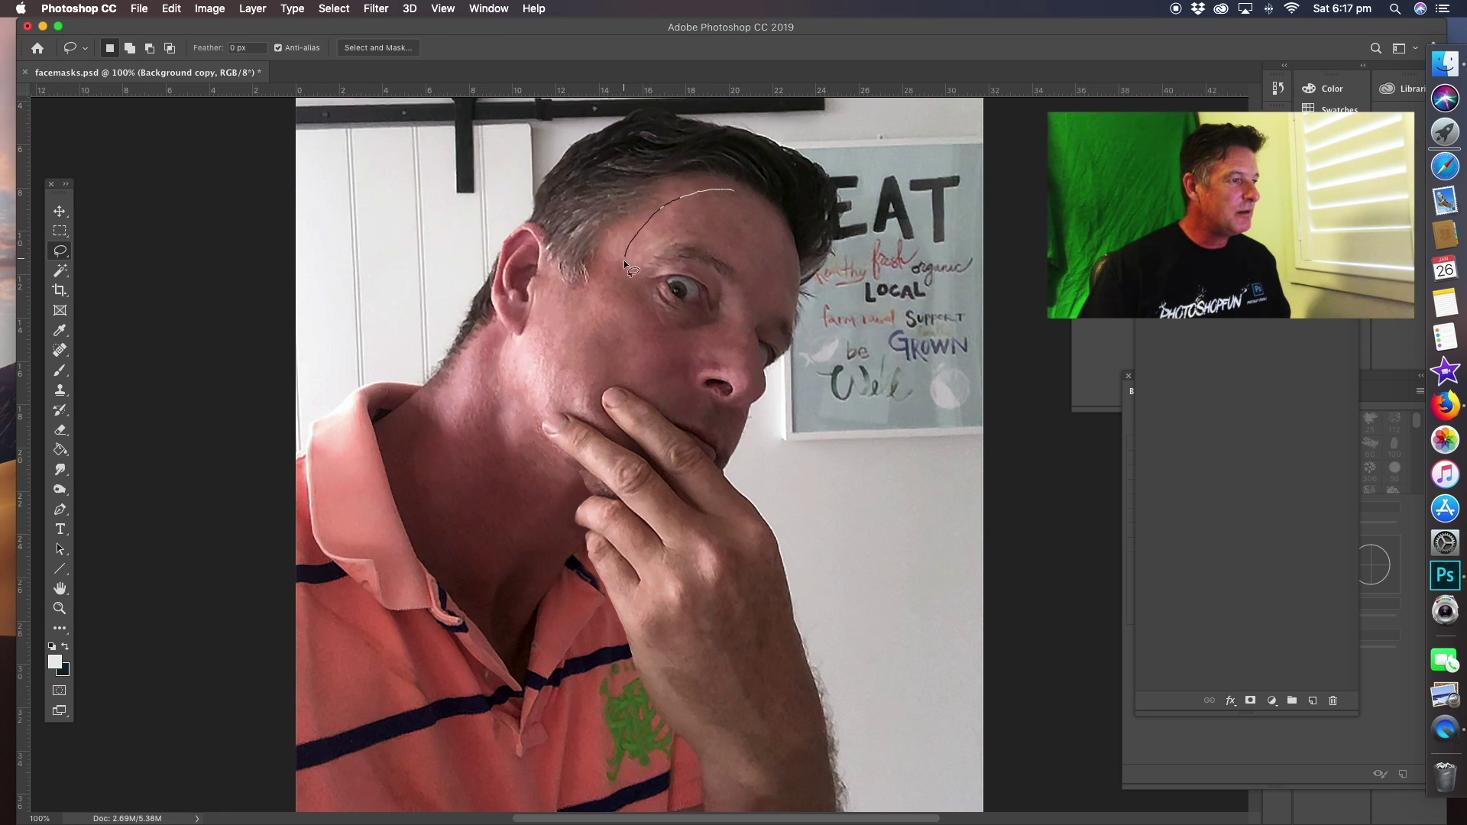
left_click_drag(598, 304, 595, 325)
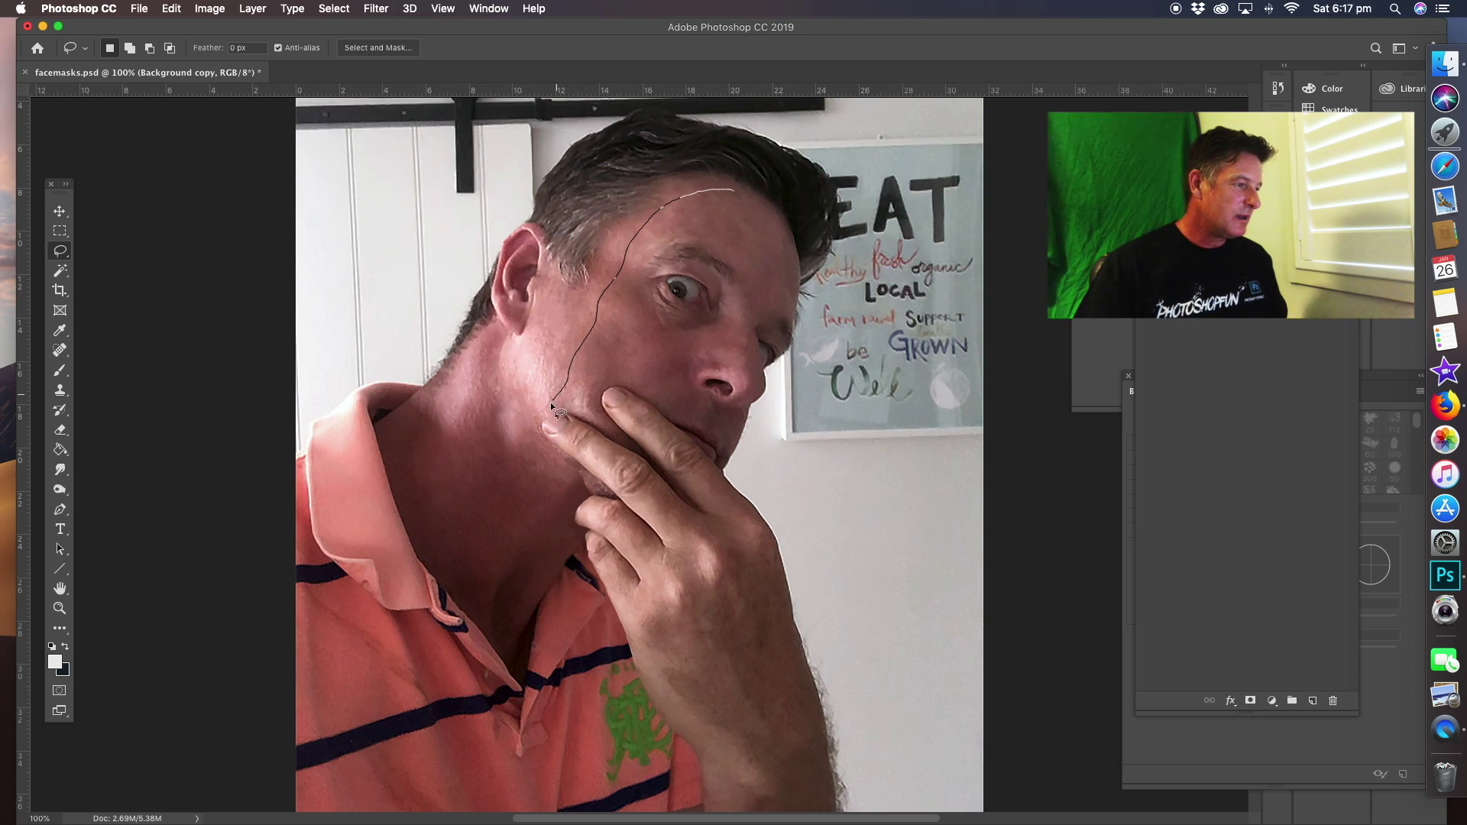
left_click_drag(552, 406, 541, 421)
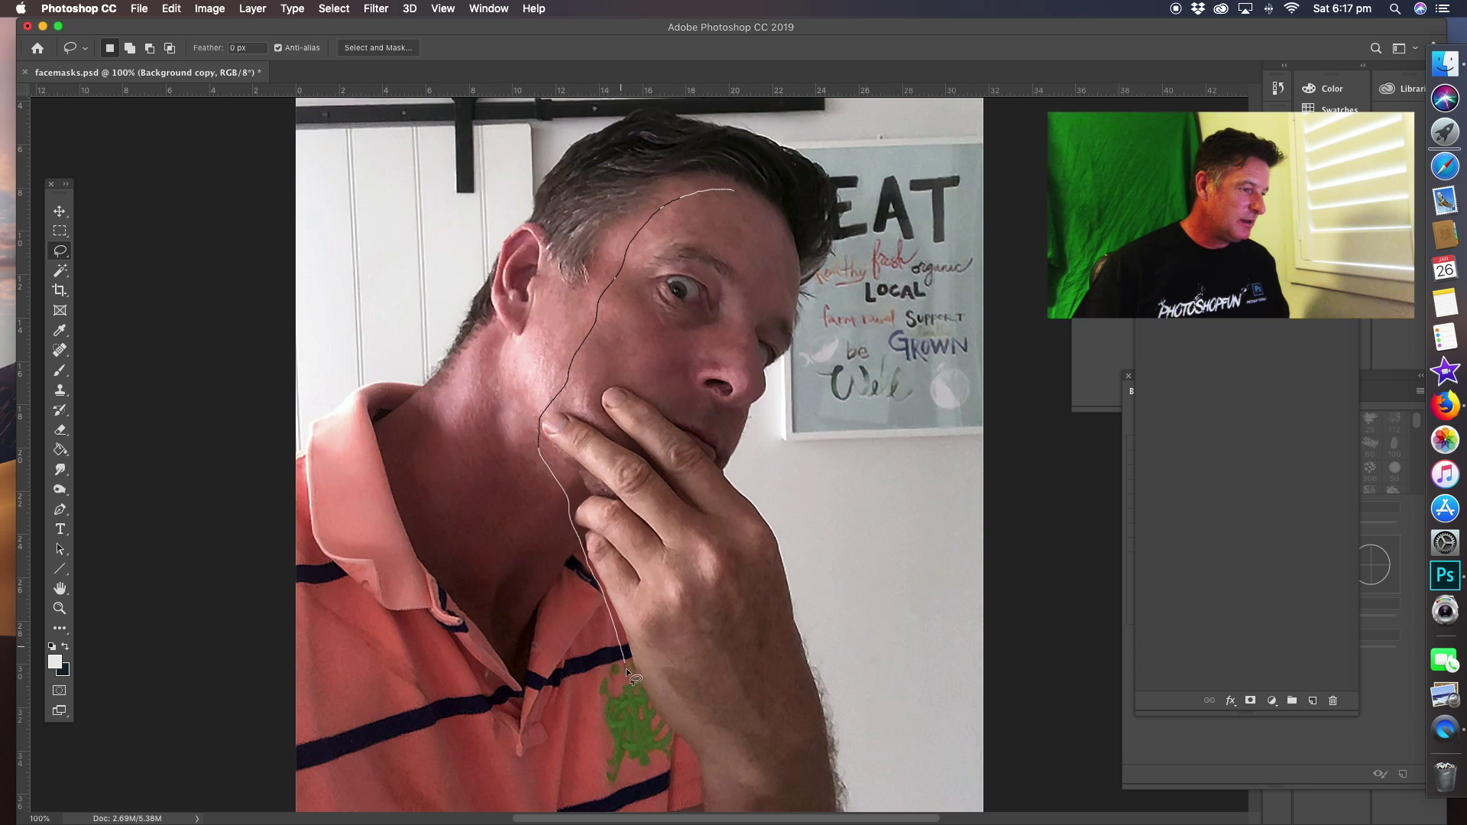
mouse_move(768, 816)
left_mouse_down()
mouse_move(884, 810)
mouse_move(843, 746)
mouse_move(800, 532)
mouse_move(746, 467)
mouse_move(800, 342)
left_mouse_up()
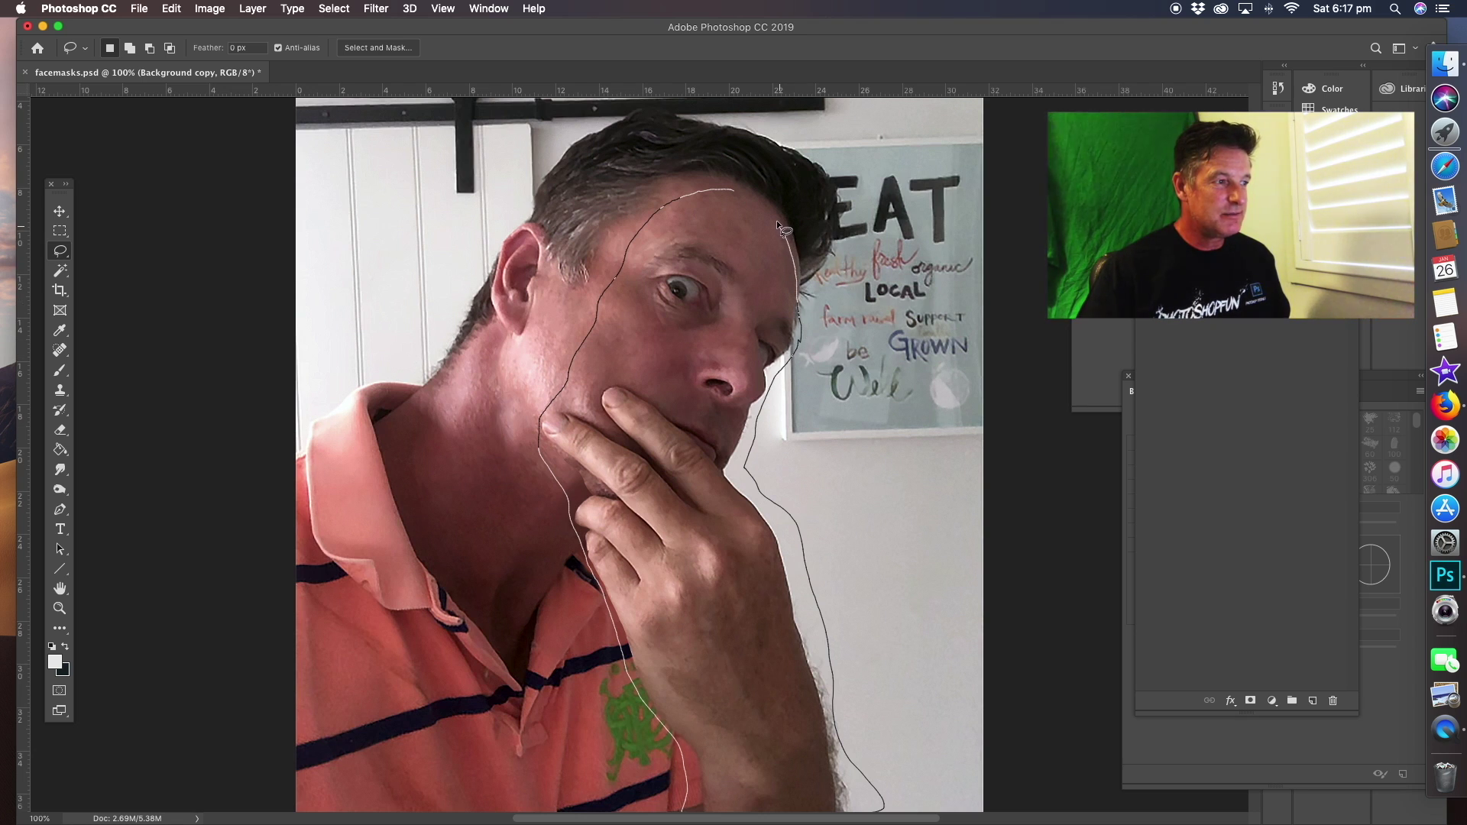
left_click_drag(762, 204, 738, 191)
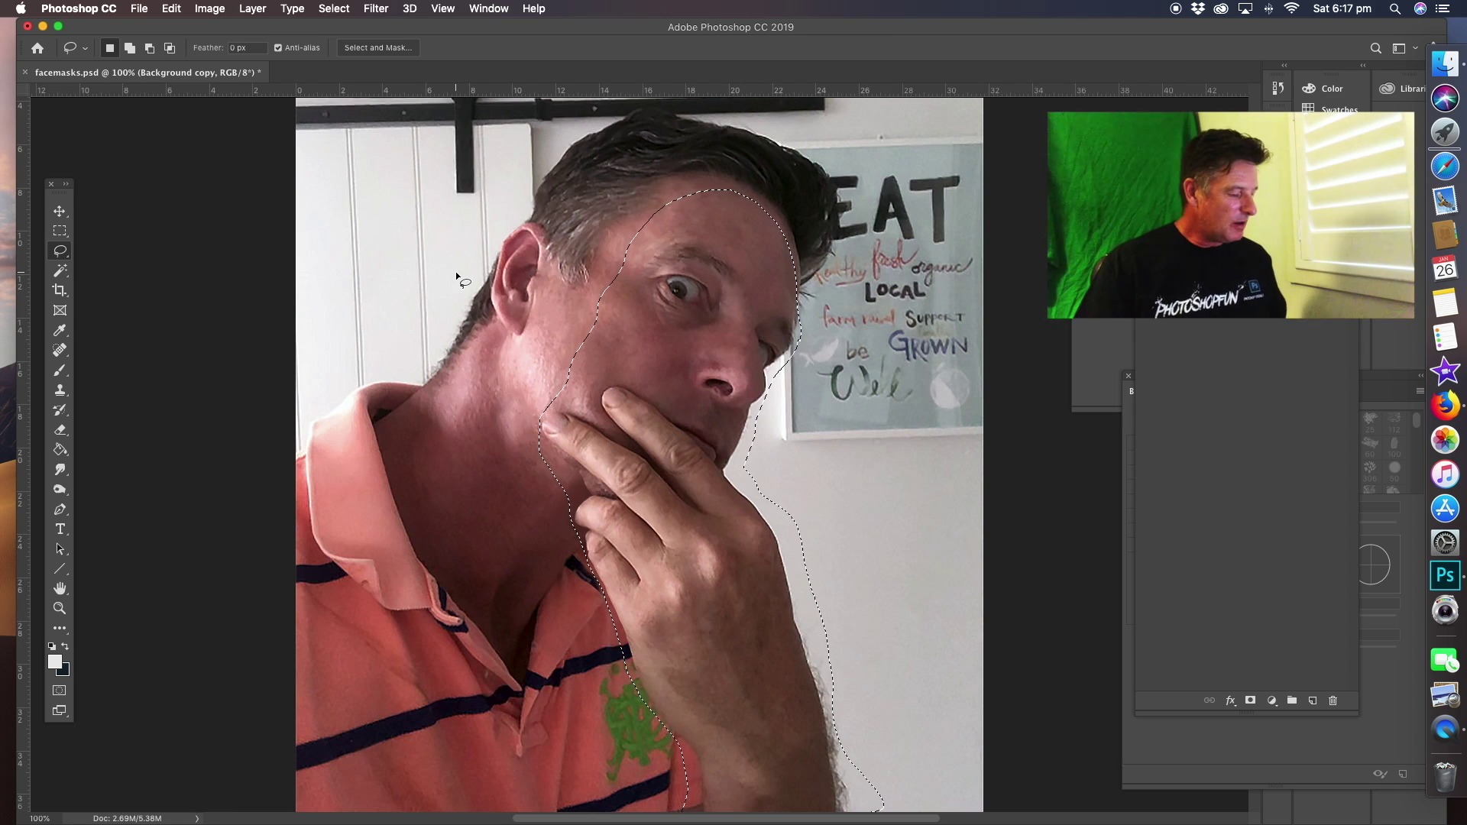
Copy the selected face and hand to a new Layer 1 and zoom to 300% on its edge.
key("super+j")
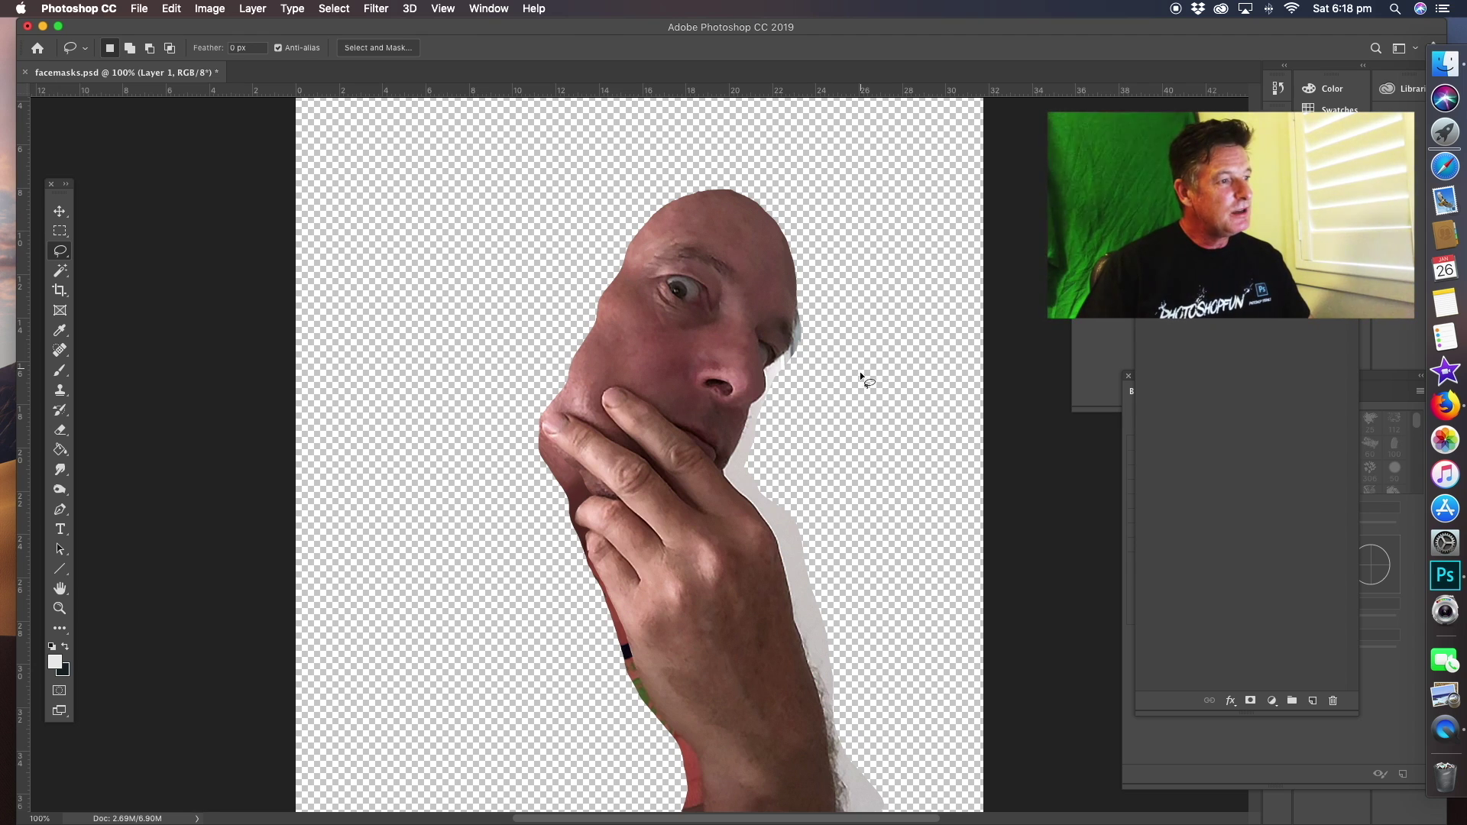
left_click(59, 609)
left_click(806, 396)
left_click(807, 277)
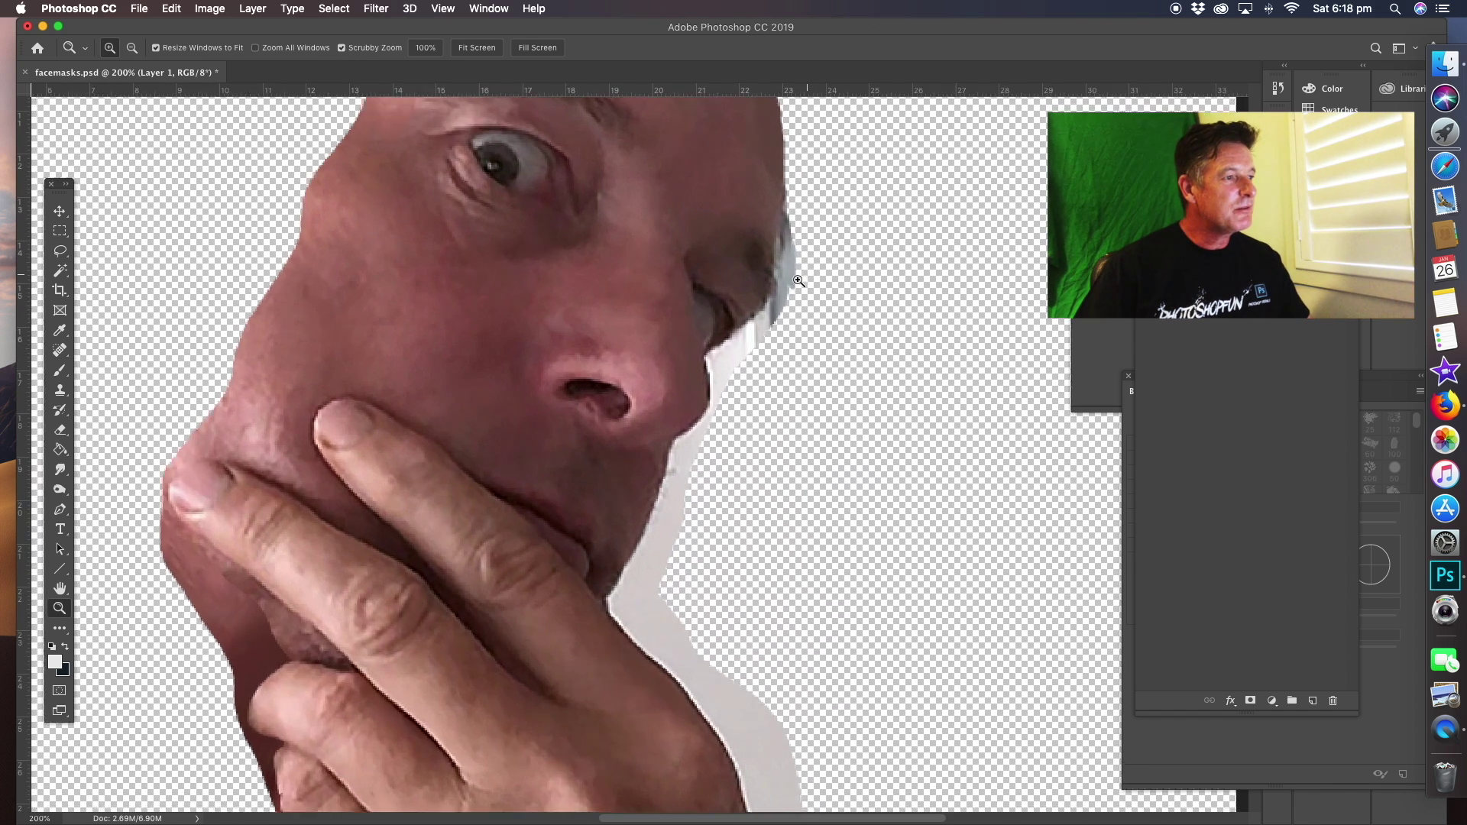
left_click_drag(741, 300, 692, 400)
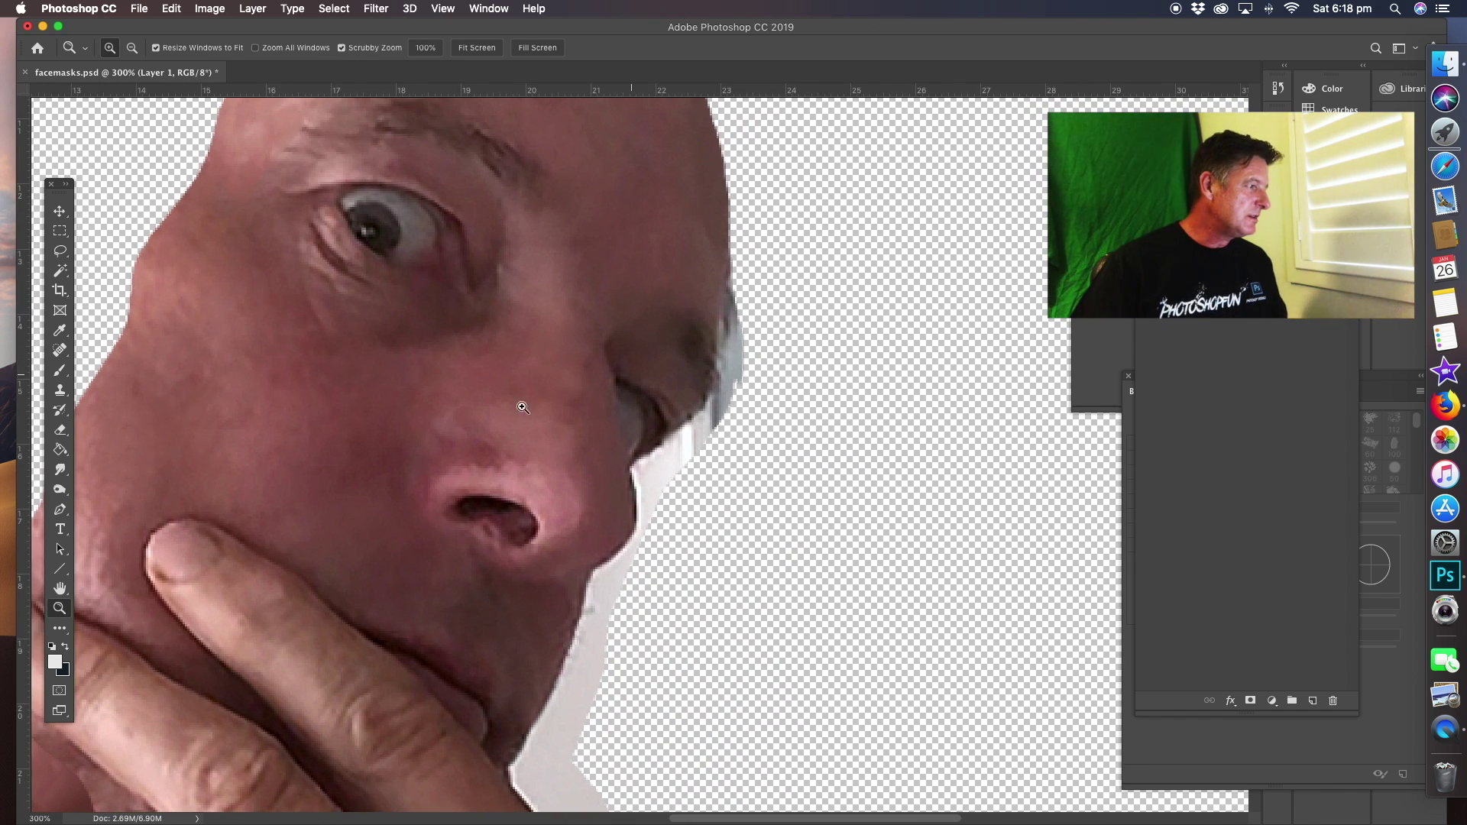
Remove the grey fringe beside the eye and along the face edge, using a 20 px eraser.
key("e")
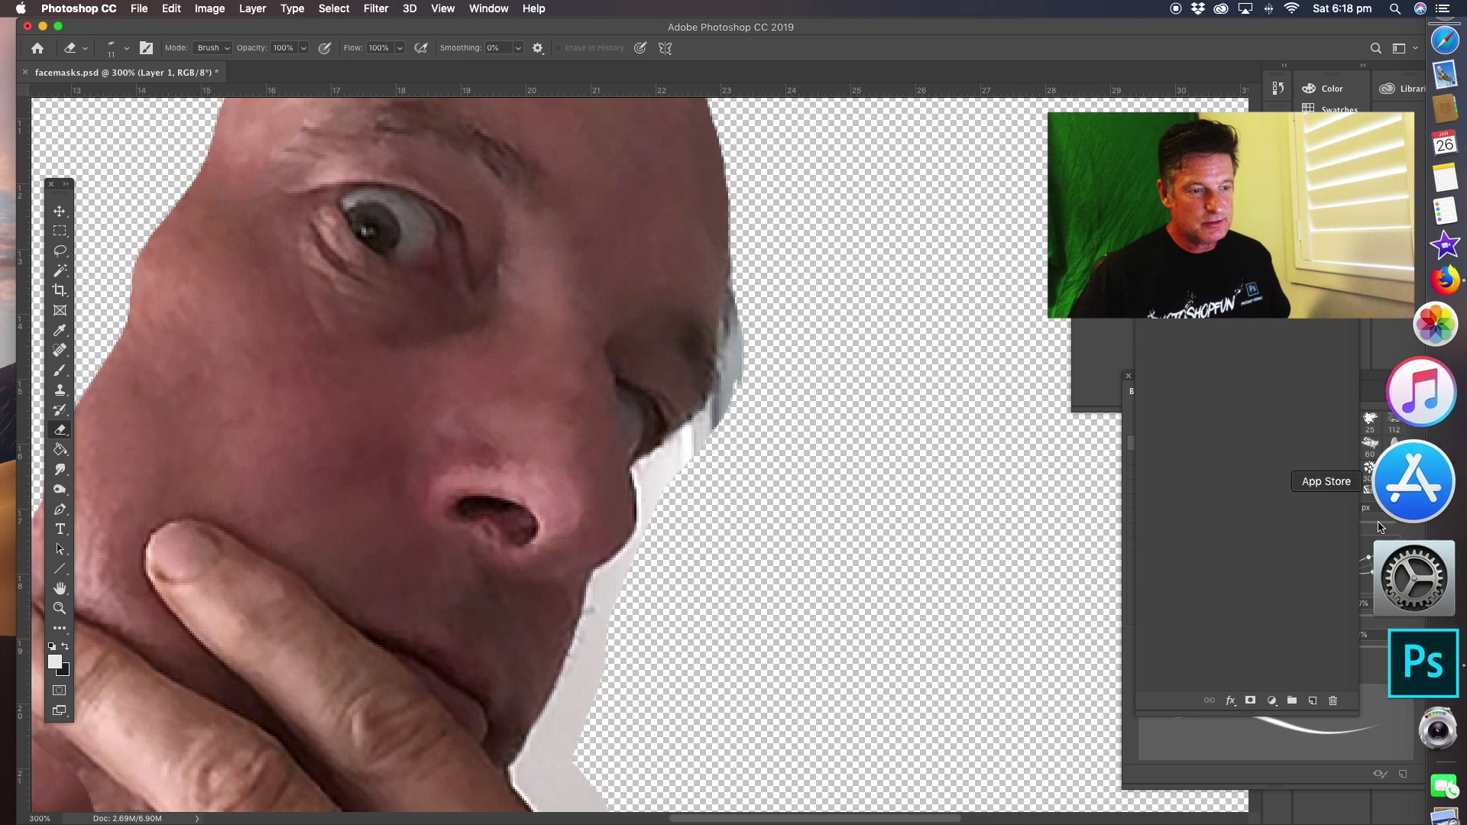
left_click_drag(1243, 528, 1251, 528)
mouse_move(740, 298)
left_mouse_down()
mouse_move(729, 370)
mouse_move(742, 258)
mouse_move(726, 397)
left_mouse_up()
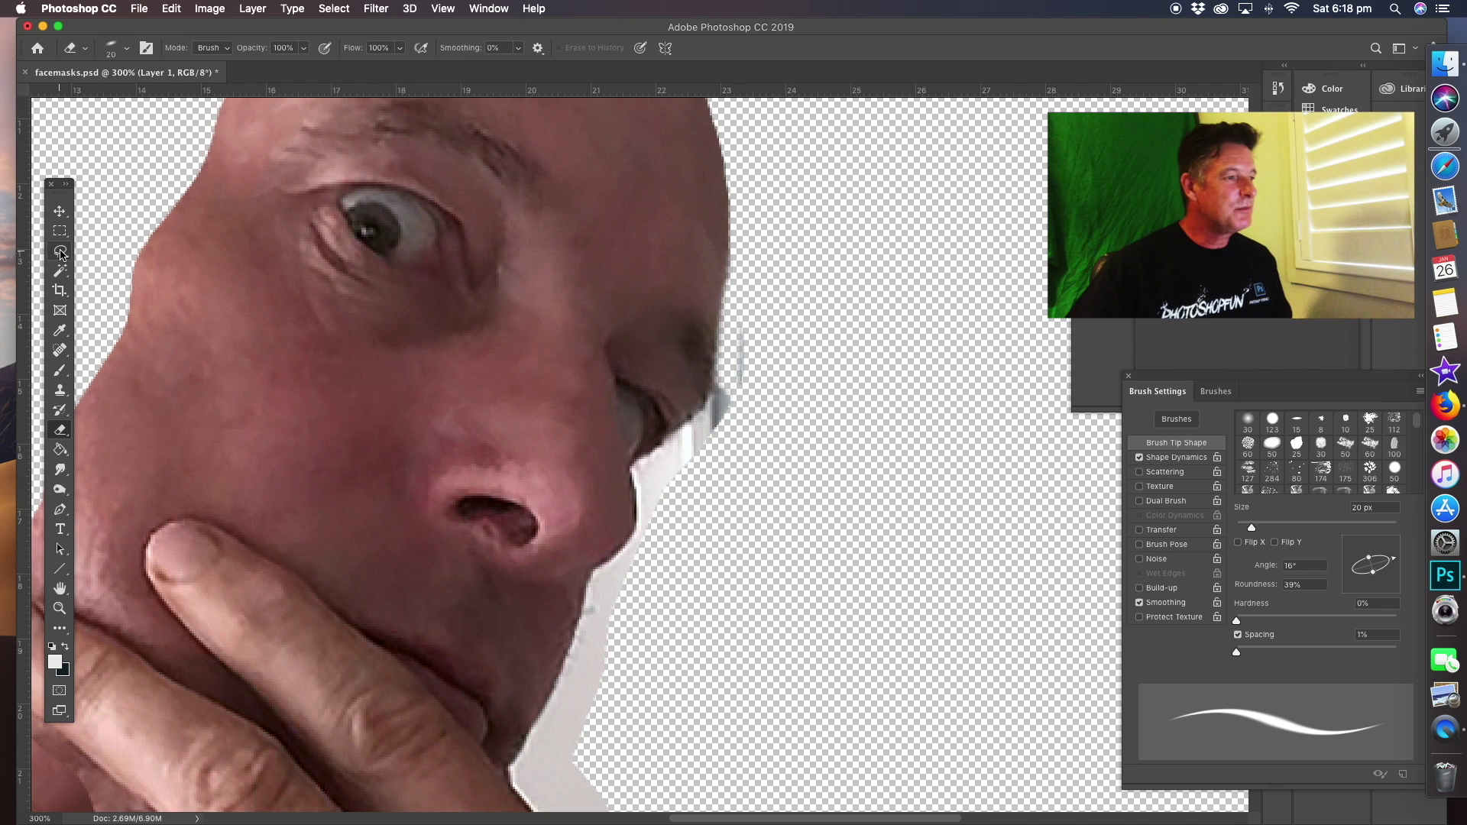
key("l")
left_click_drag(731, 249, 719, 342)
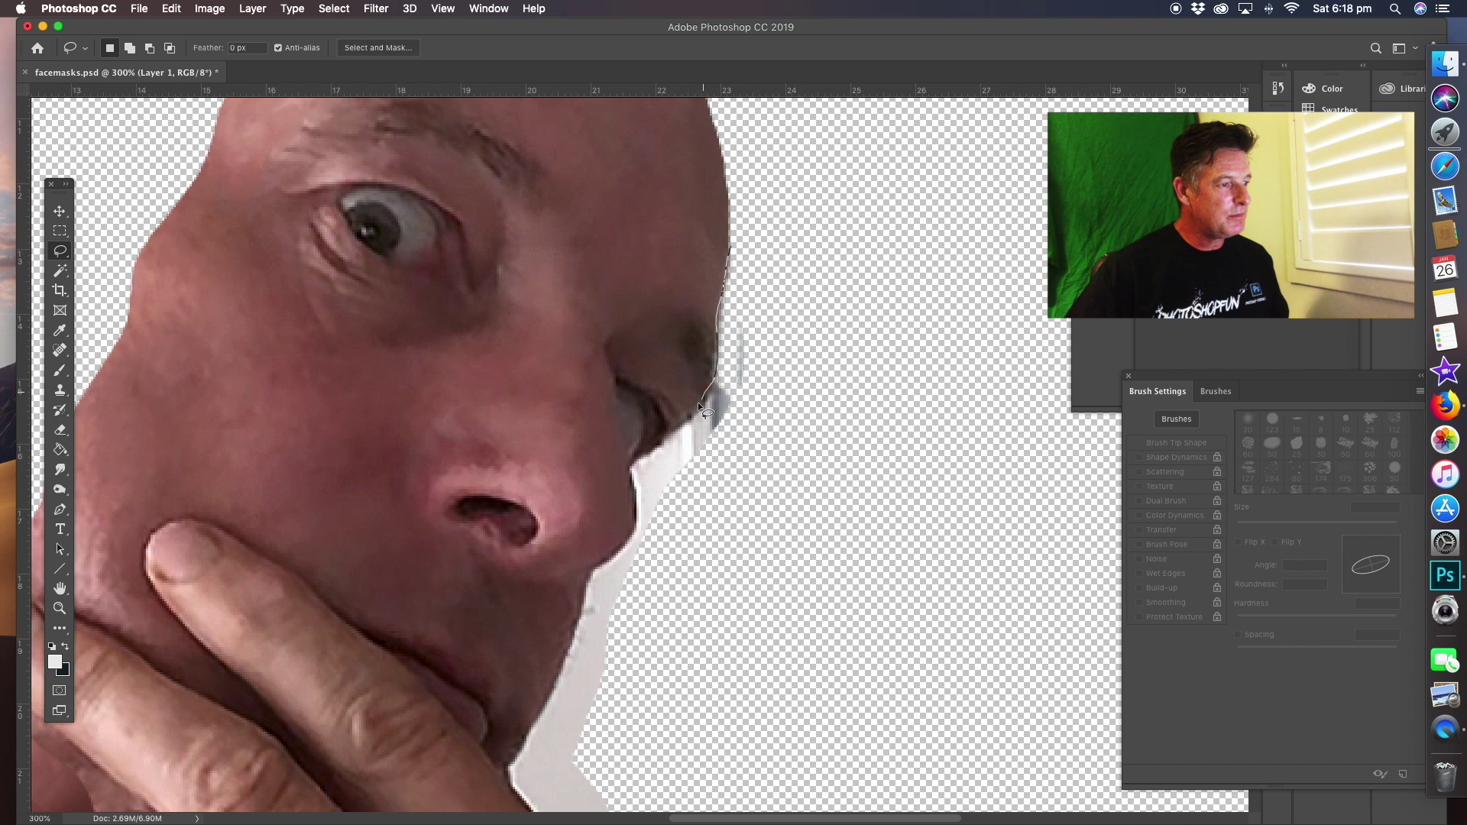
mouse_move(636, 495)
left_mouse_down()
mouse_move(636, 528)
mouse_move(790, 402)
mouse_move(786, 255)
left_mouse_up()
key("super+x")
Cut away the grey fringe along the chin and below the nose.
left_click_drag(678, 547, 709, 286)
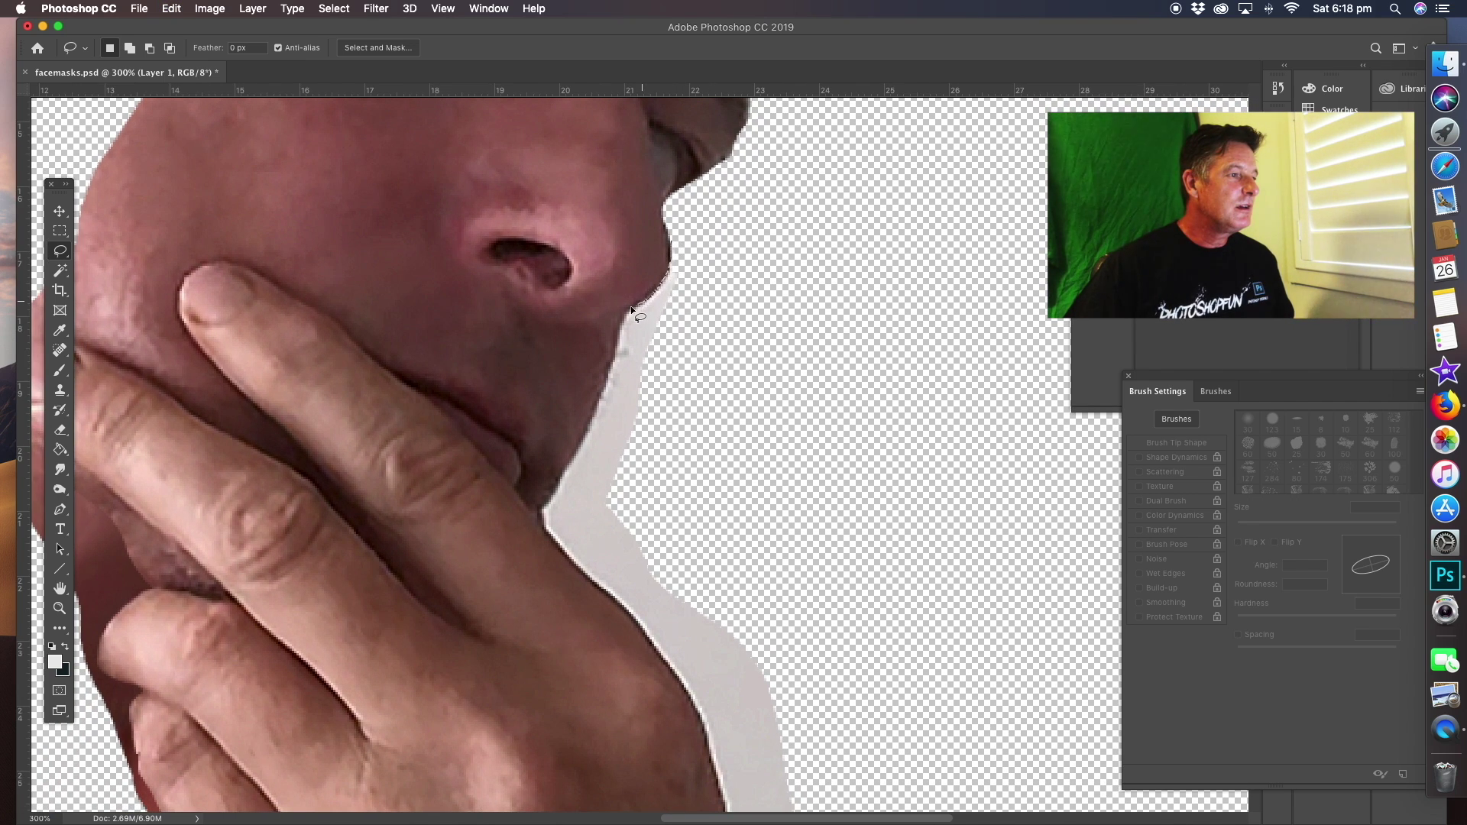
left_click_drag(692, 377, 735, 284)
key("super+x")
mouse_move(627, 321)
left_mouse_down()
mouse_move(541, 520)
mouse_move(652, 498)
mouse_move(711, 403)
left_mouse_up()
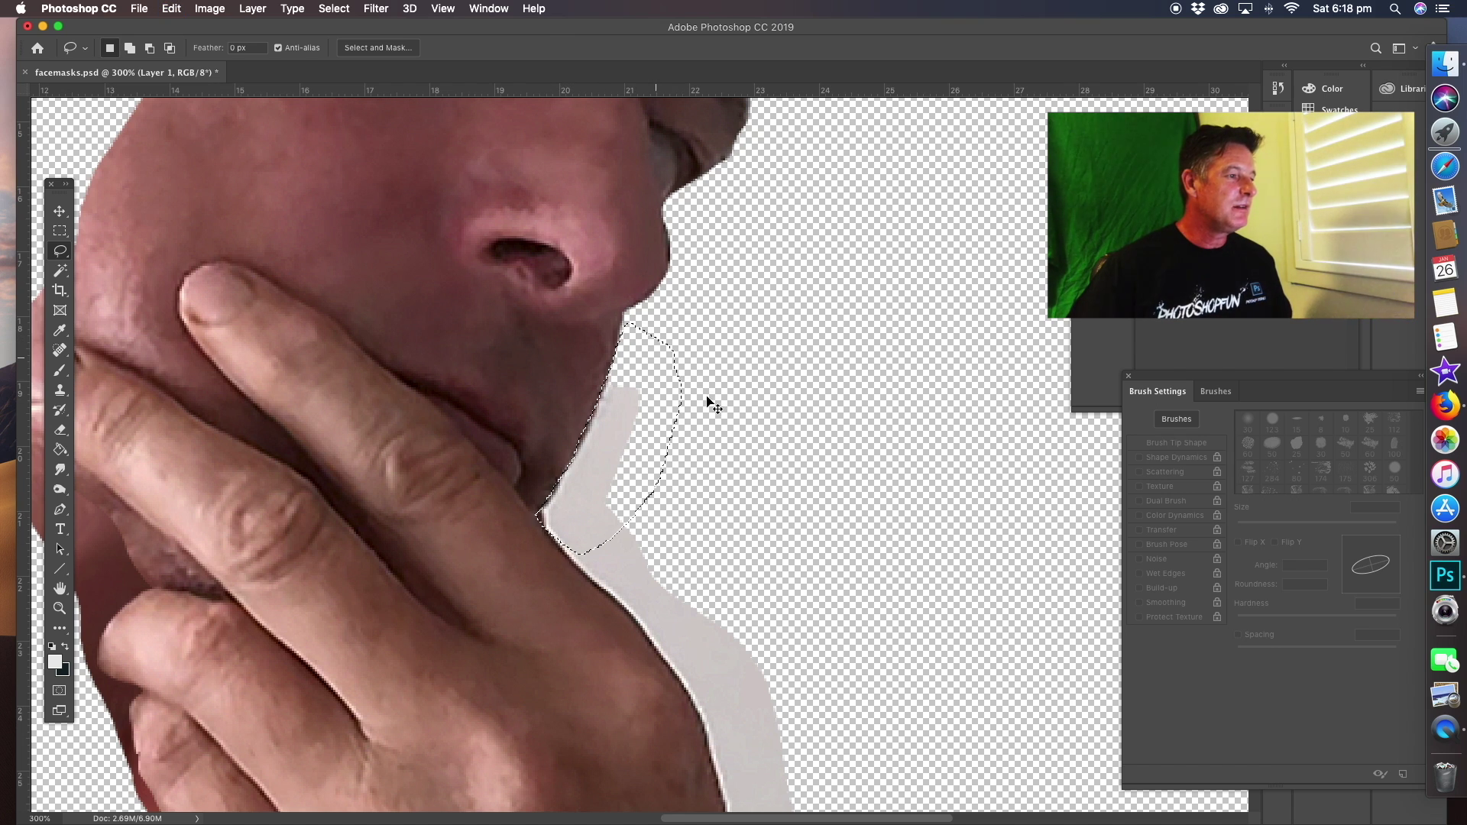
key("super+x")
With rulers shown and the view rotated, cut away the white patch above the shoulder.
left_click_drag(717, 514, 570, 270)
key("super+r")
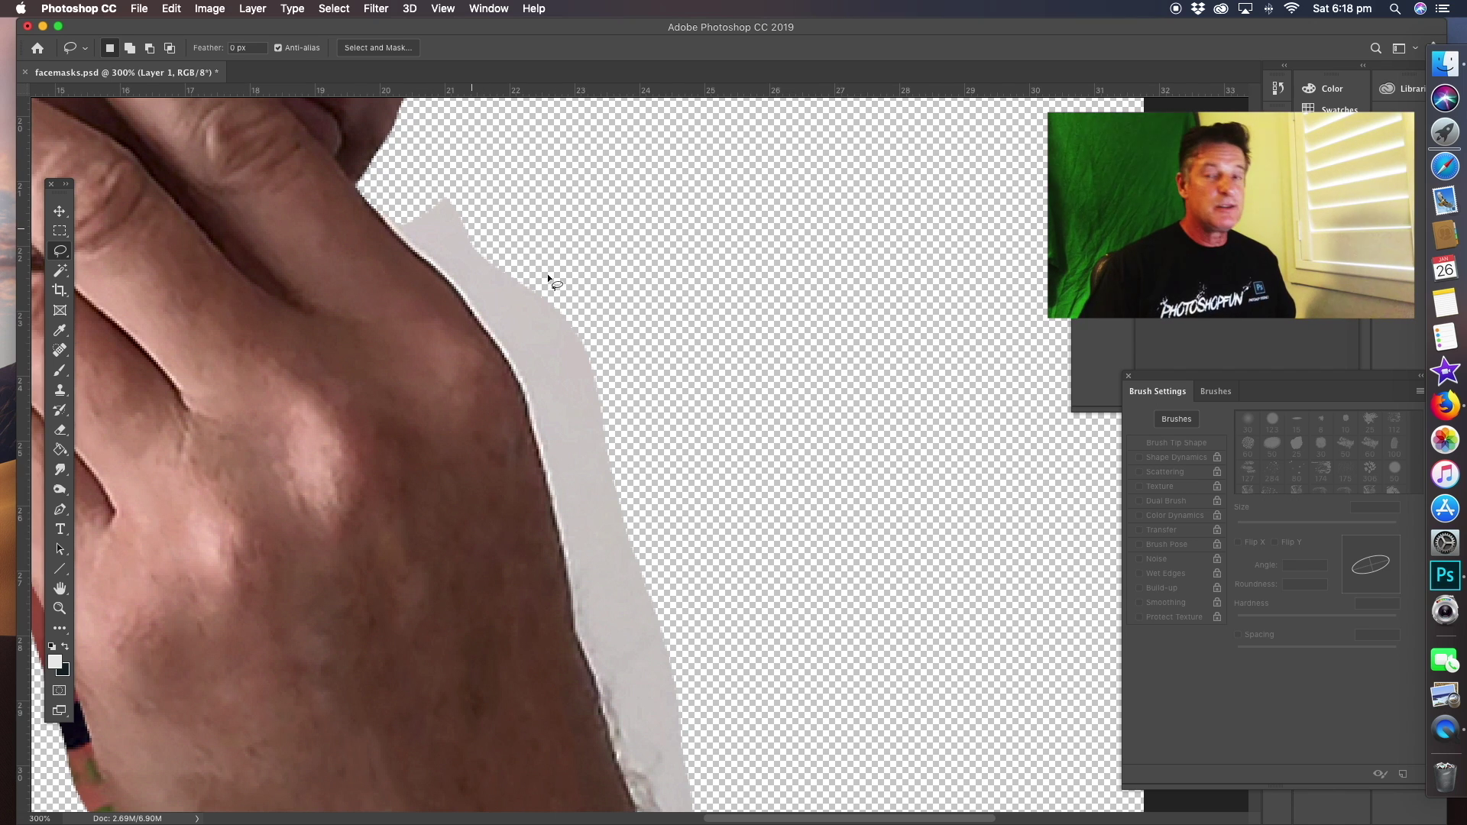
key("r")
mouse_move(708, 311)
left_mouse_down()
mouse_move(475, 304)
mouse_move(439, 320)
left_mouse_up()
key("l")
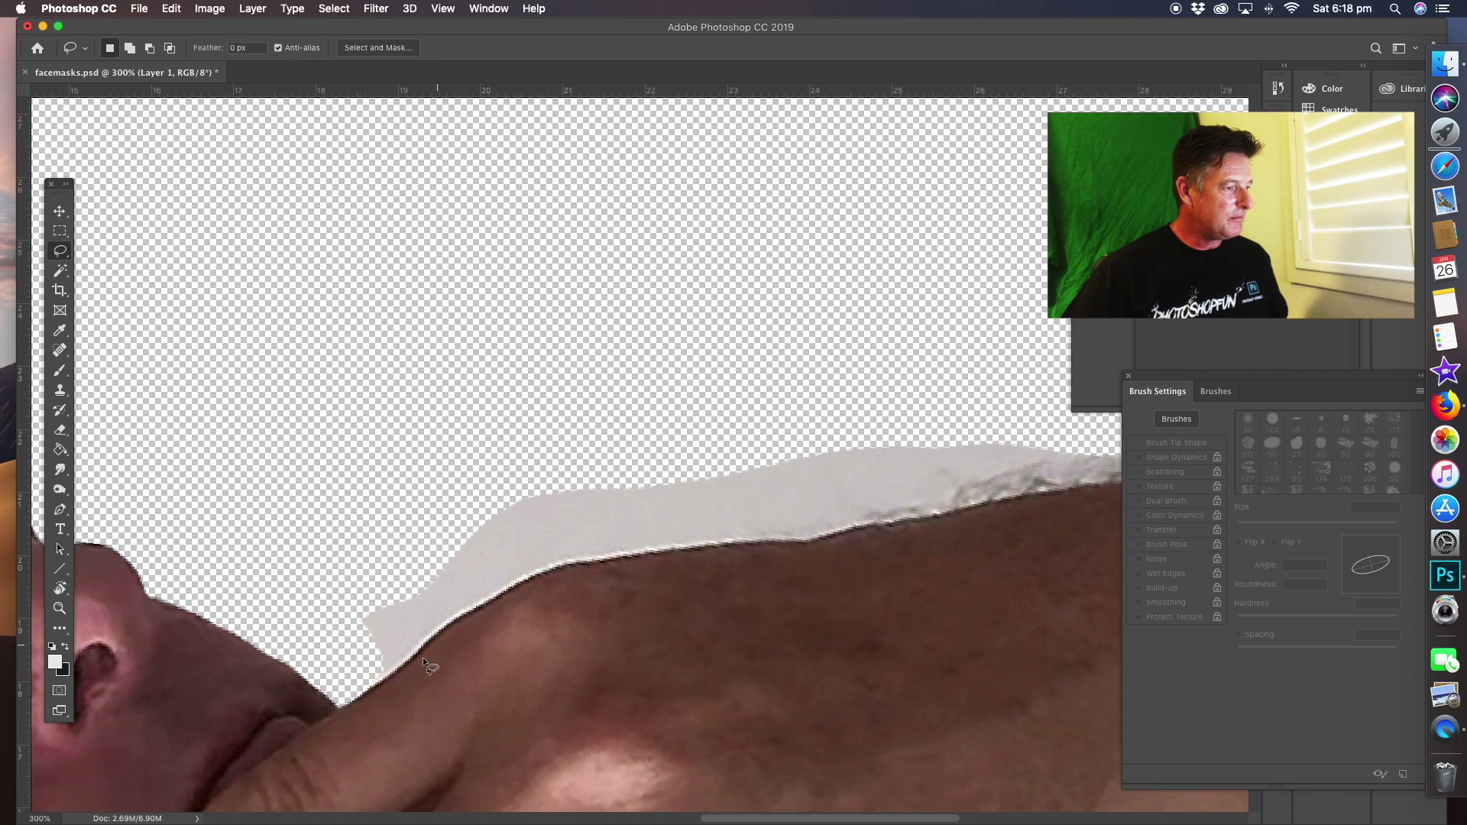
left_click_drag(382, 680, 536, 577)
mouse_move(672, 548)
left_mouse_down()
mouse_move(821, 520)
mouse_move(733, 429)
mouse_move(321, 611)
left_mouse_up()
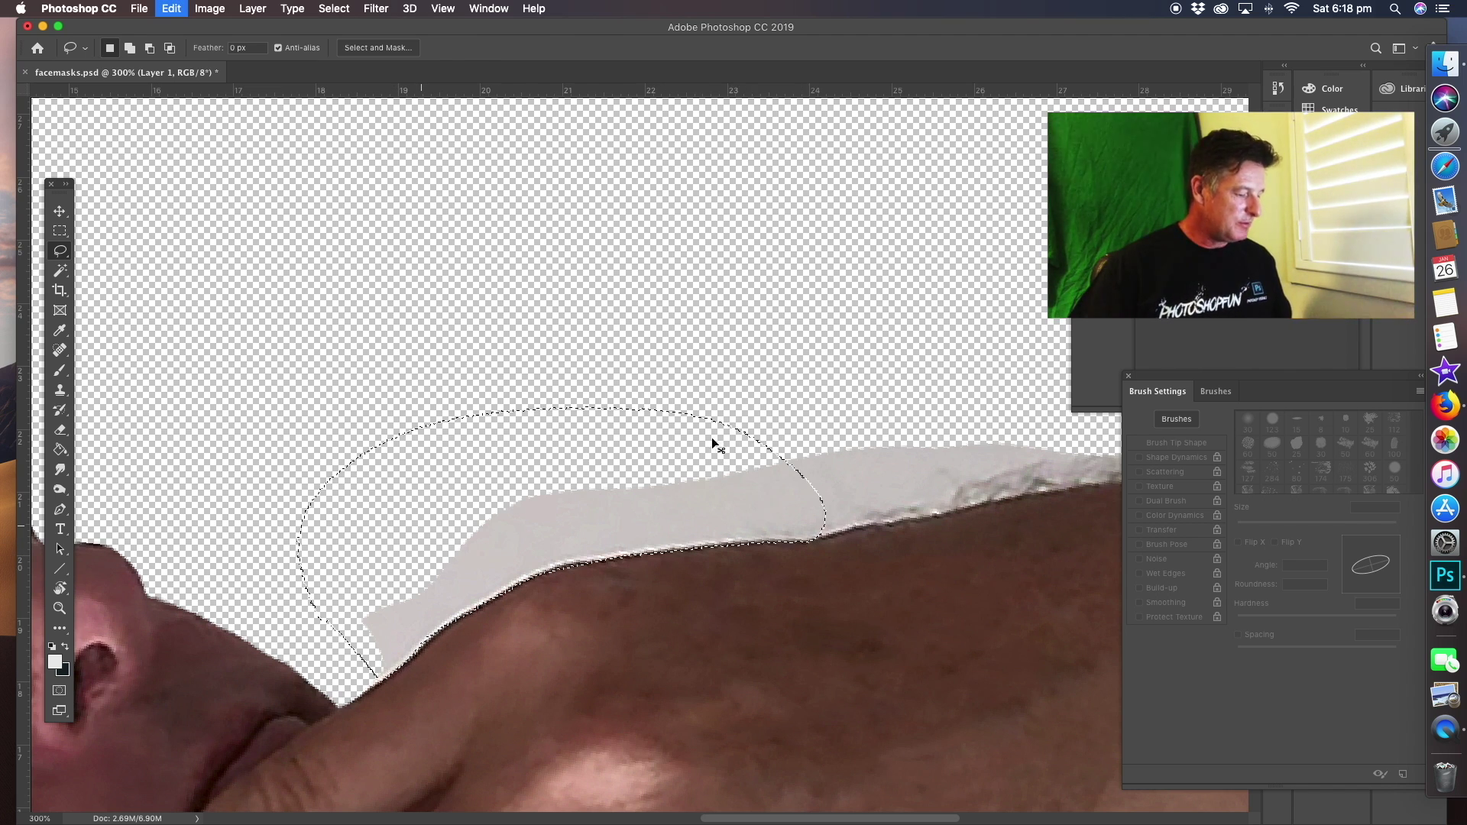
key("super+x")
Delete the remaining white fabric along the shoulder edge to transparency.
mouse_move(440, 379)
left_mouse_down()
mouse_move(627, 446)
mouse_move(733, 451)
left_mouse_up()
key("super+x")
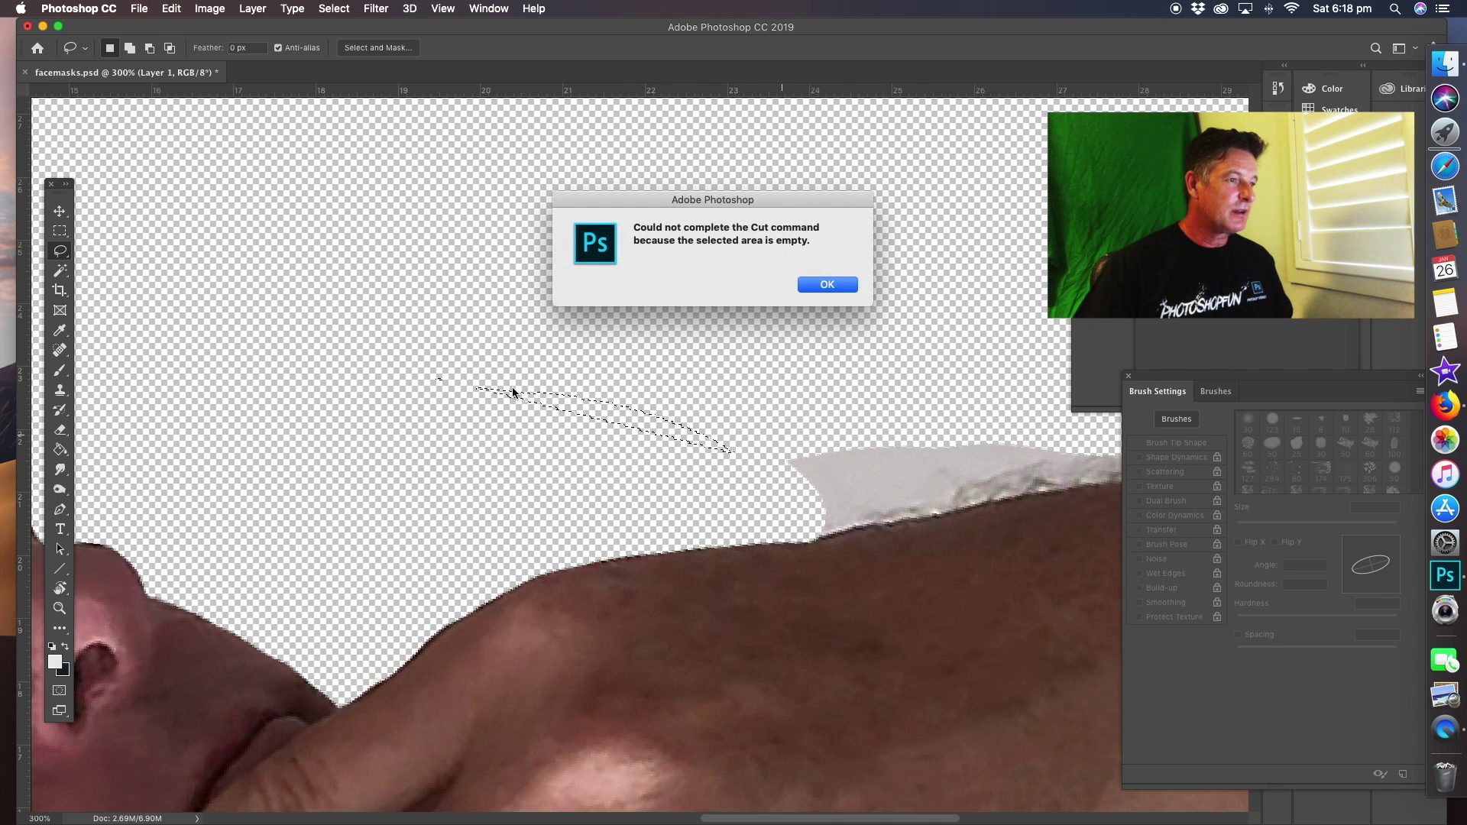
left_click(835, 285)
left_click_drag(833, 371, 457, 274)
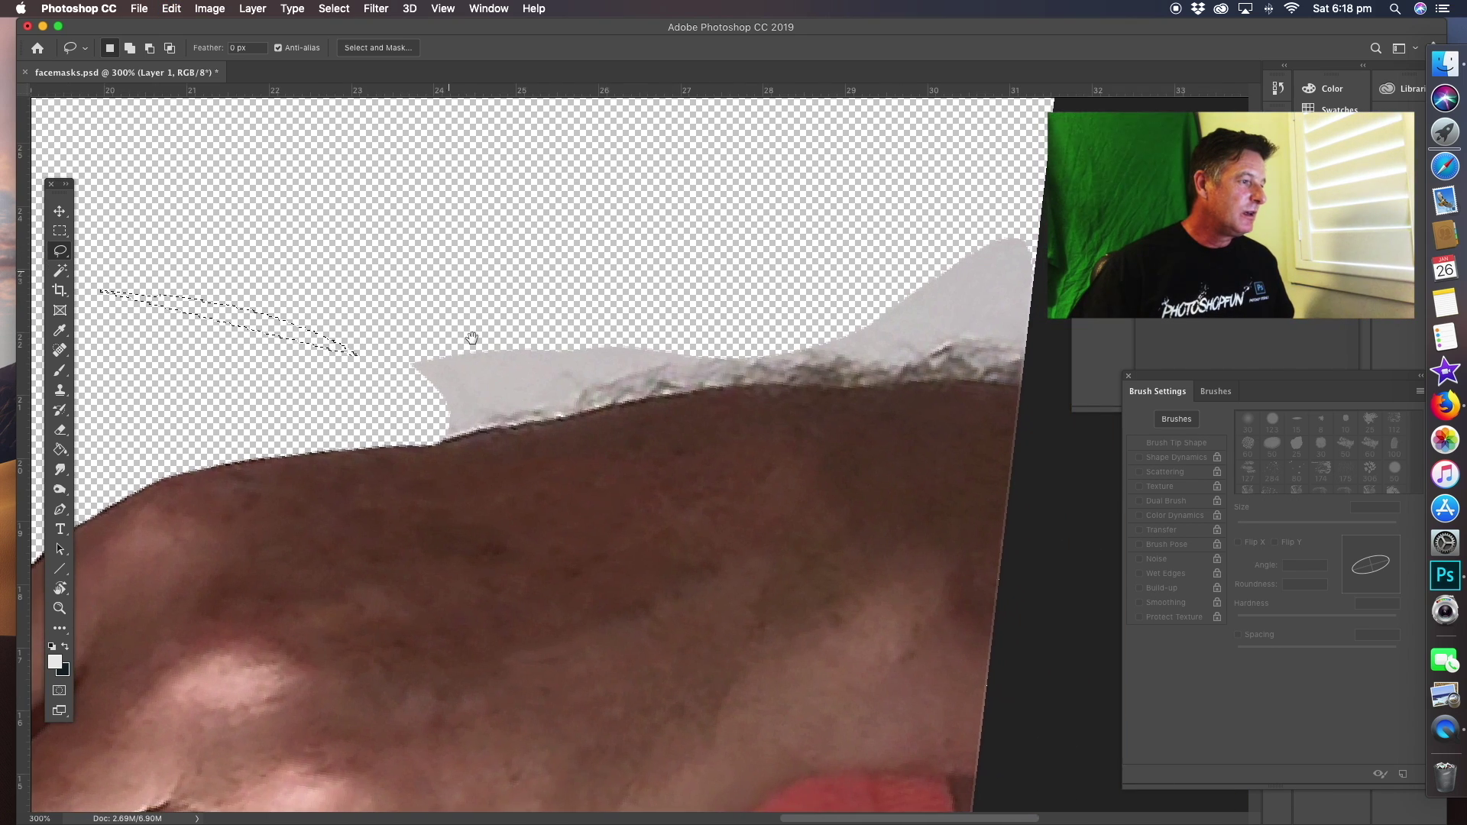
left_click_drag(434, 447, 533, 425)
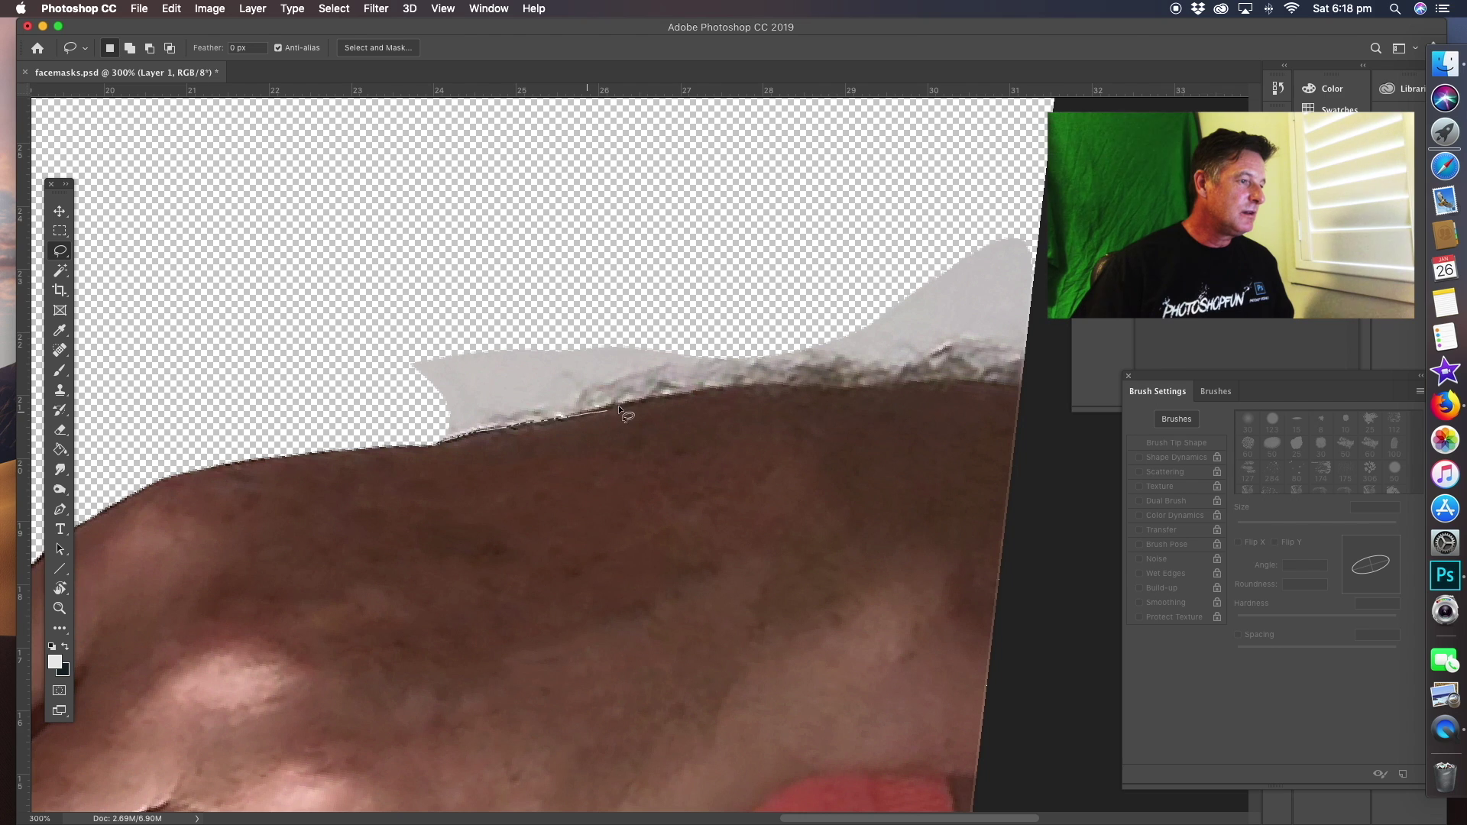
mouse_move(619, 409)
left_mouse_down()
mouse_move(736, 387)
mouse_move(1038, 389)
mouse_move(1062, 319)
mouse_move(1038, 215)
mouse_move(709, 226)
mouse_move(410, 275)
mouse_move(380, 390)
left_mouse_up()
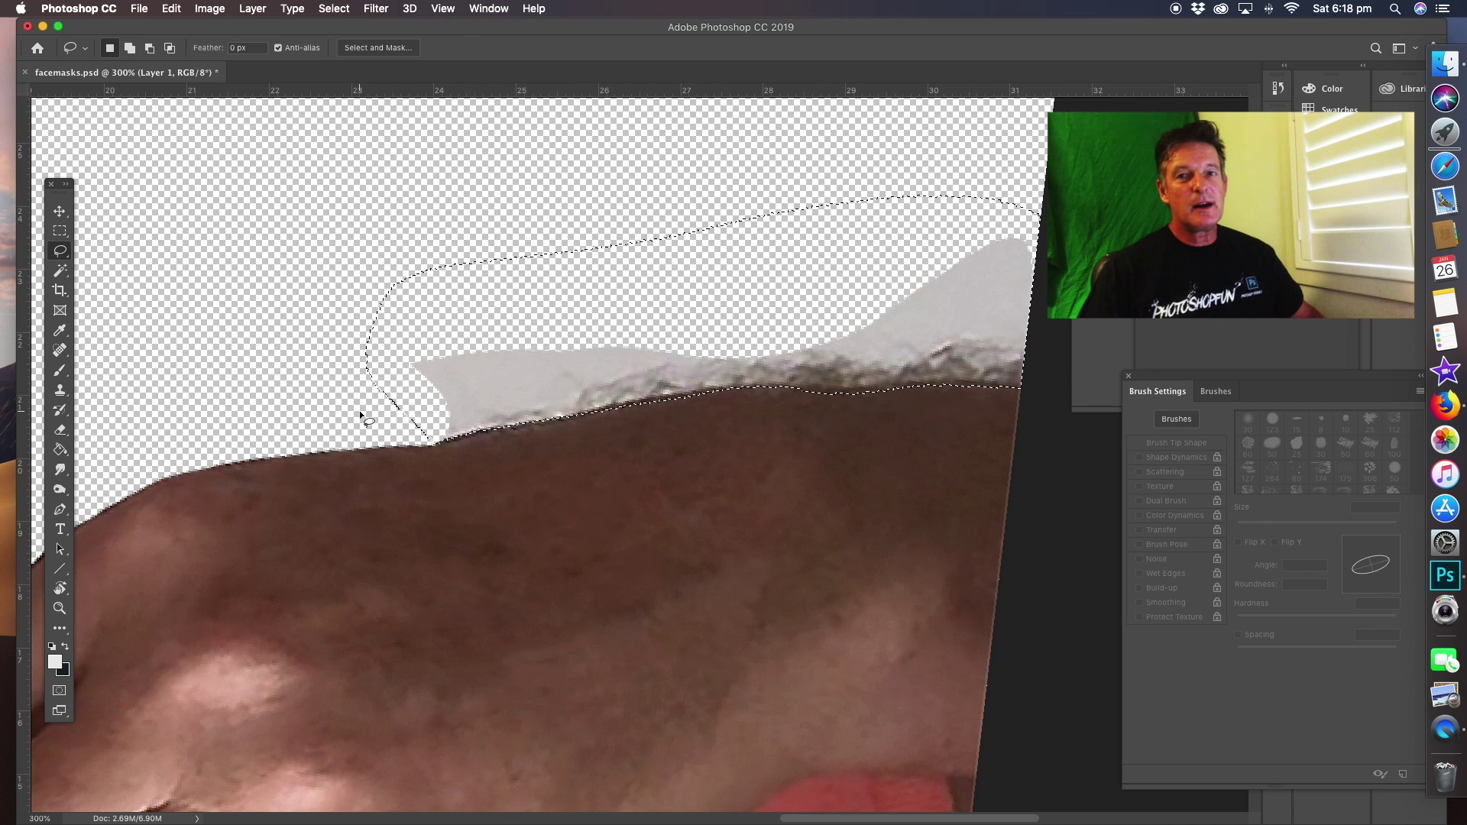
key("Delete")
key("super+d")
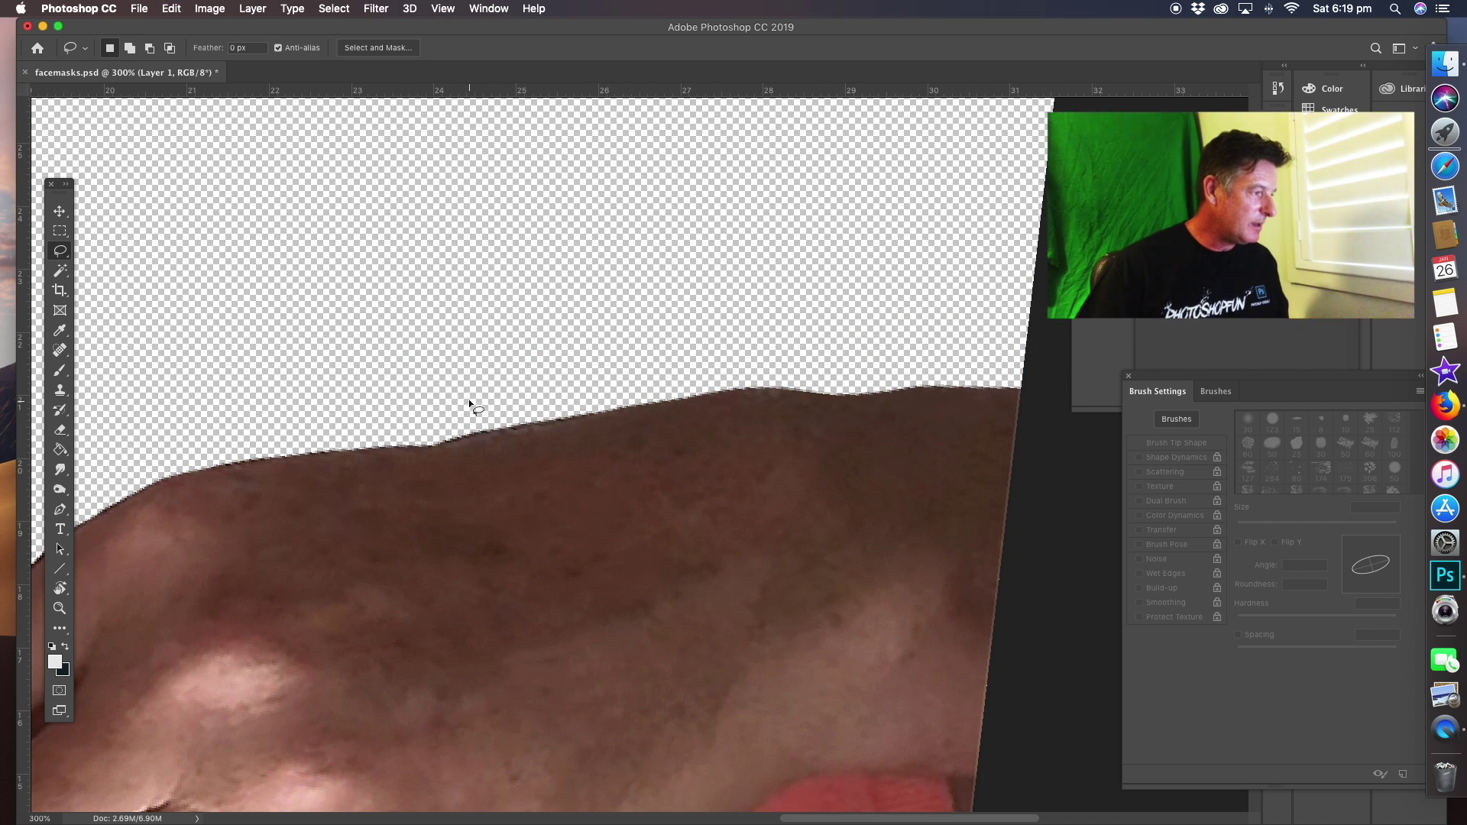
Zoom out to the whole cut-out and turn the view back upright.
left_click(60, 608)
left_click_drag(557, 432, 676, 293)
key("r")
key("z")
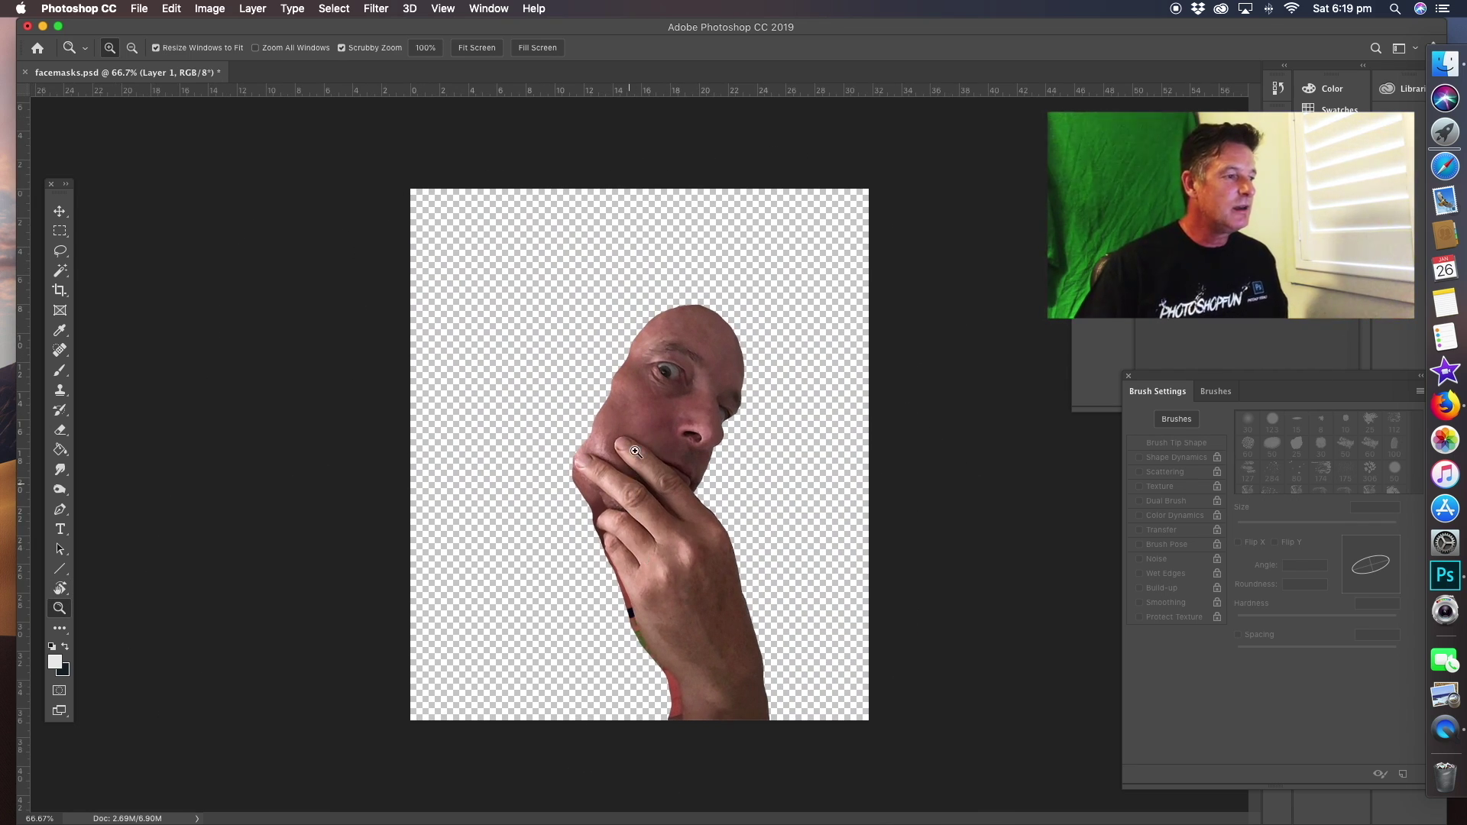
Restore the Layers panel and full photo, then slightly scale the face layer from its top.
key("F7")
key("super+z")
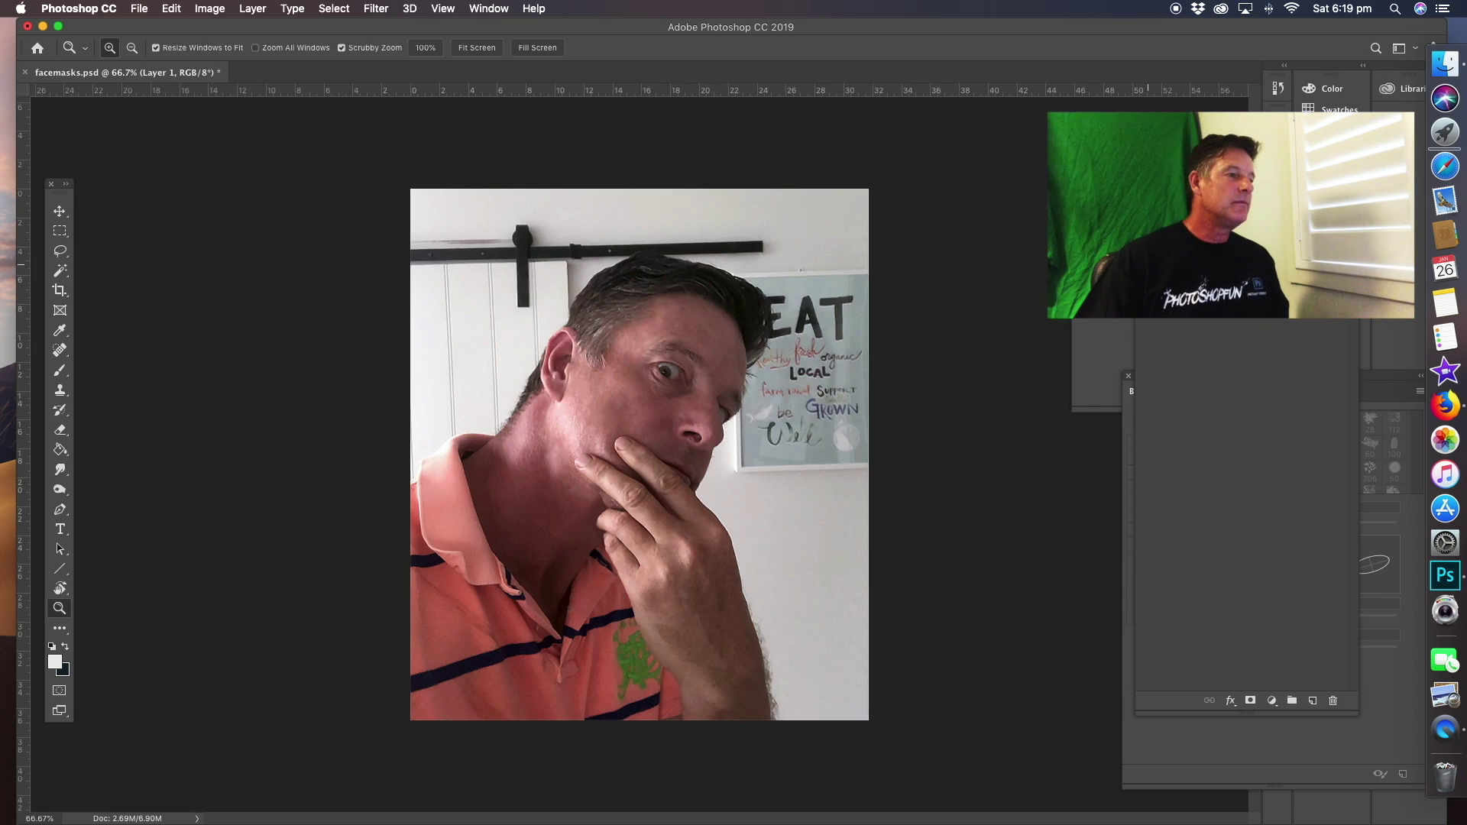
key("v")
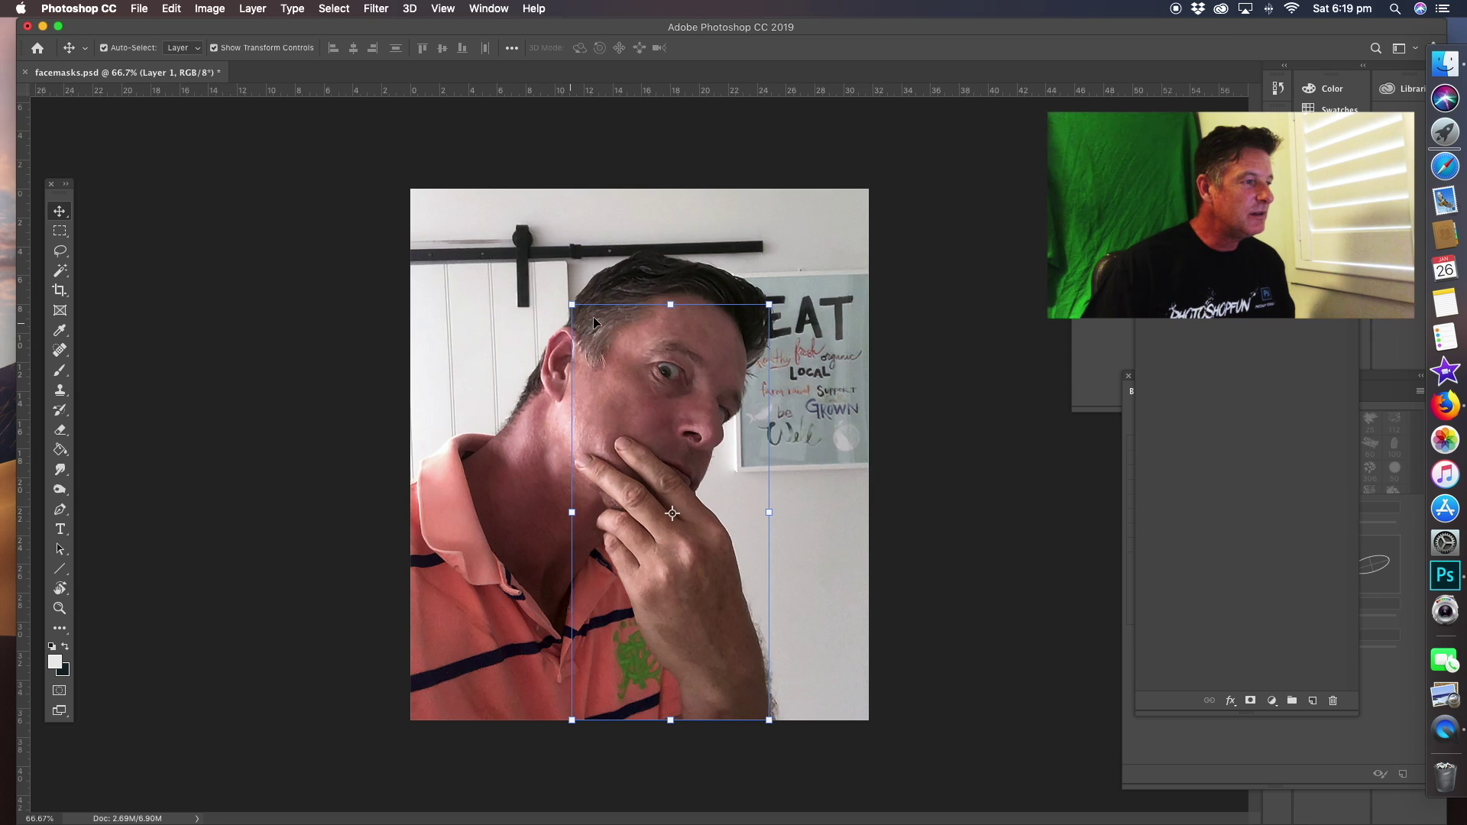
left_click_drag(564, 297, 564, 302)
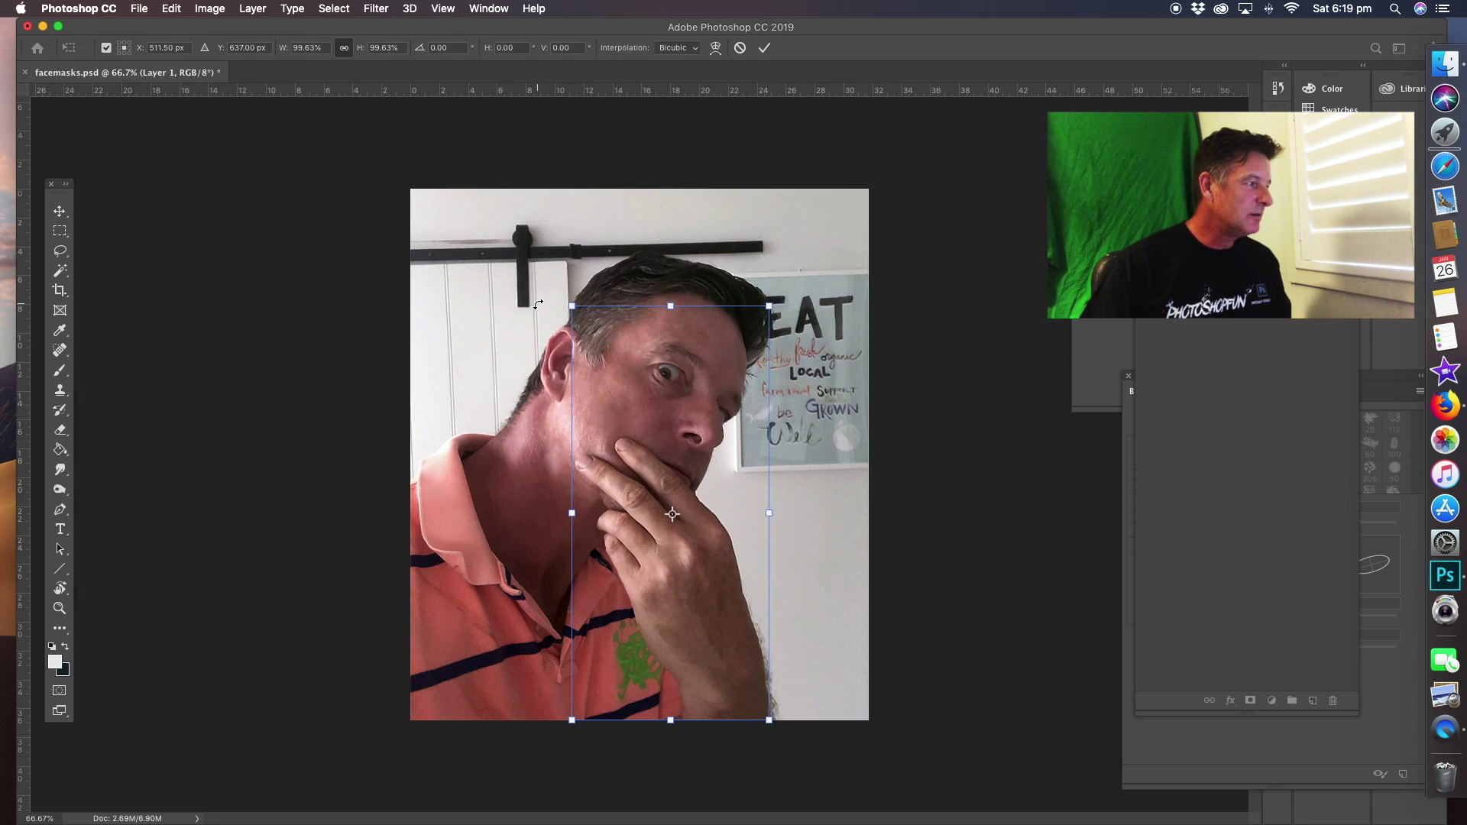
left_click(62, 251)
left_click(171, 8)
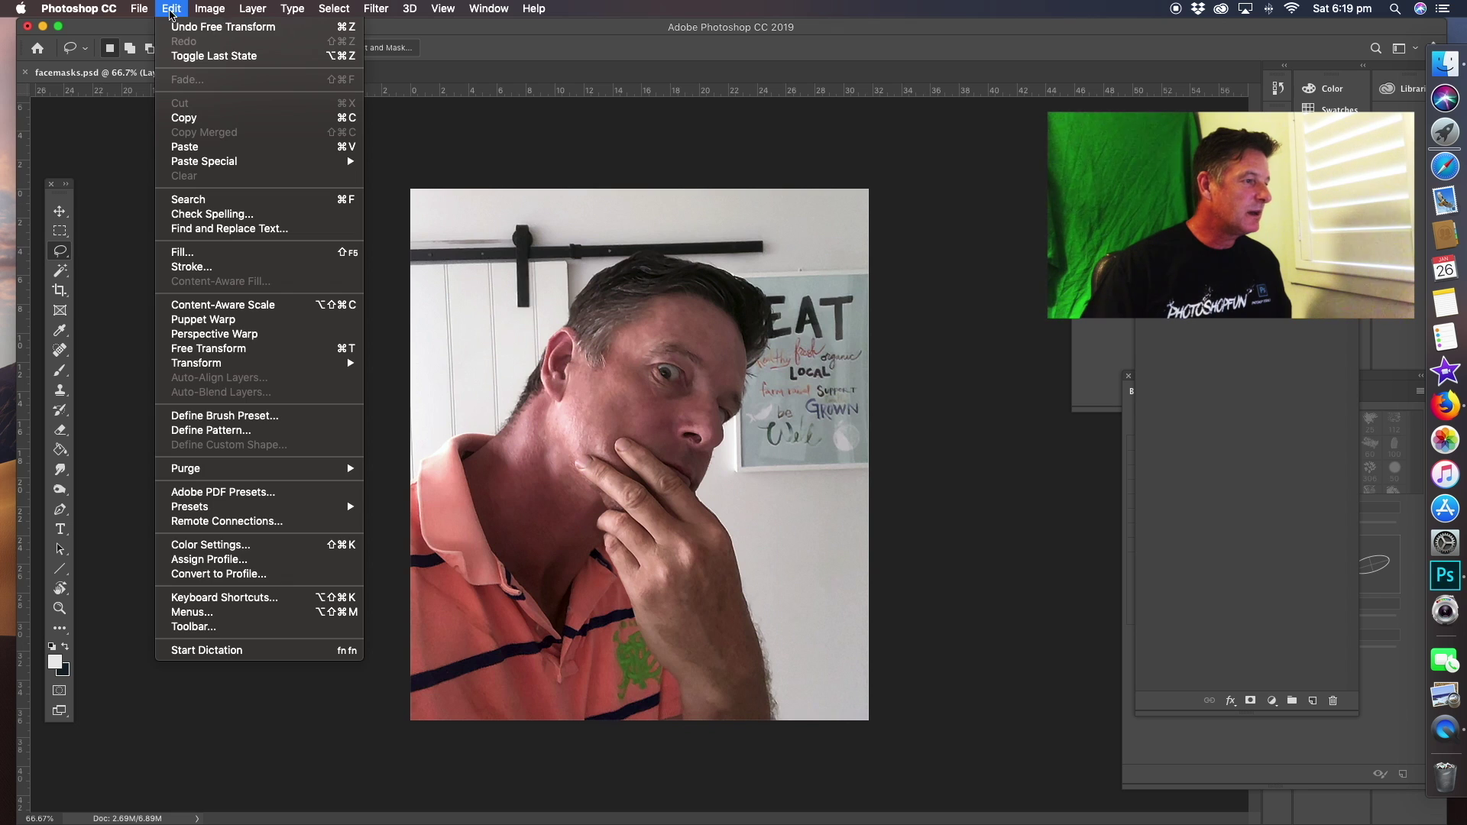
key("Escape")
left_click(60, 211)
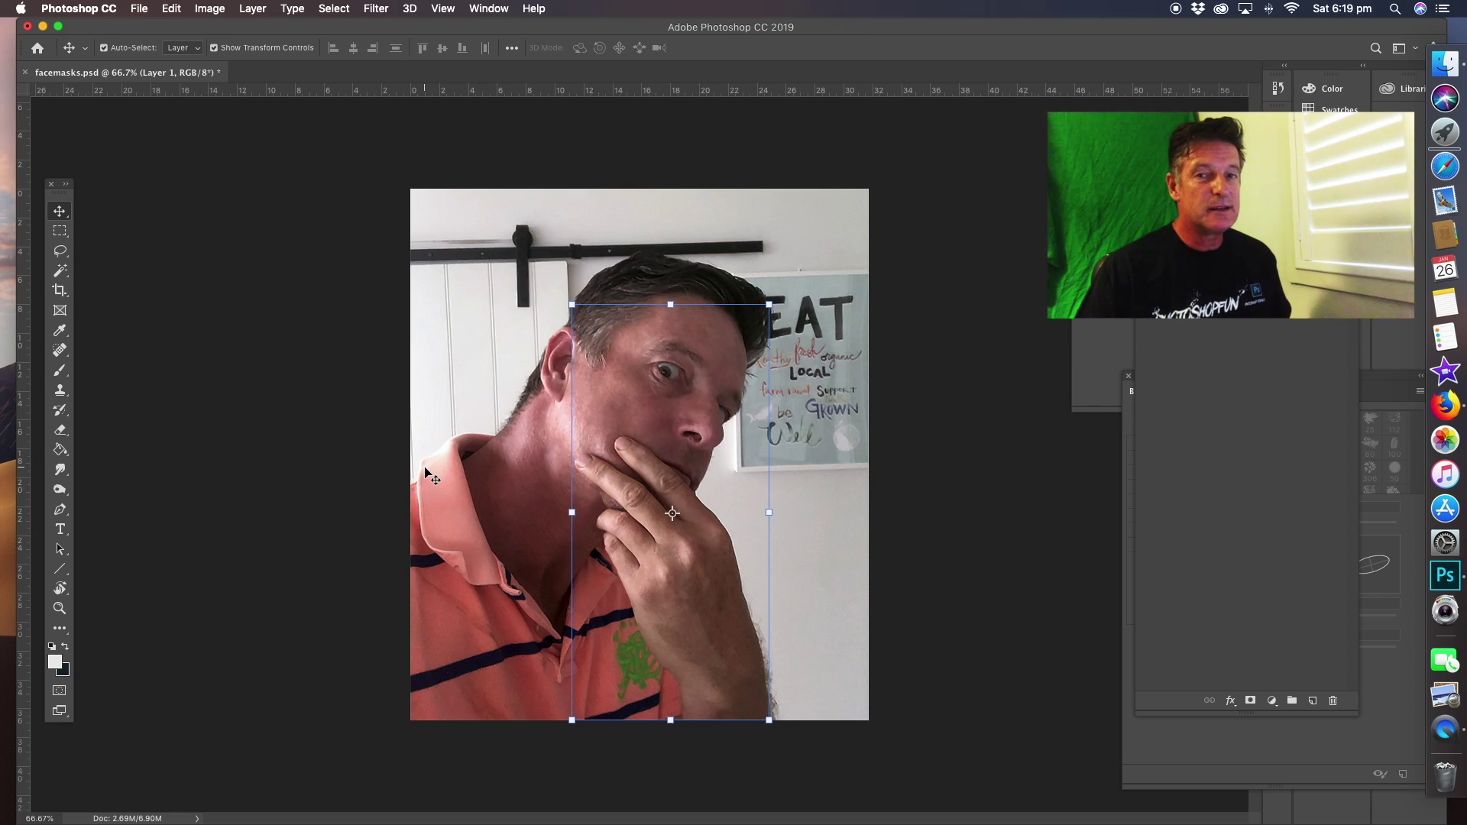
Rotate the face layer about 10° clockwise, shift it down and left, and commit.
left_click(560, 299)
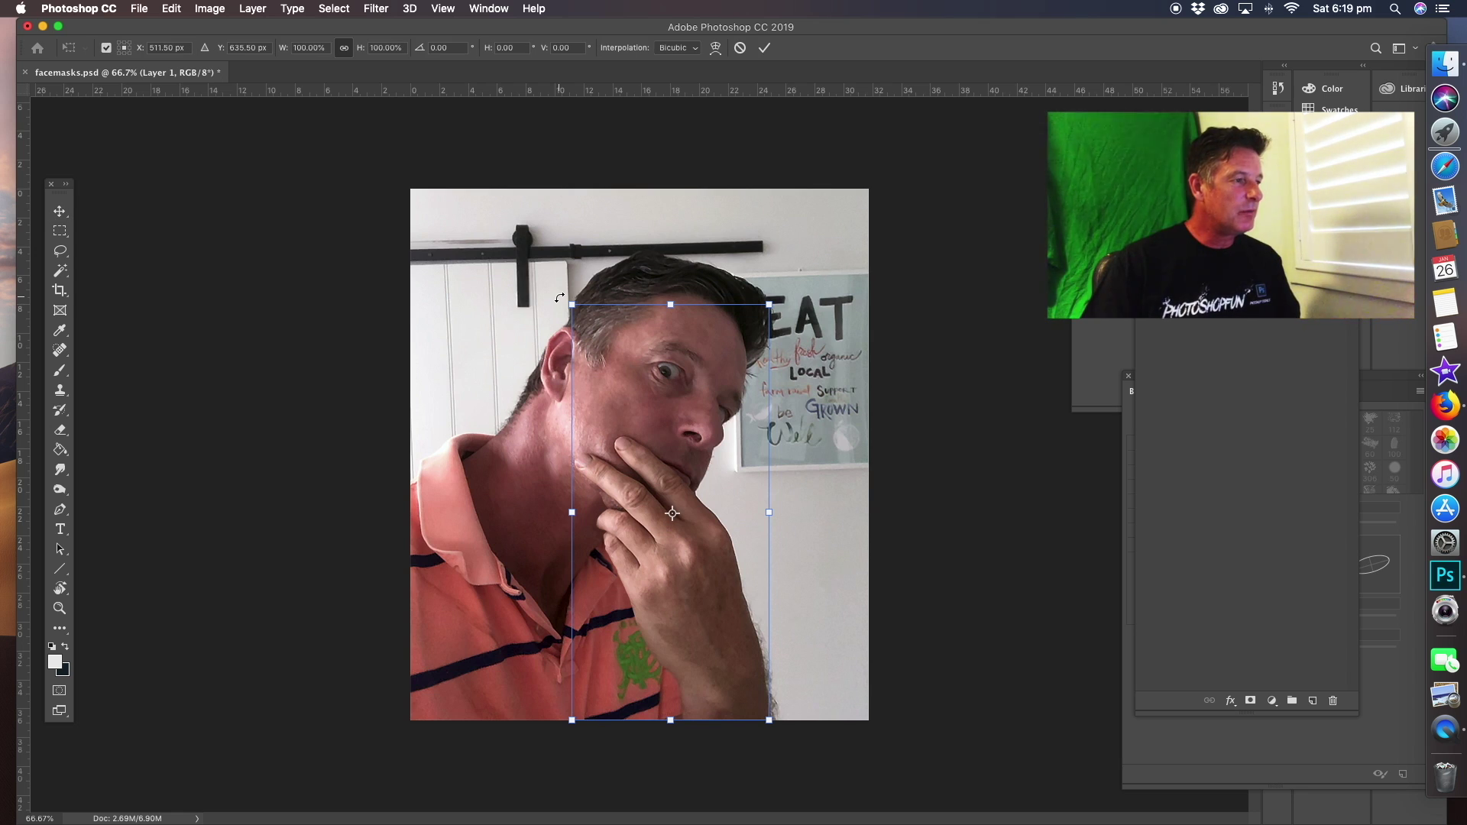
left_click_drag(561, 297, 600, 281)
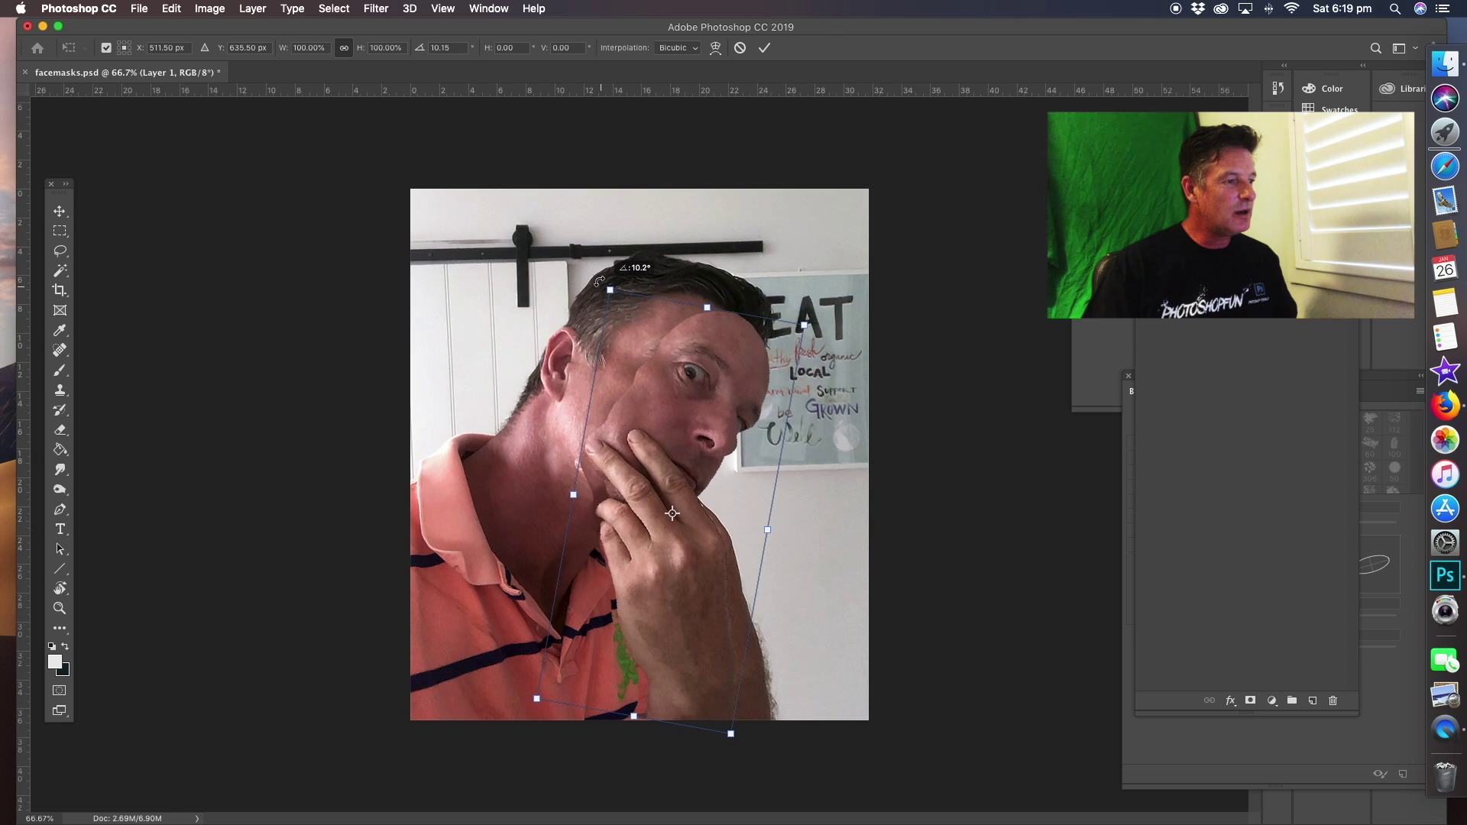
left_click_drag(673, 409, 676, 419)
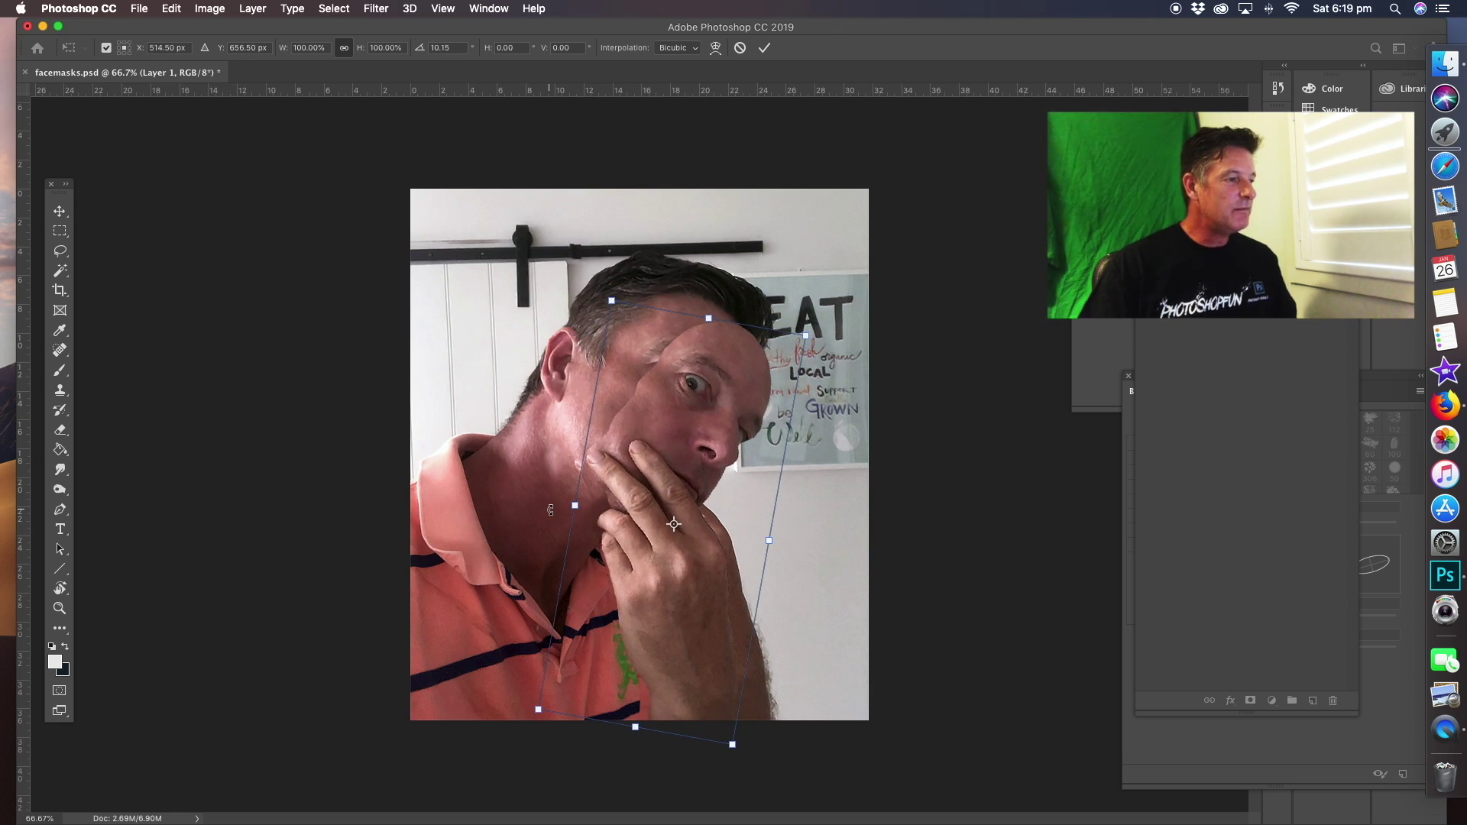
left_click_drag(638, 471, 616, 476)
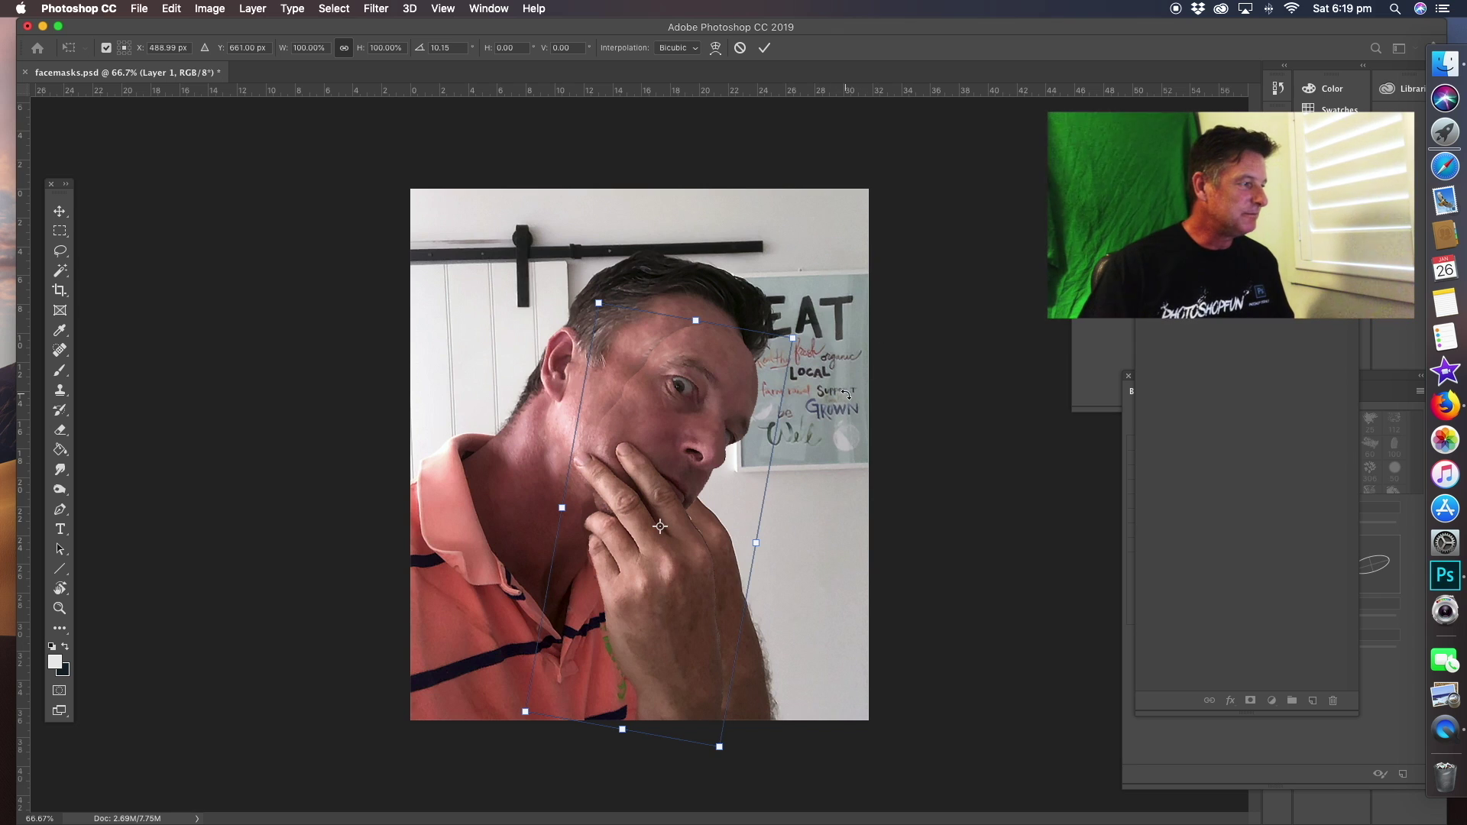
left_click(60, 251)
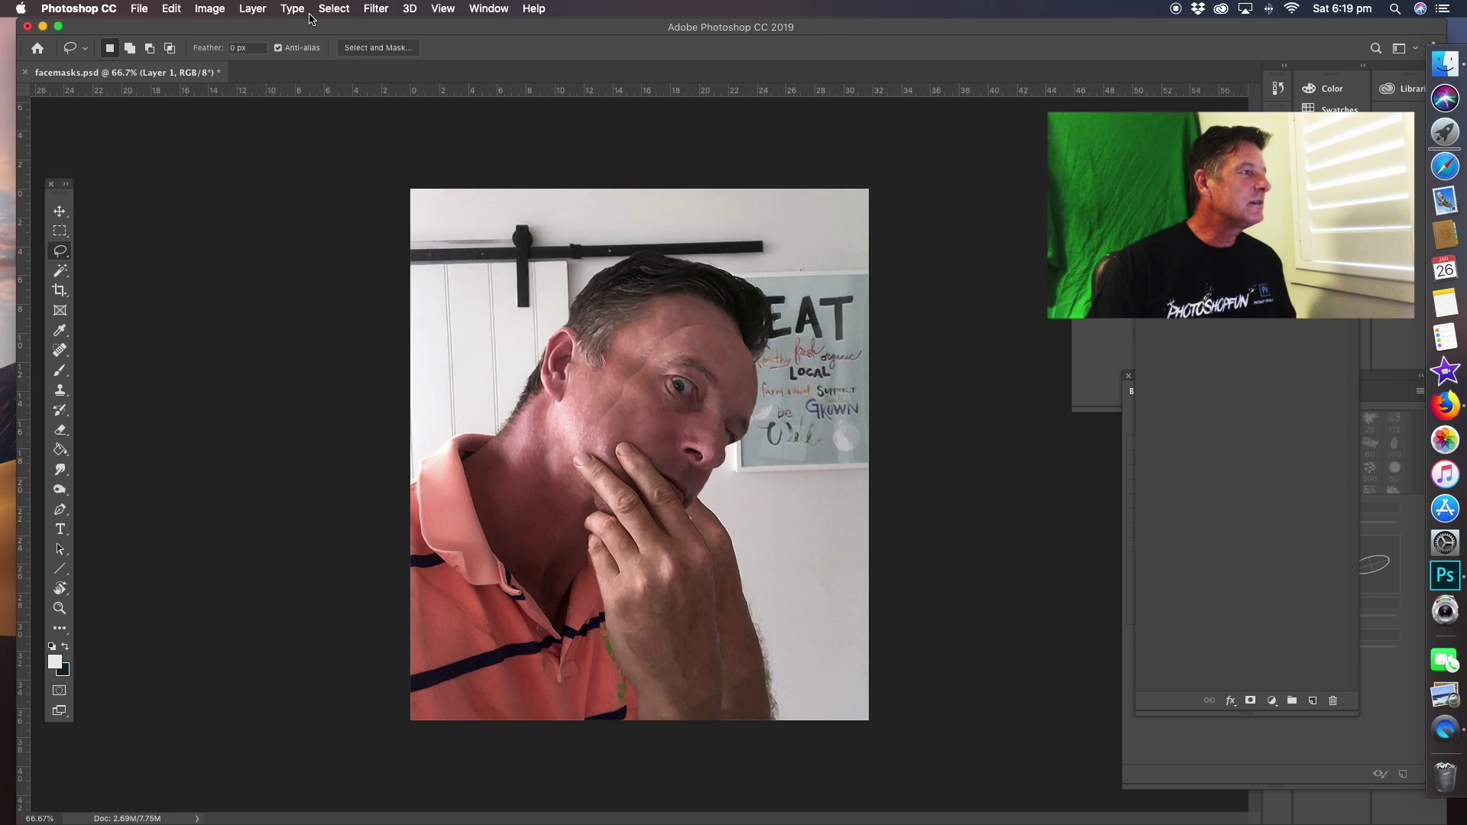
left_click(253, 9)
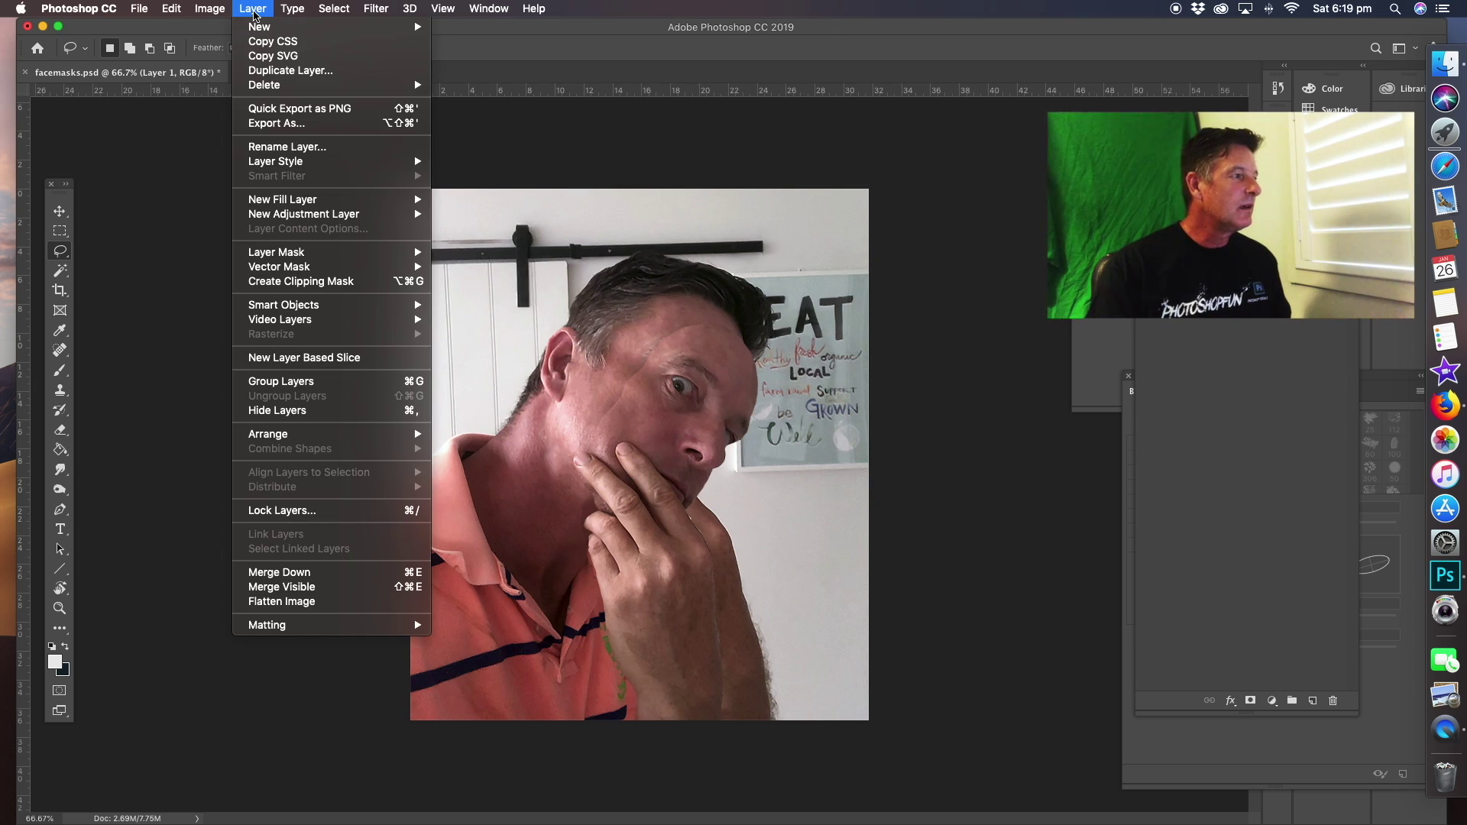
Apply Bevel & Emboss to Layer 1: Inner Bevel, Smooth, shadow opacity 0%.
mouse_move(283, 164)
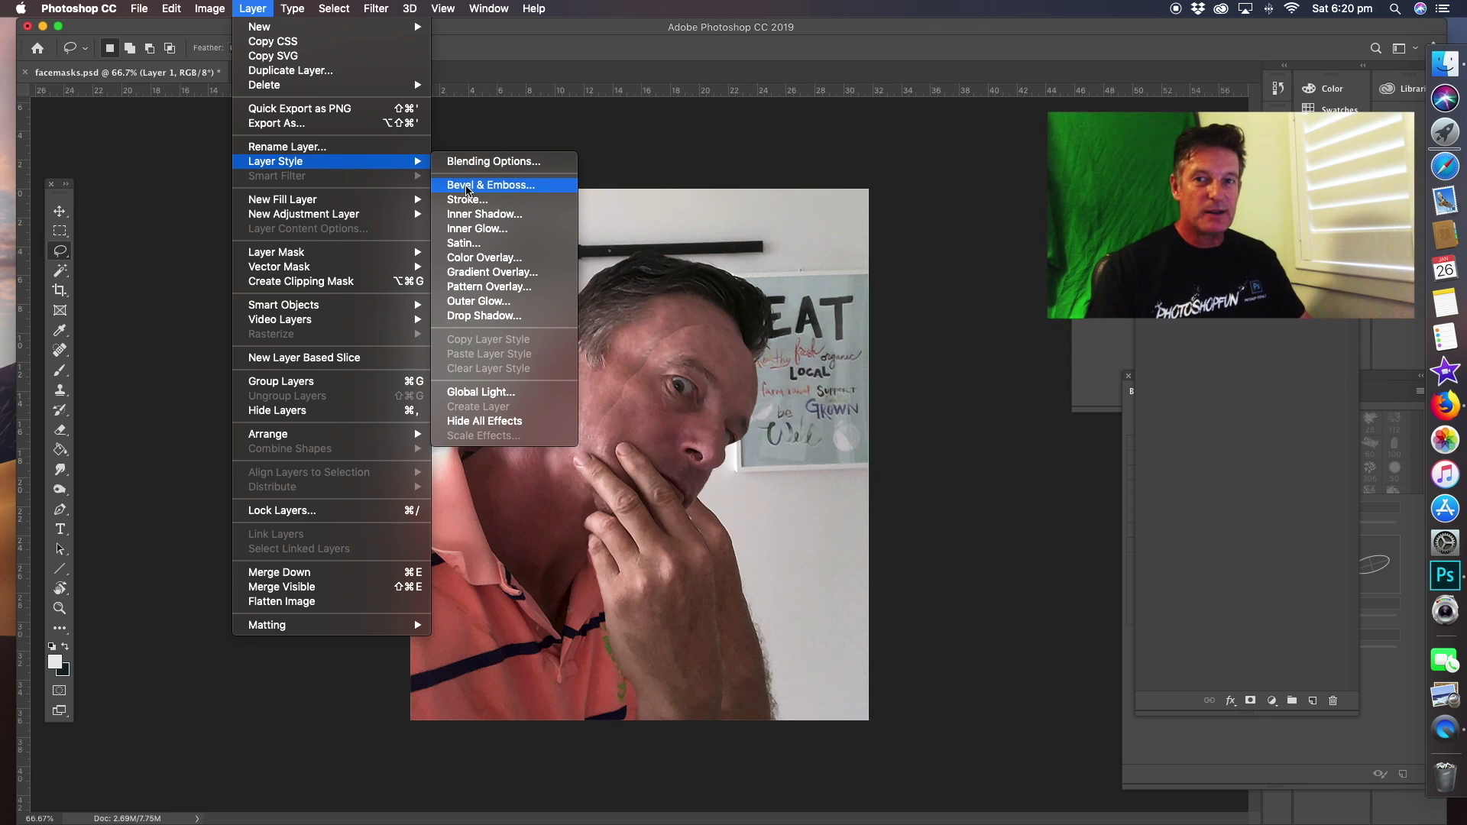
left_click(466, 189)
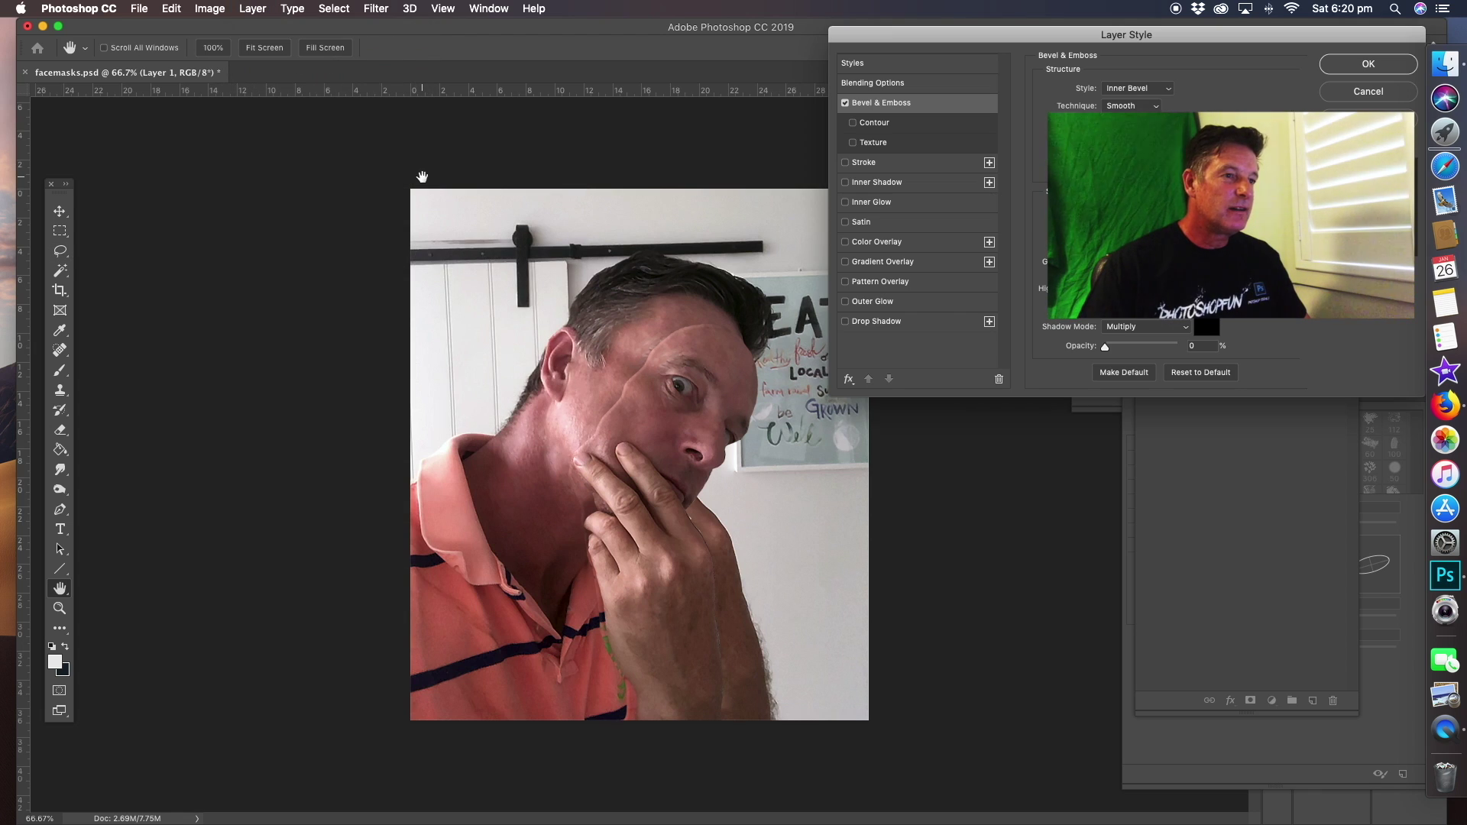
left_click_drag(1174, 38, 1143, 41)
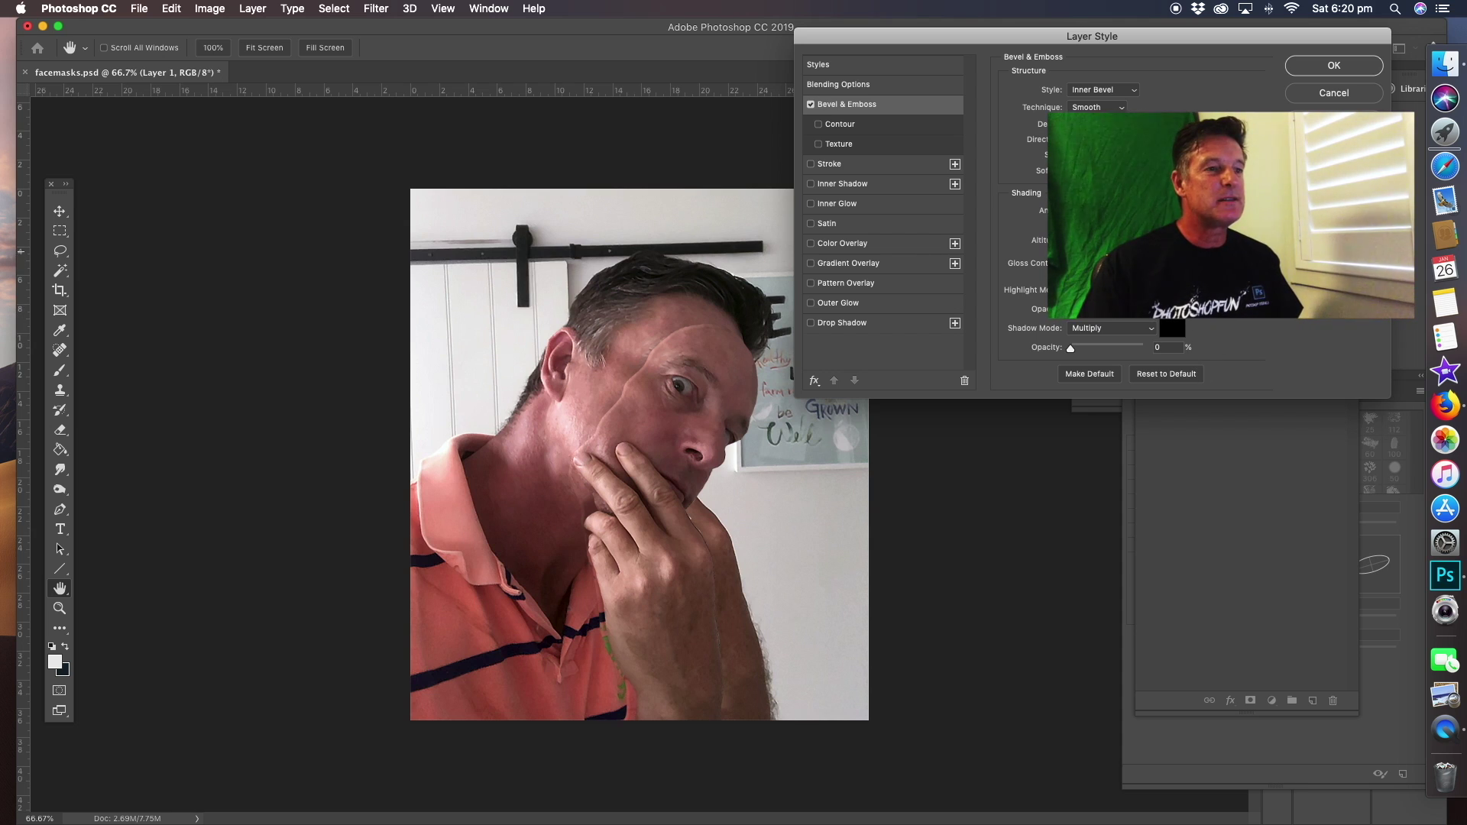
left_click(1334, 67)
key("l")
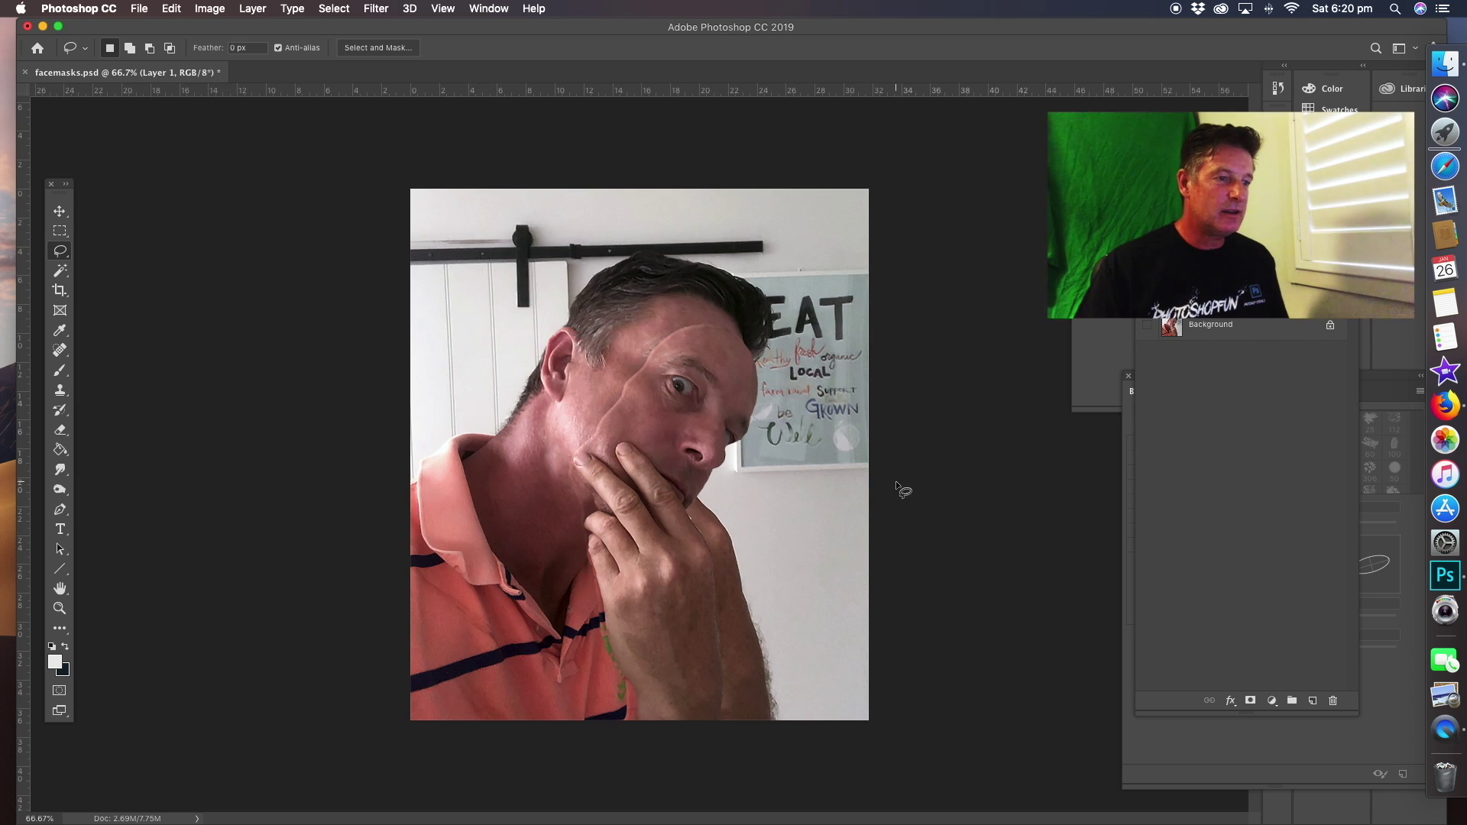
Select Layer 1, zoom to 300% on the hand, and rotate the view along the finger.
left_click(1205, 321)
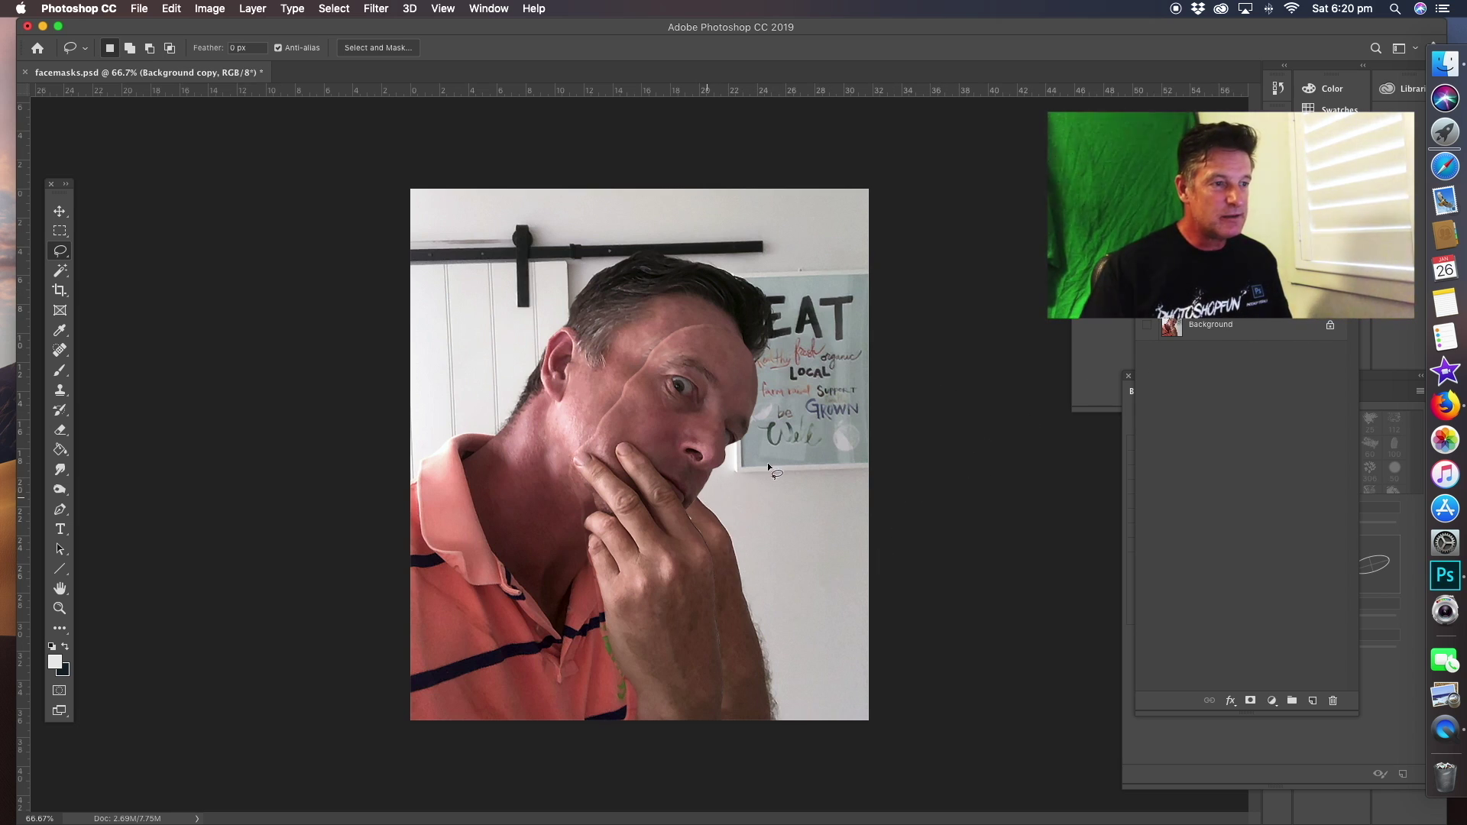
key("alt+bracketright")
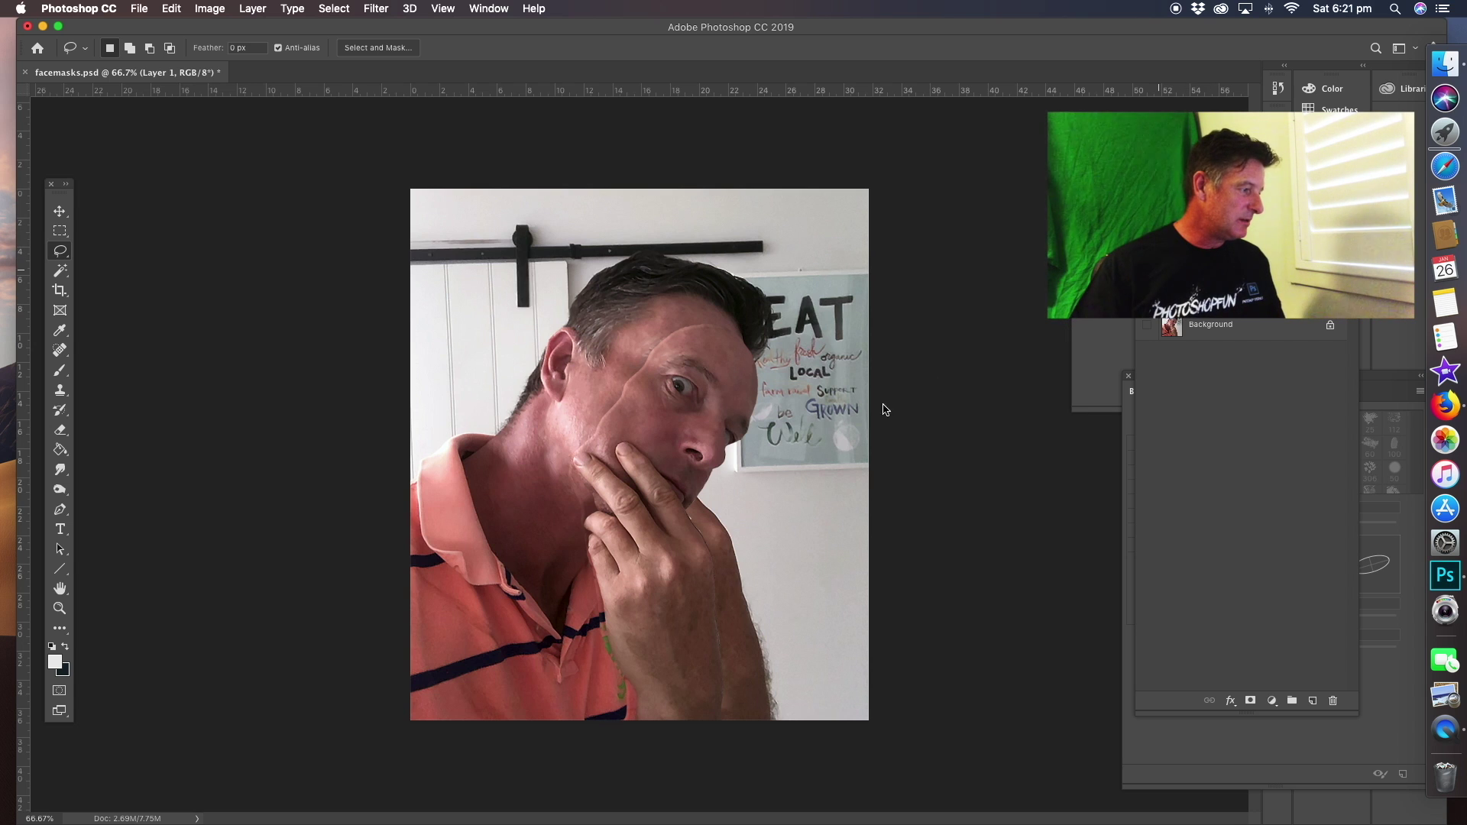
left_click(59, 609)
left_click_drag(704, 606, 716, 359)
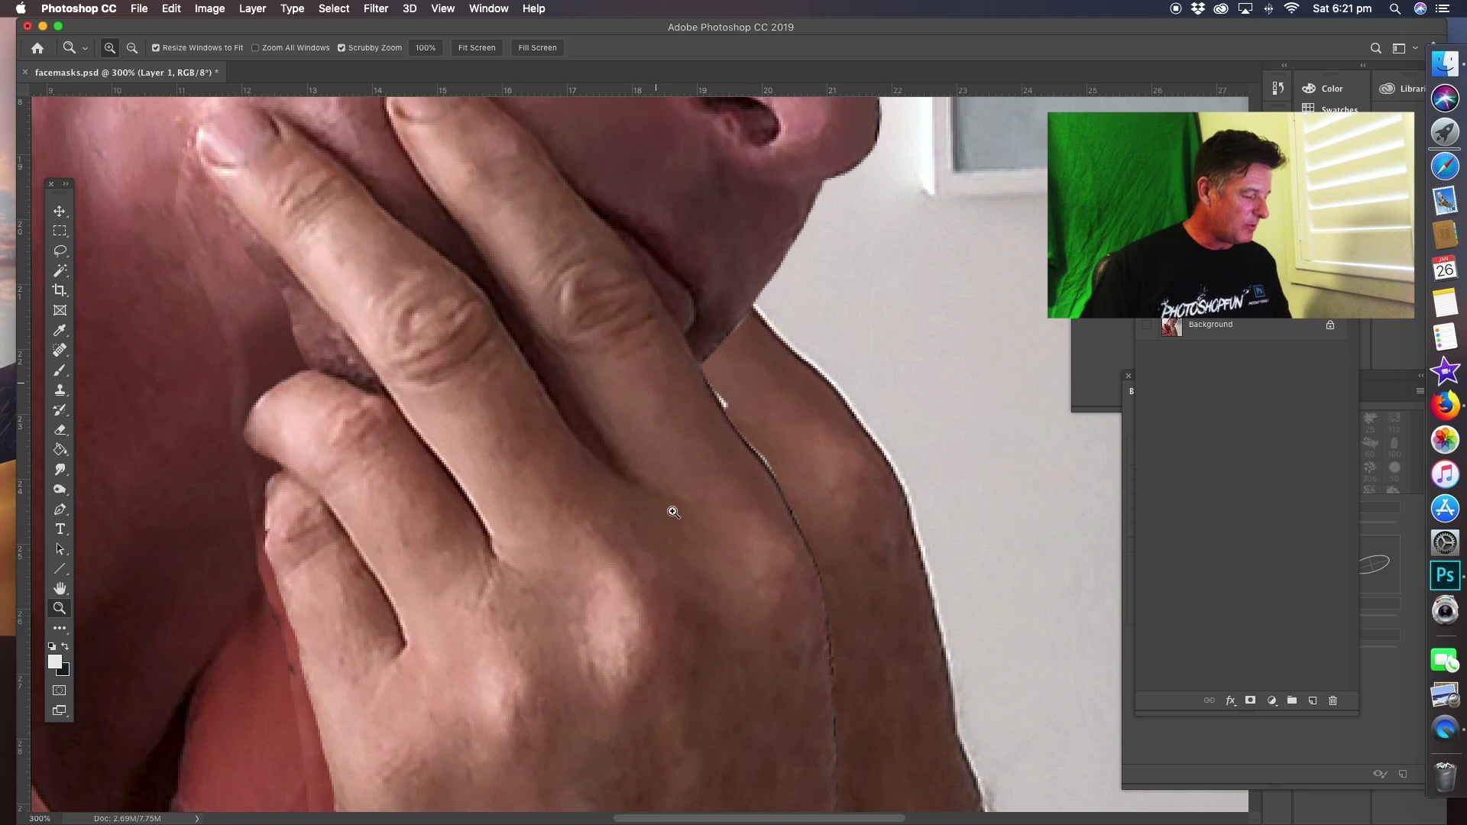
key("r")
left_click_drag(530, 399, 263, 421)
key("z")
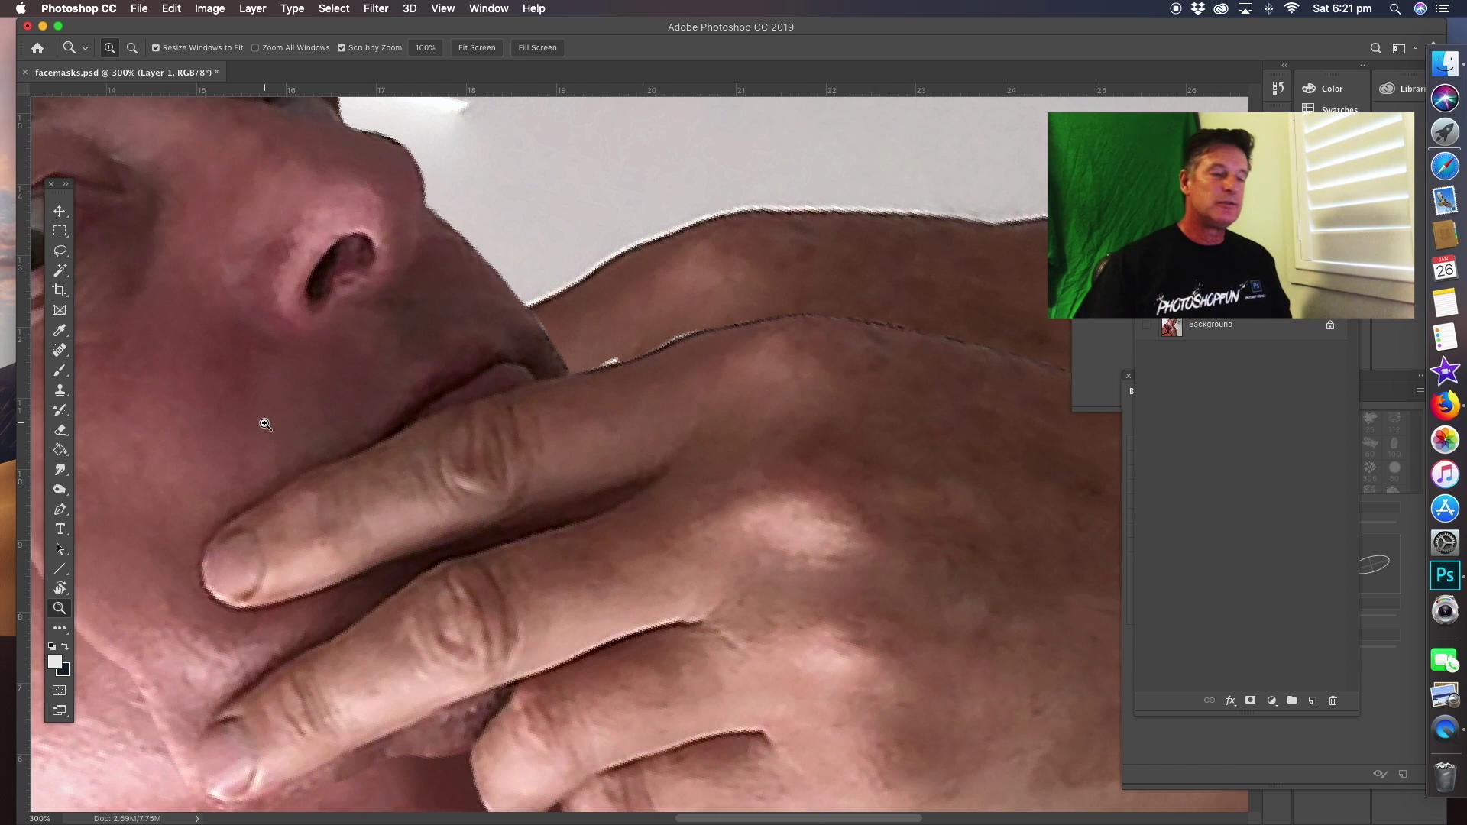
Lasso along the finger edge below the nose, then zoom back out.
key("l")
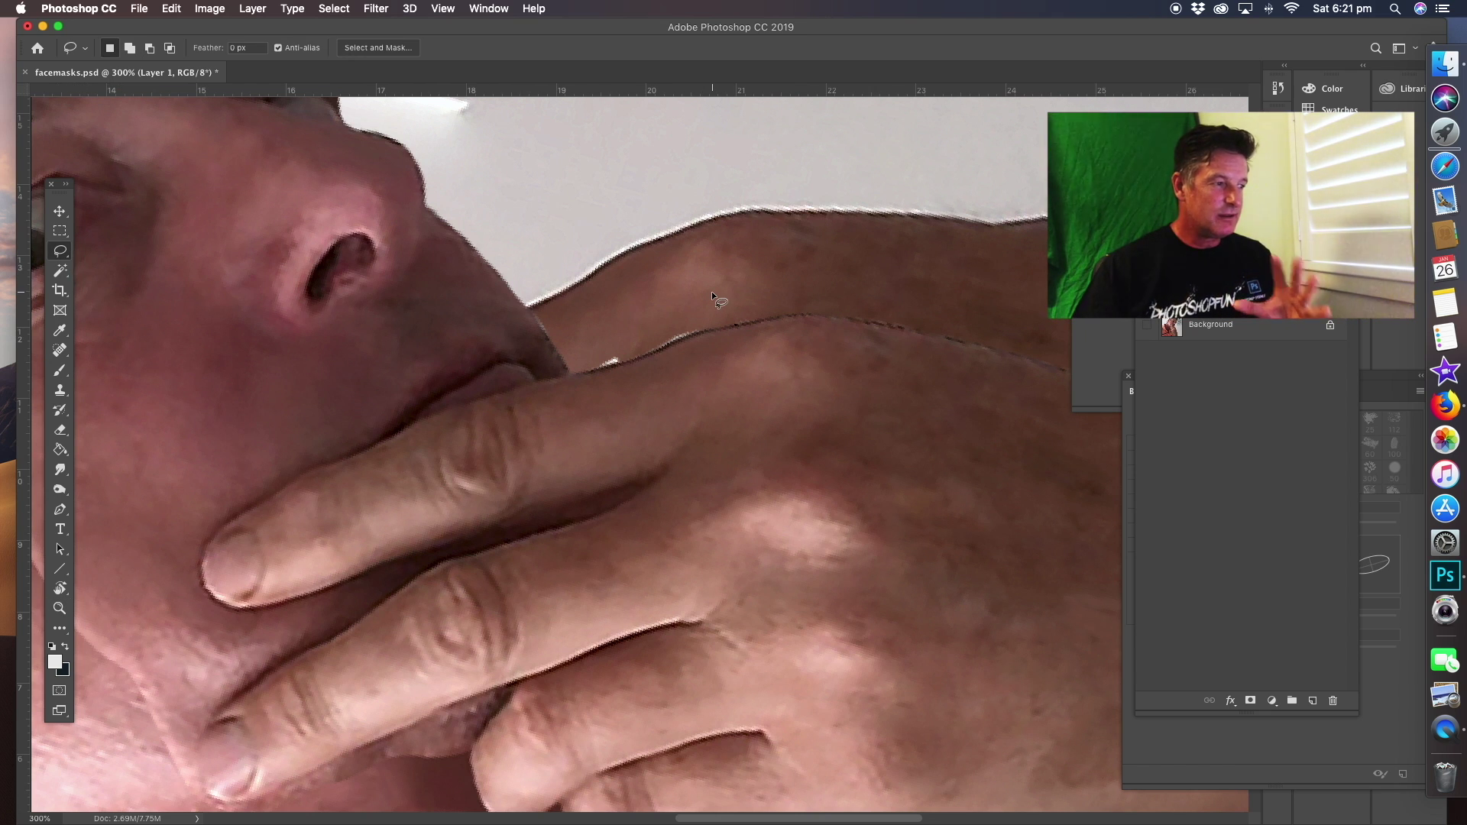
left_click_drag(533, 303, 534, 322)
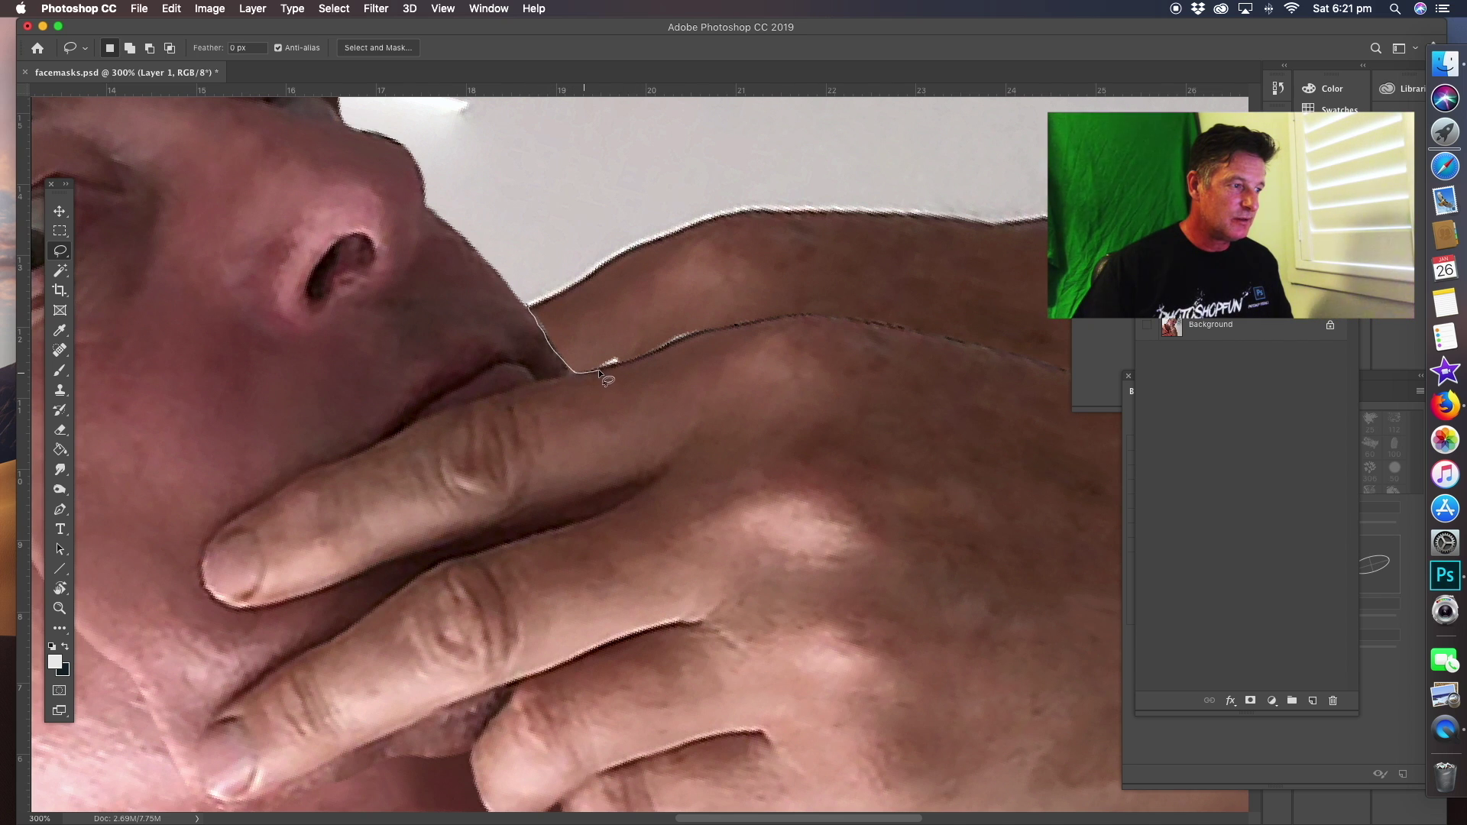
left_click_drag(692, 285, 696, 284)
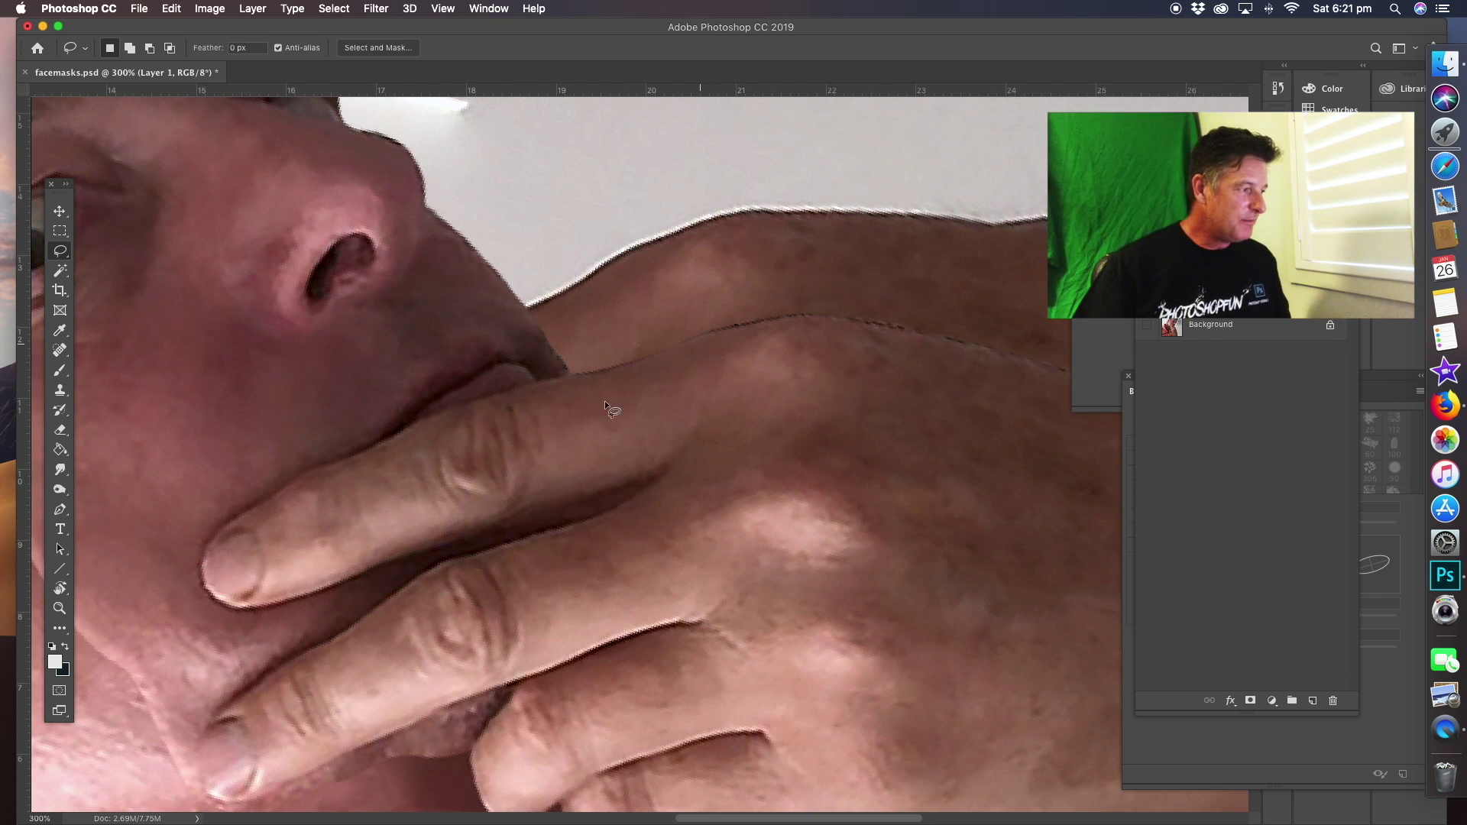
left_click(60, 609)
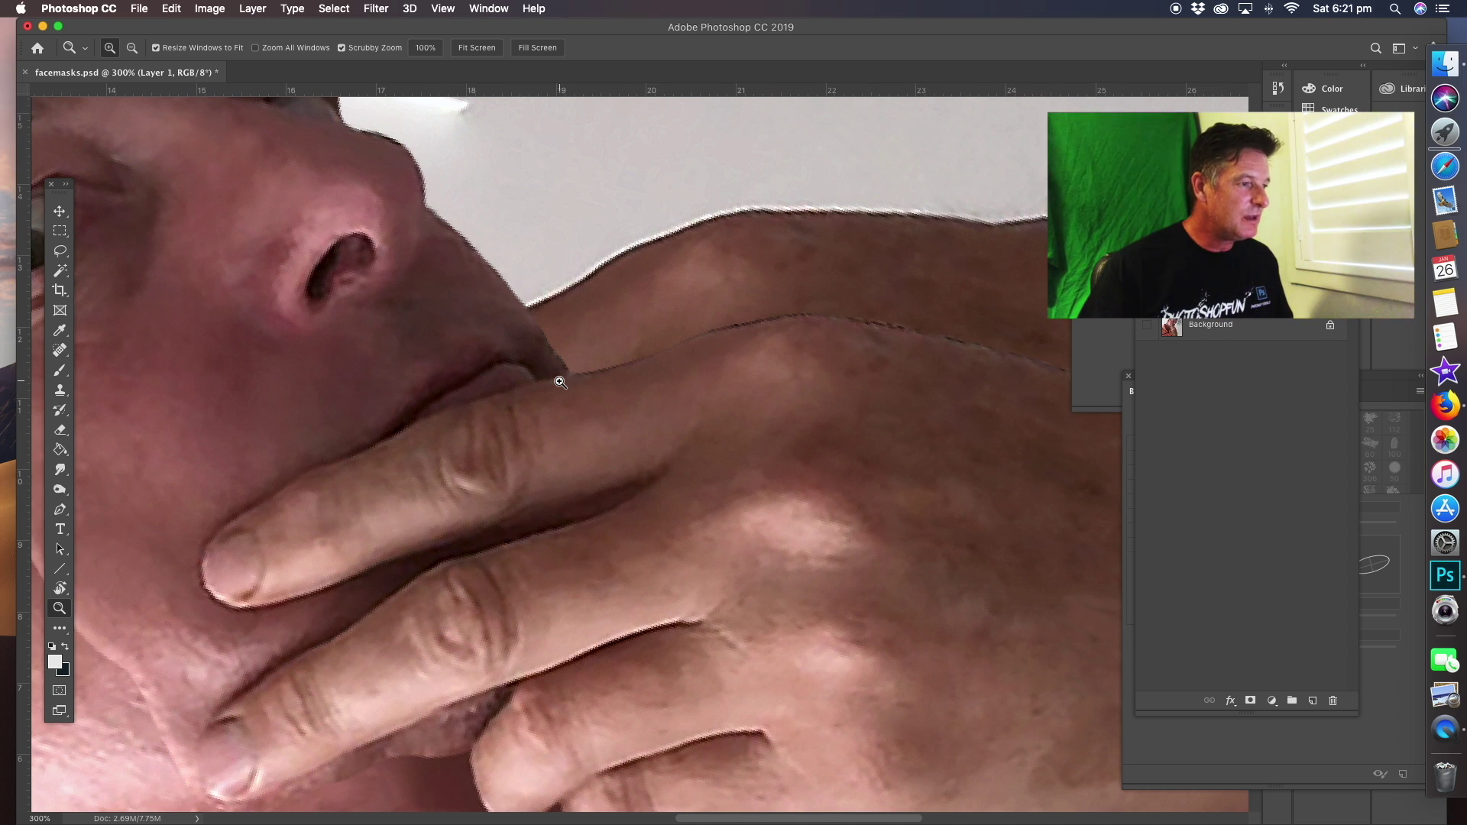
left_click(695, 379, "alt")
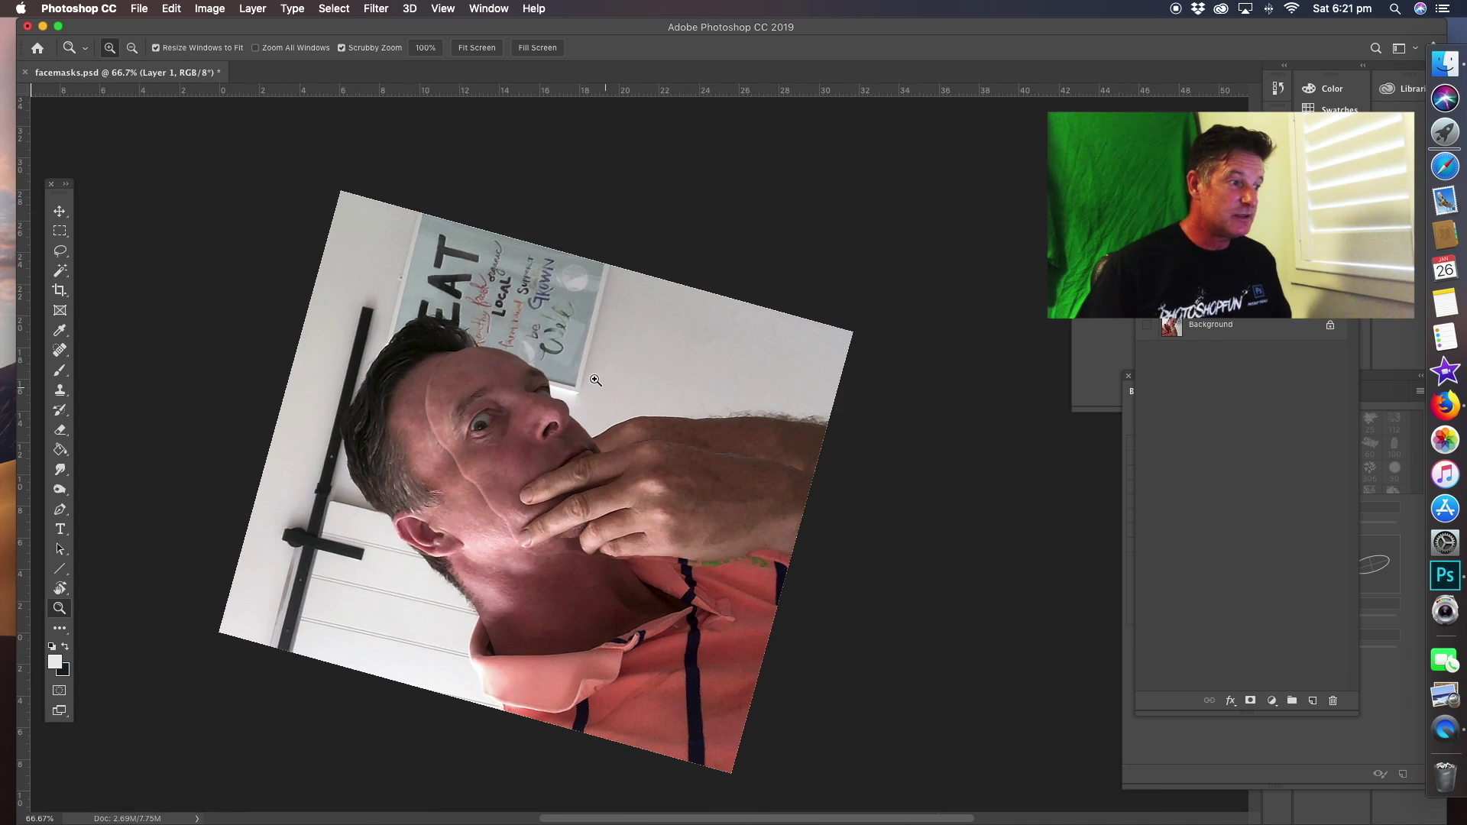
Reset the canvas view rotation to 0°.
key("r")
left_click_drag(757, 497, 727, 342)
key("Escape")
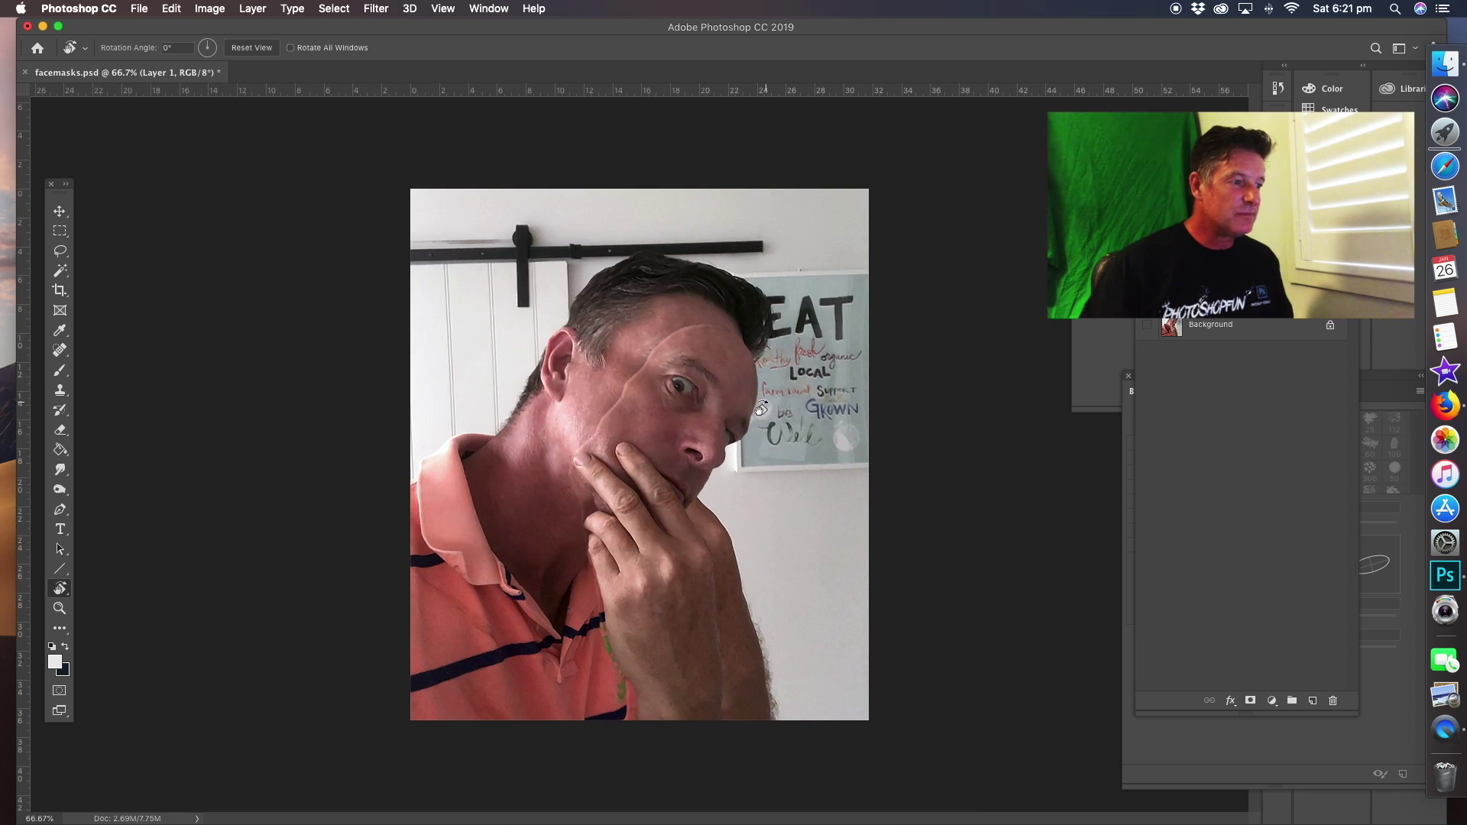
Zoom to 200% on the nose and hand, then hide the Background photo layer.
key("z")
left_click(806, 493)
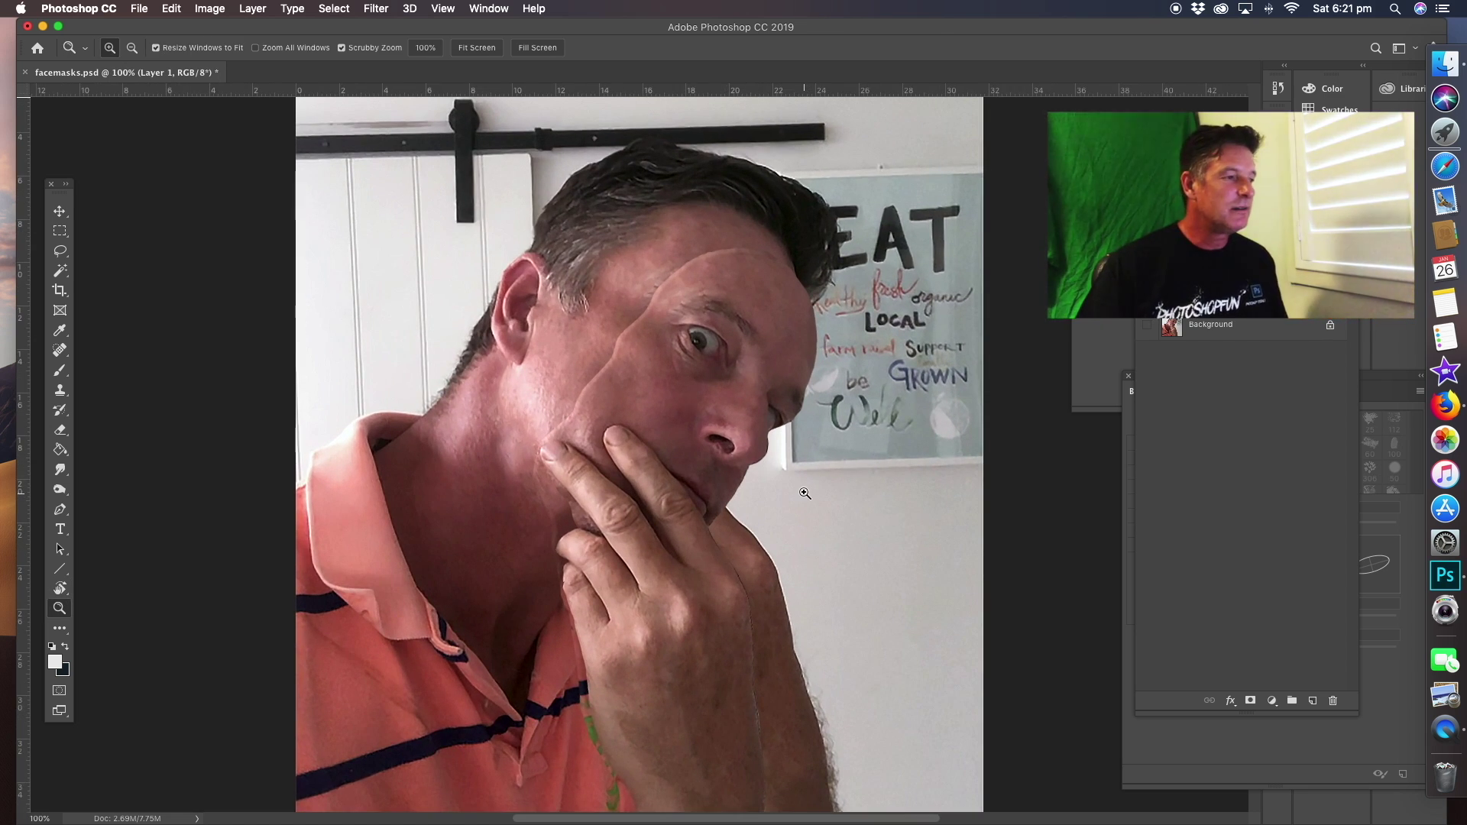
left_click(823, 508)
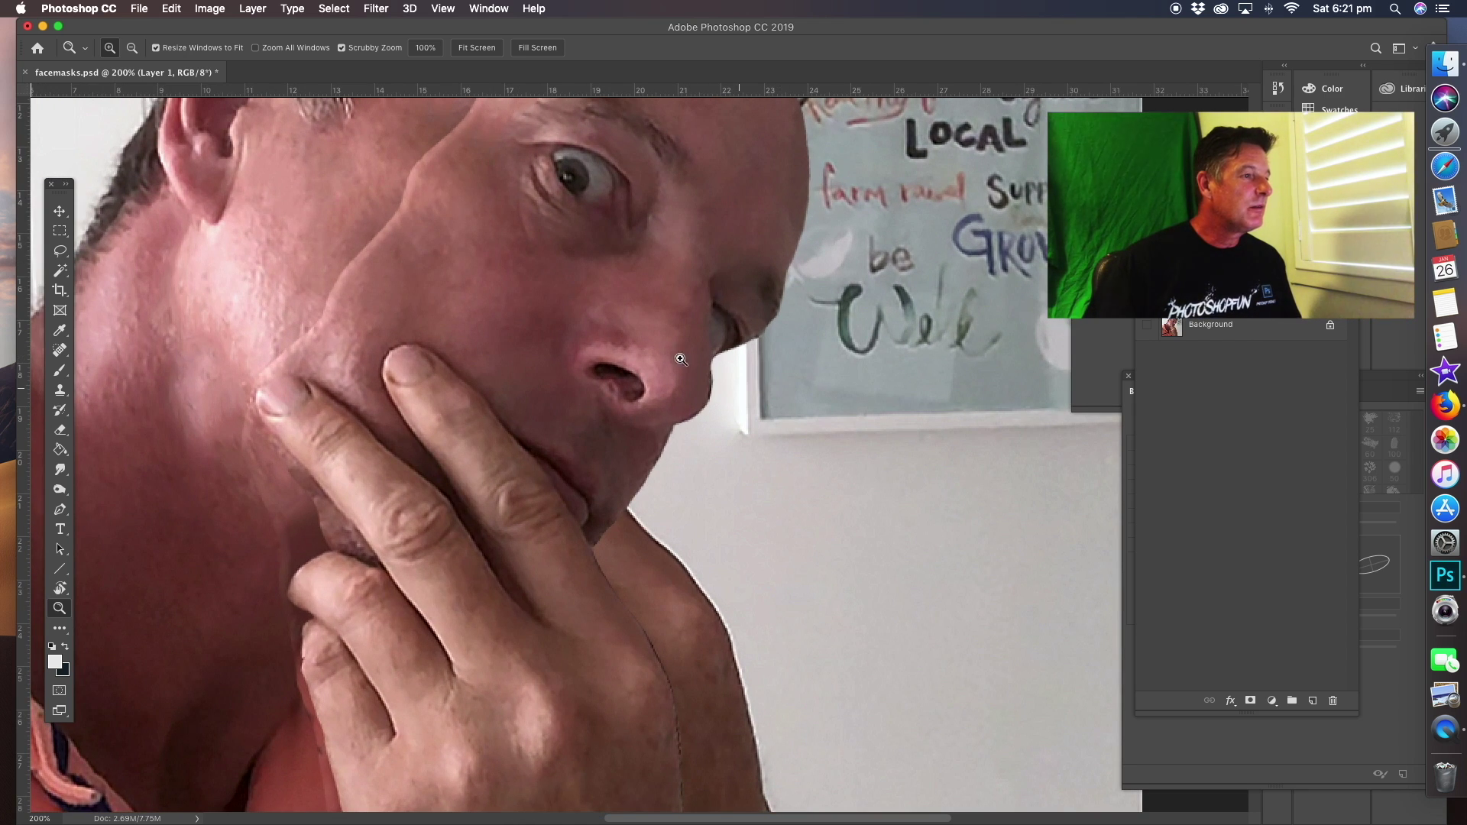
scroll(691, 366, "up", 5)
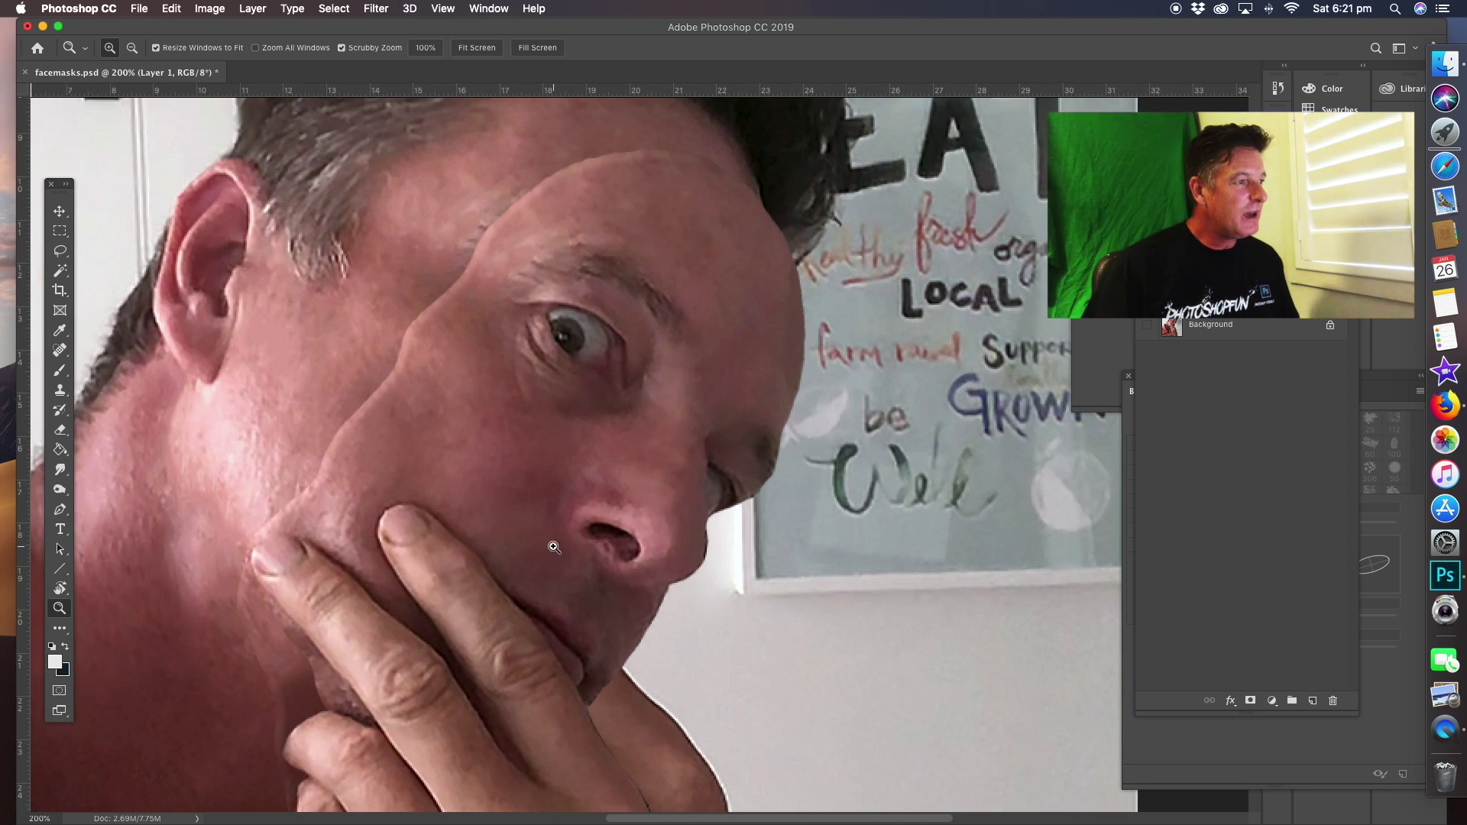
left_click(629, 563)
left_click(698, 515, "alt")
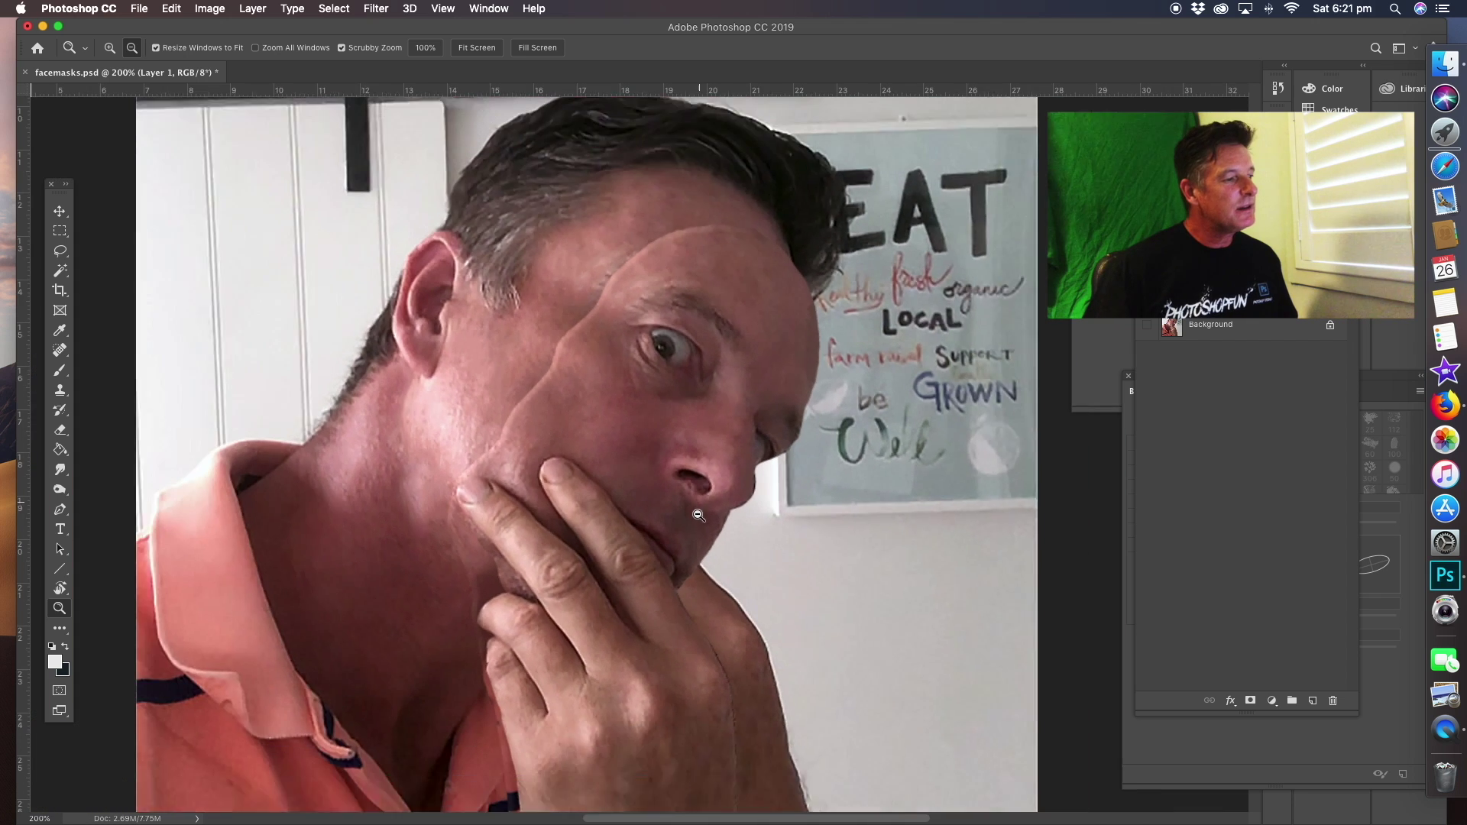
left_click(697, 515, "alt")
scroll(665, 542, "right", 2)
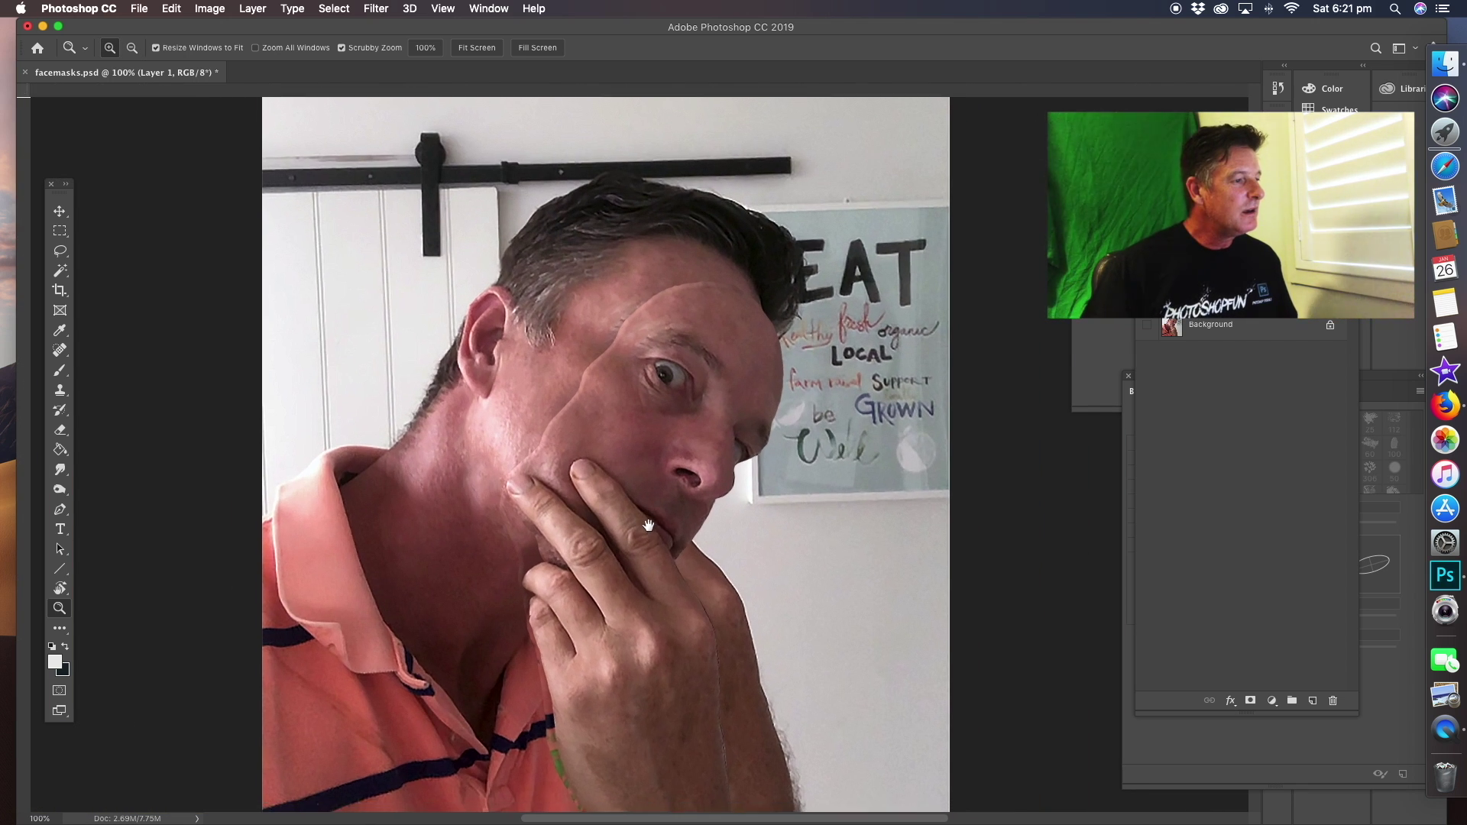
scroll(539, 575, "up", 1)
left_click(539, 575)
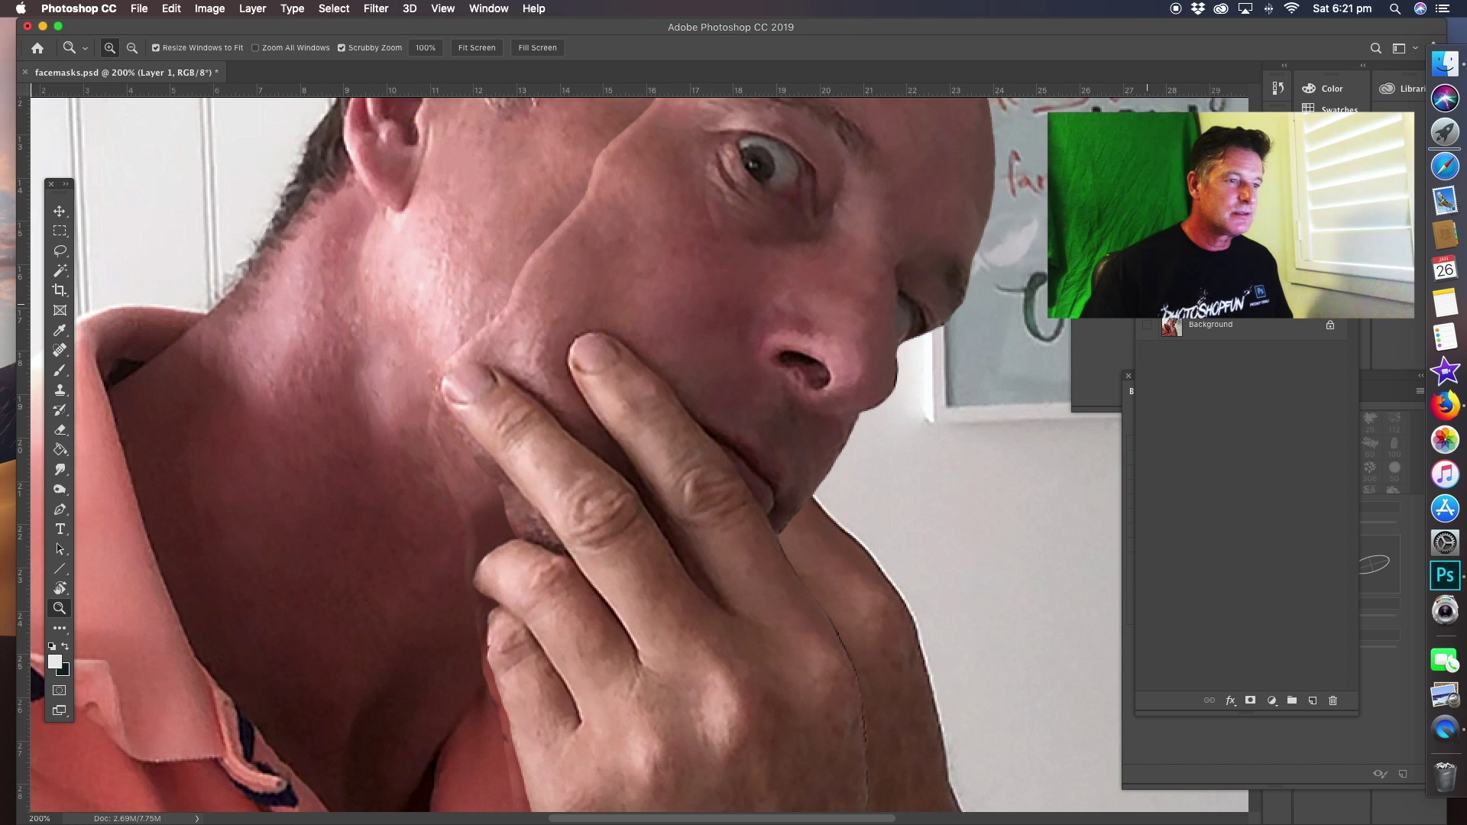
left_click(1146, 325)
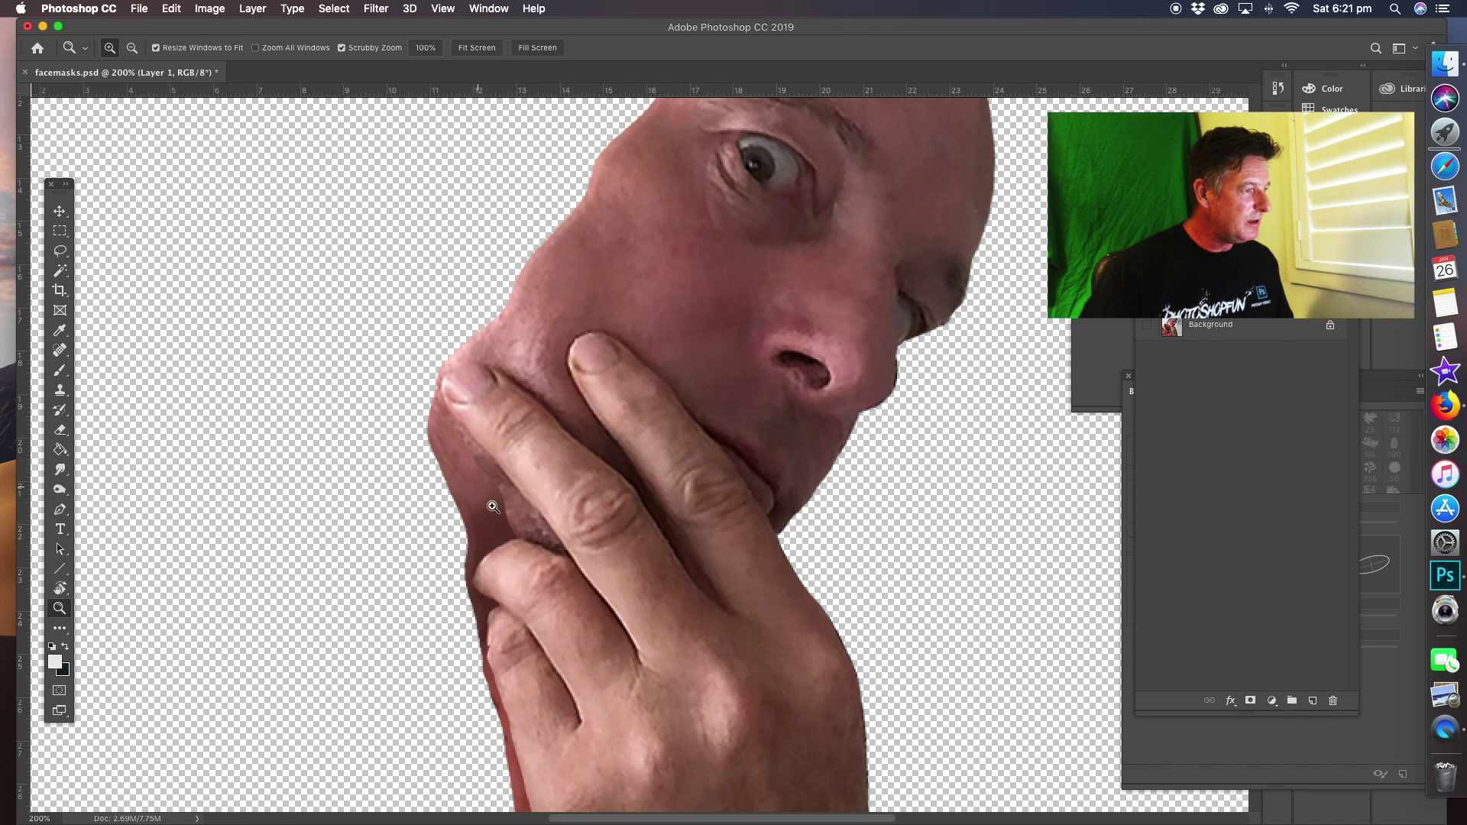
Lasso and cut away the leftover slice along the chin edge.
left_click(60, 251)
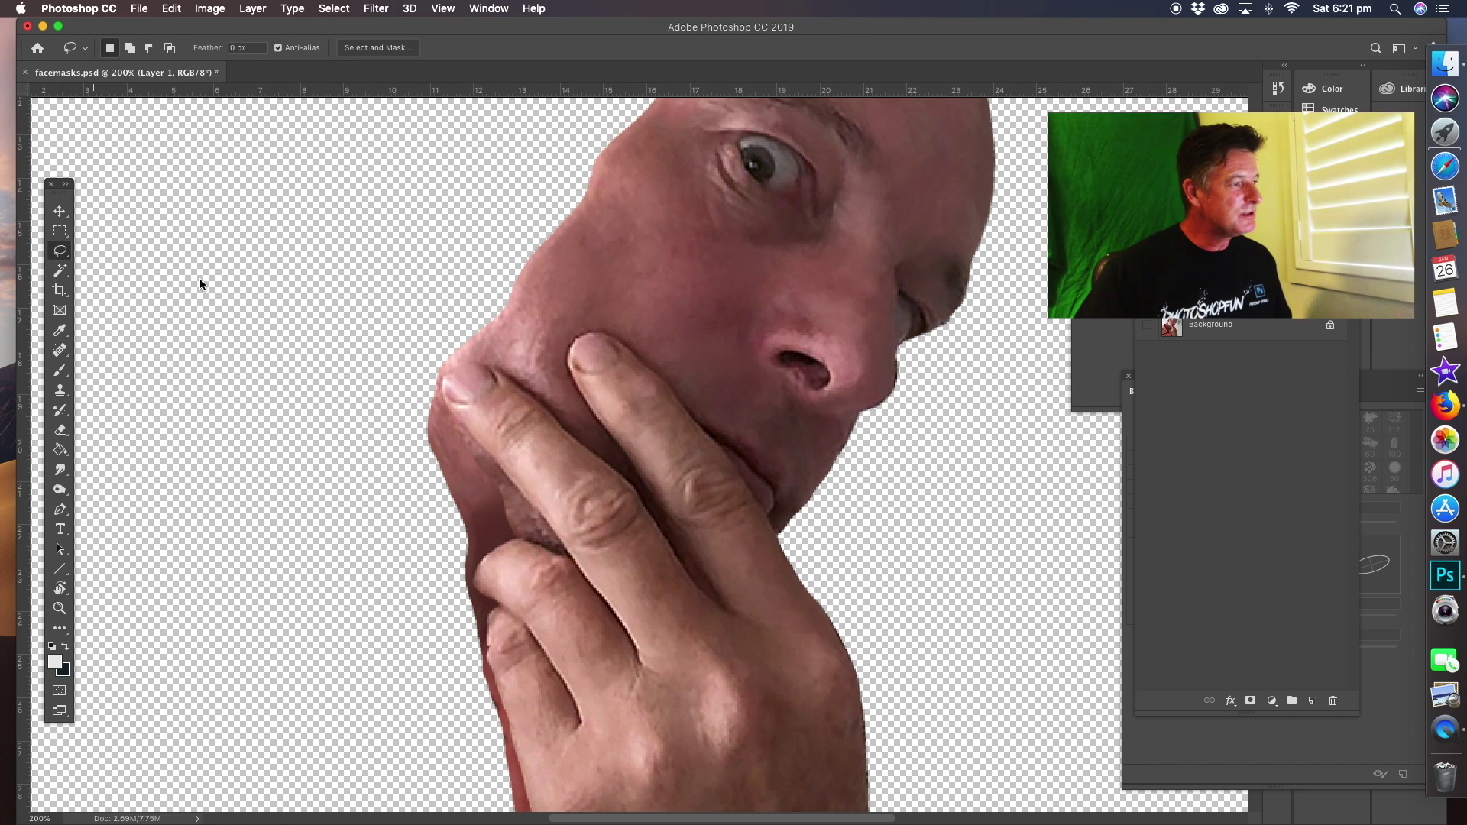
left_click_drag(479, 323, 443, 377)
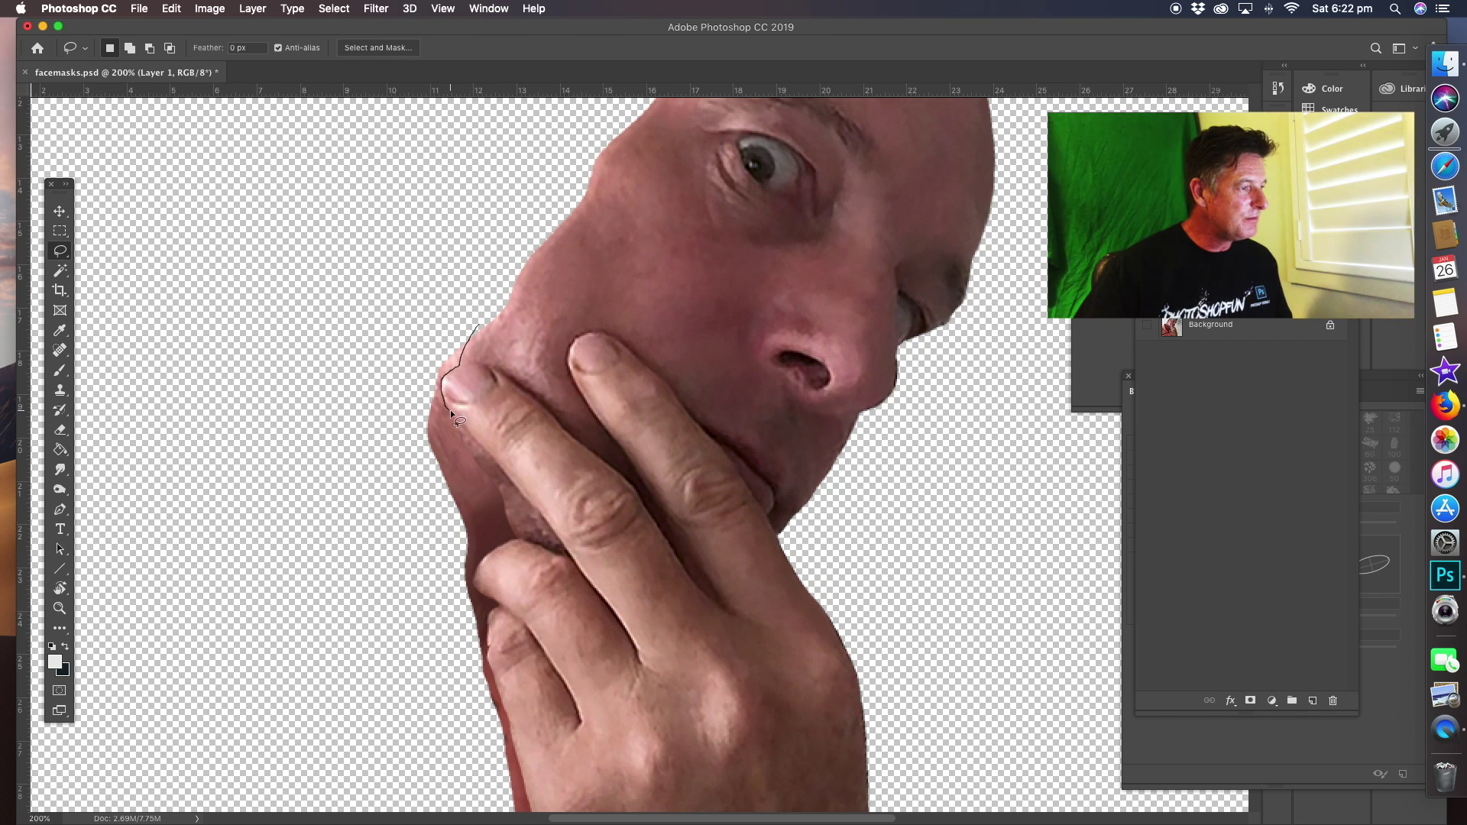
mouse_move(447, 454)
left_mouse_down()
mouse_move(392, 327)
mouse_move(446, 277)
left_mouse_up()
key("super+x")
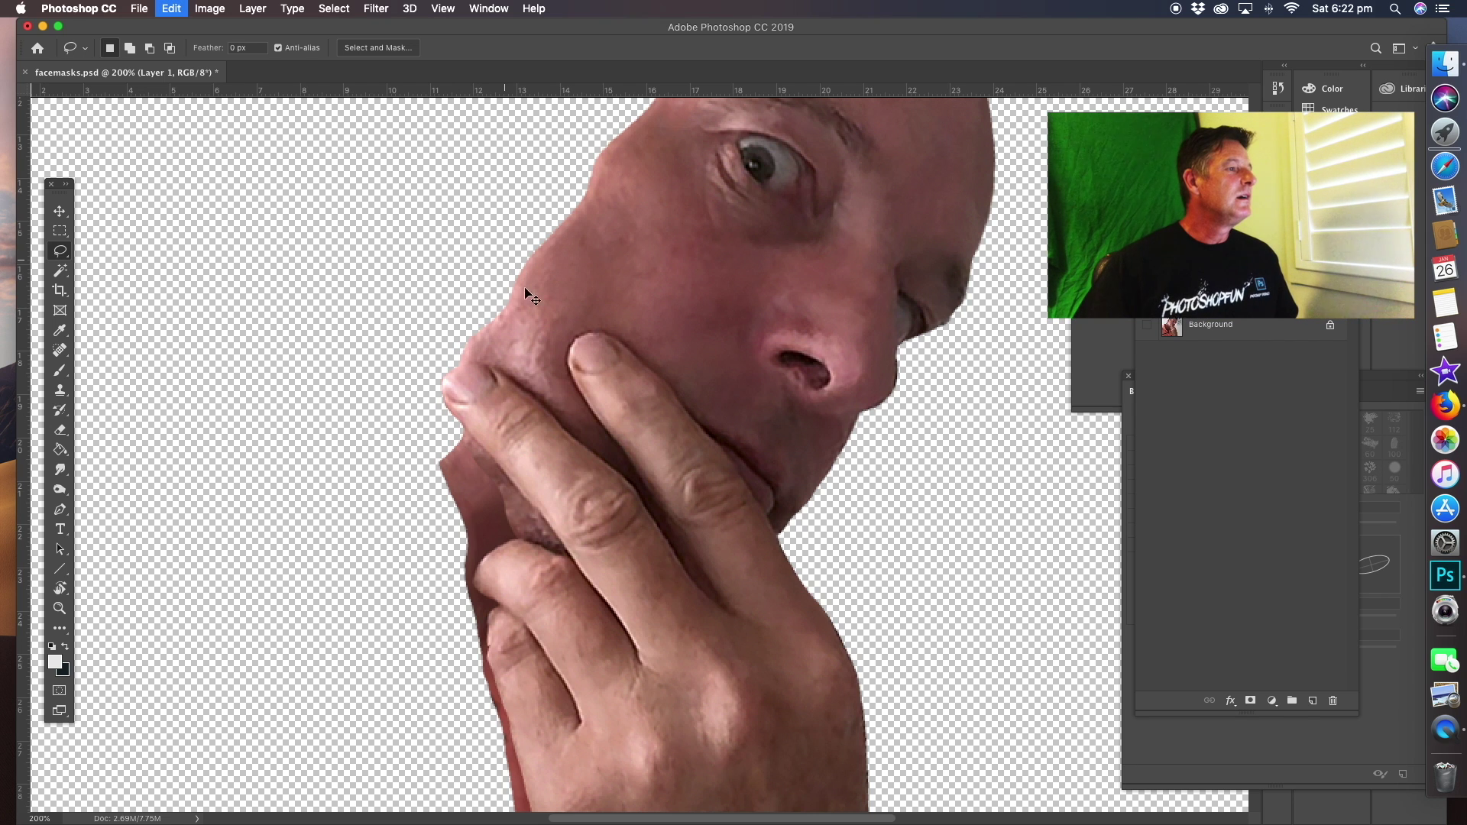
Rotate the view and cut away the dark area beside the finger.
key("r")
mouse_move(492, 420)
left_mouse_down()
mouse_move(439, 327)
mouse_move(403, 350)
mouse_move(451, 288)
mouse_move(700, 289)
mouse_move(684, 358)
left_mouse_up()
key("l")
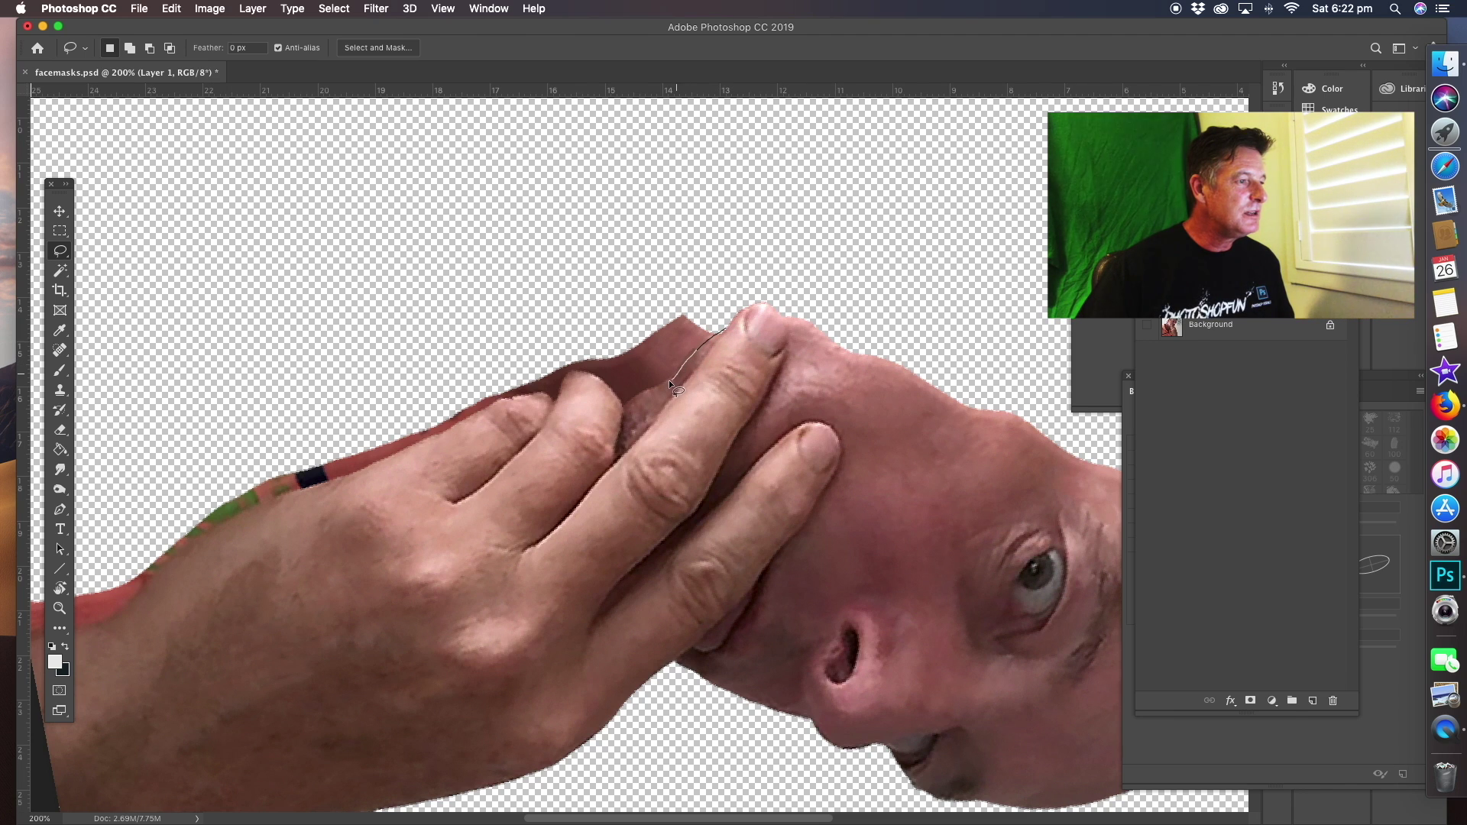
left_click_drag(669, 382, 647, 397)
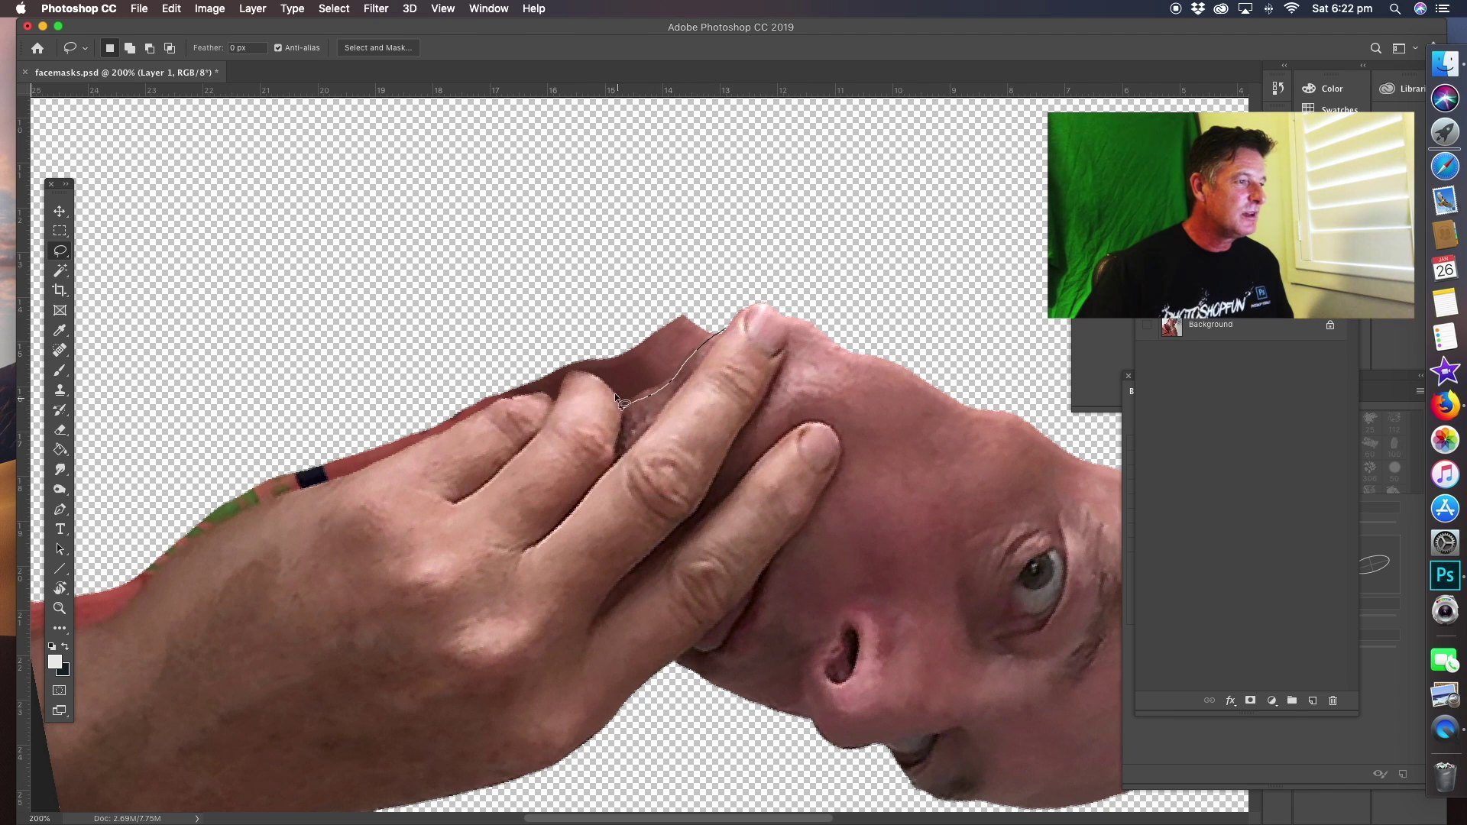
left_click_drag(611, 335, 708, 268)
key("super+x")
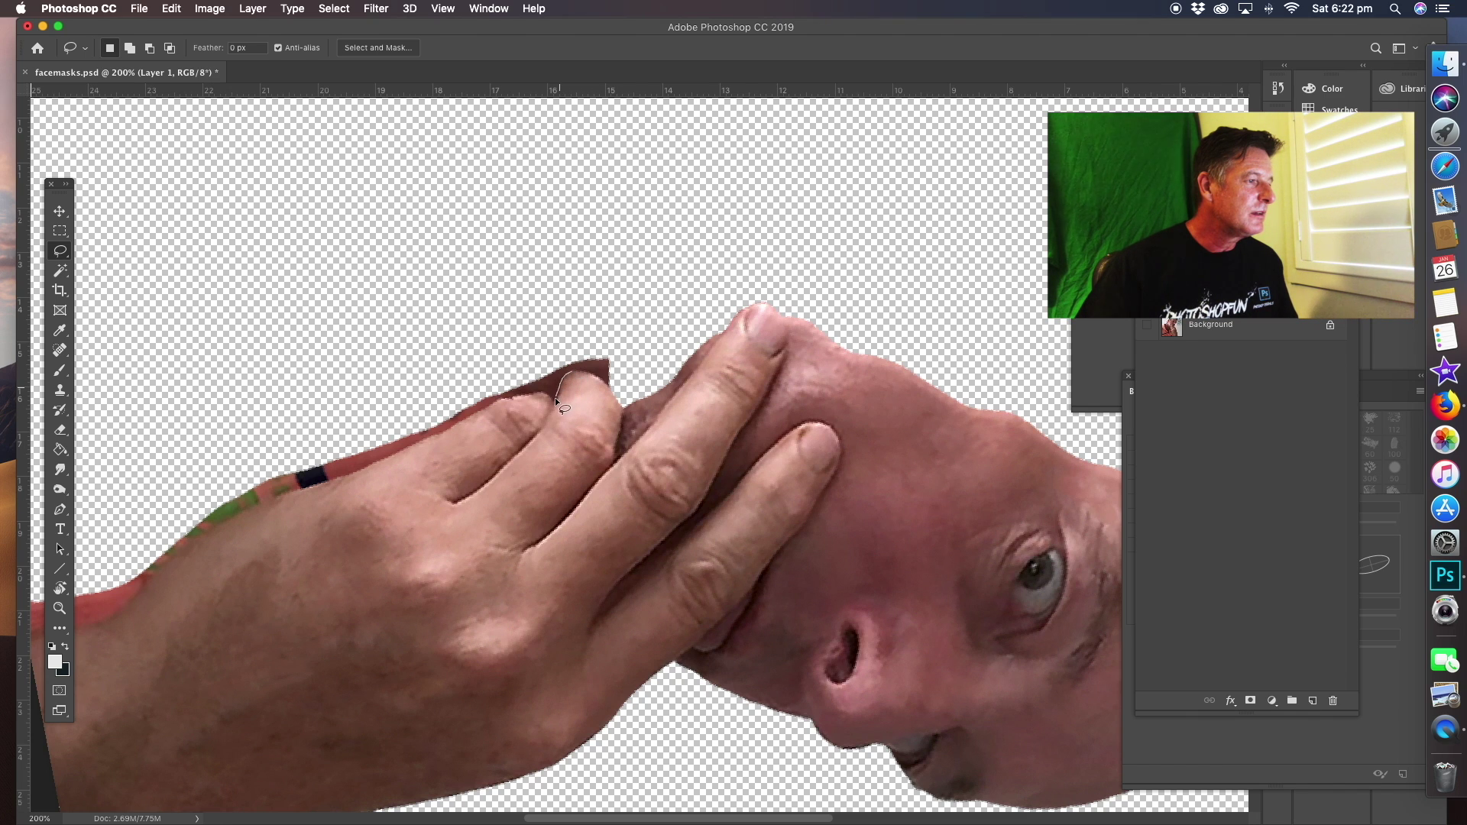
Delete the red slivers at the fingertip and along the hand's edge.
mouse_move(549, 395)
left_mouse_down()
mouse_move(552, 351)
mouse_move(595, 342)
mouse_move(566, 378)
left_mouse_up()
key("Delete")
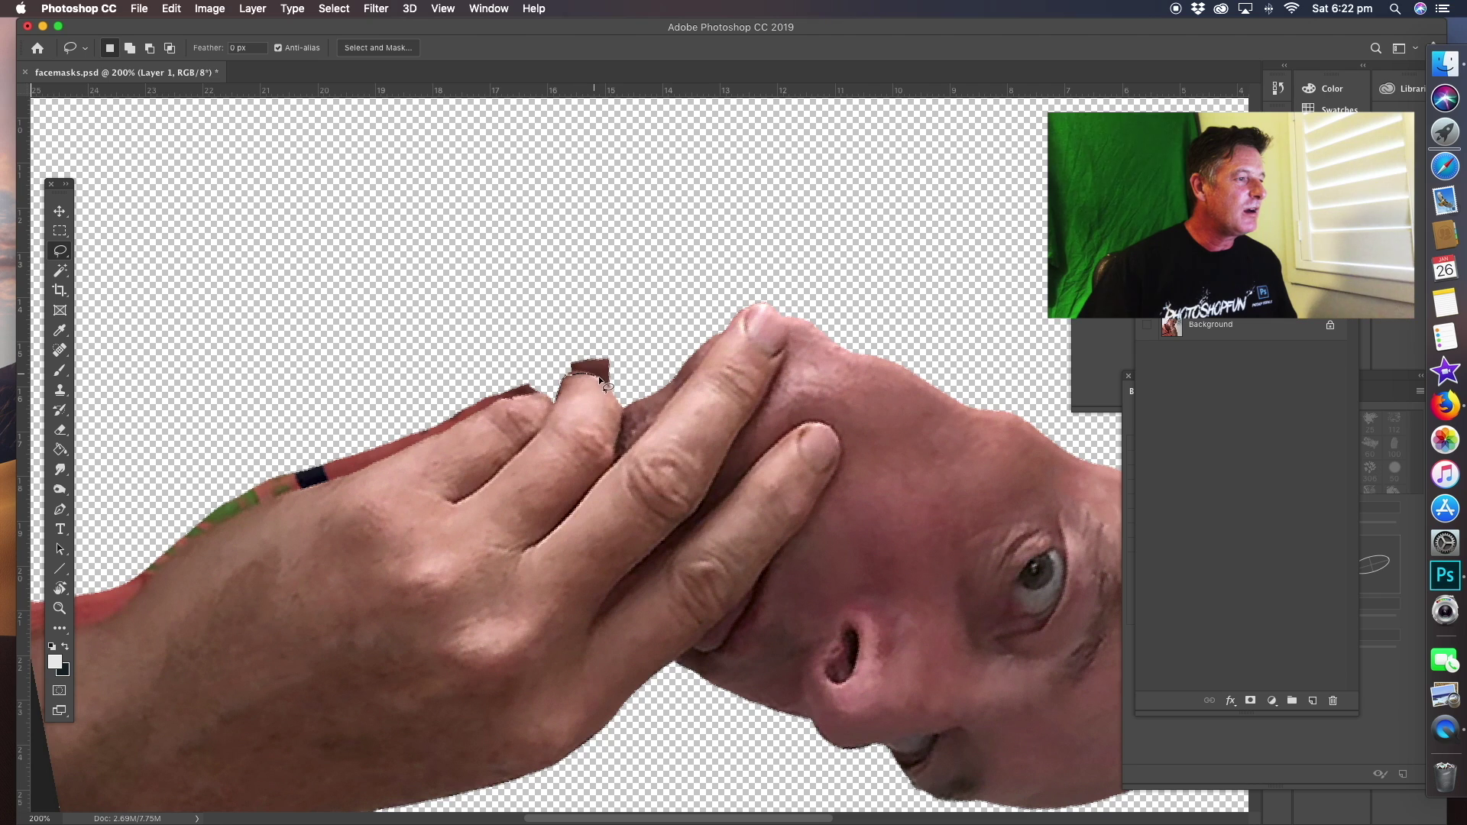
left_click_drag(550, 357, 544, 389)
key("Delete")
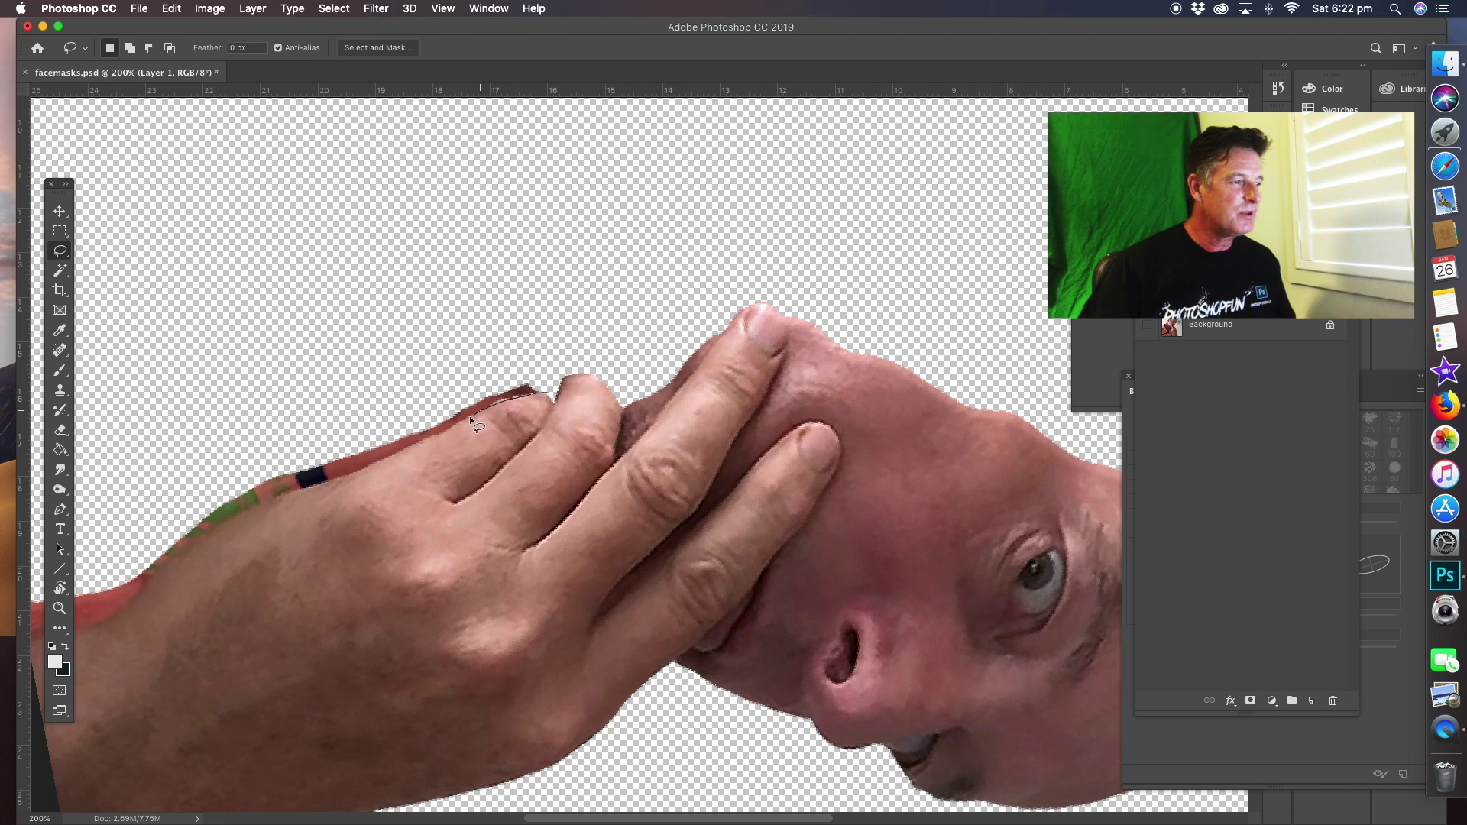
key("Delete")
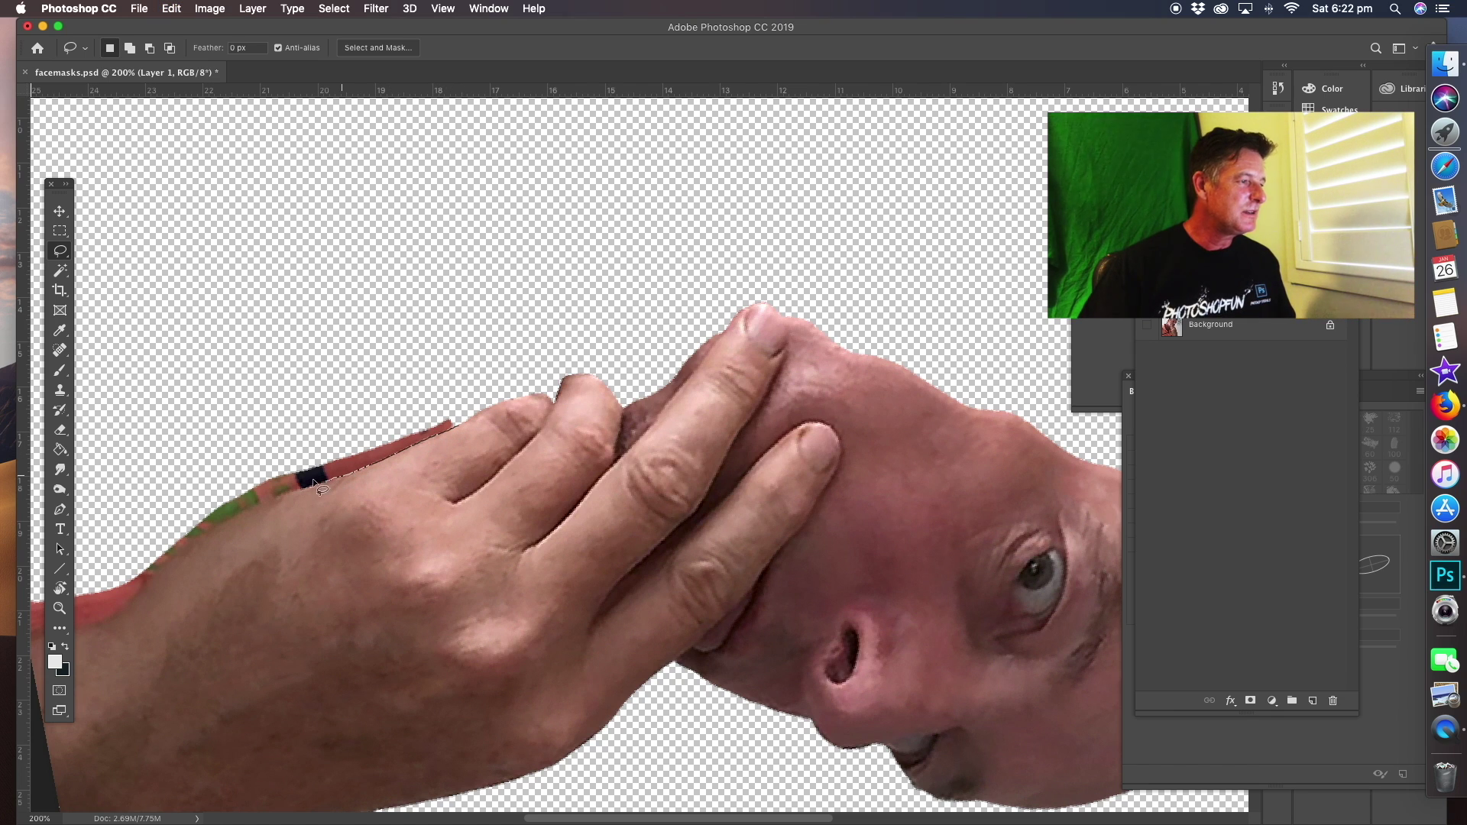
left_click_drag(440, 382, 451, 421)
key("Delete")
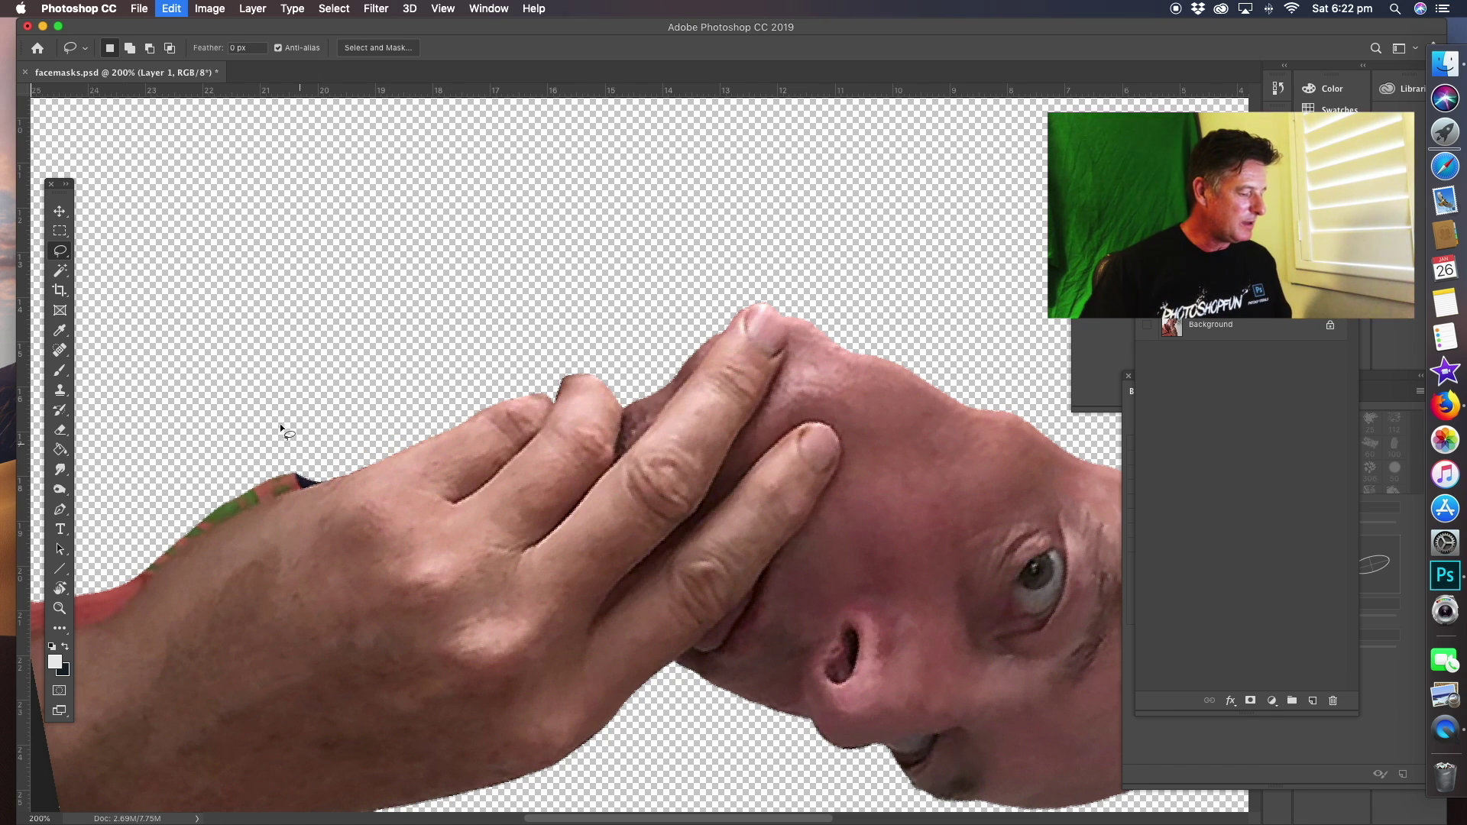
Zoom out to the whole canvas and turn the view back upright.
key("r")
mouse_move(566, 350)
left_mouse_down()
mouse_move(664, 354)
mouse_move(614, 325)
left_mouse_up()
key("z")
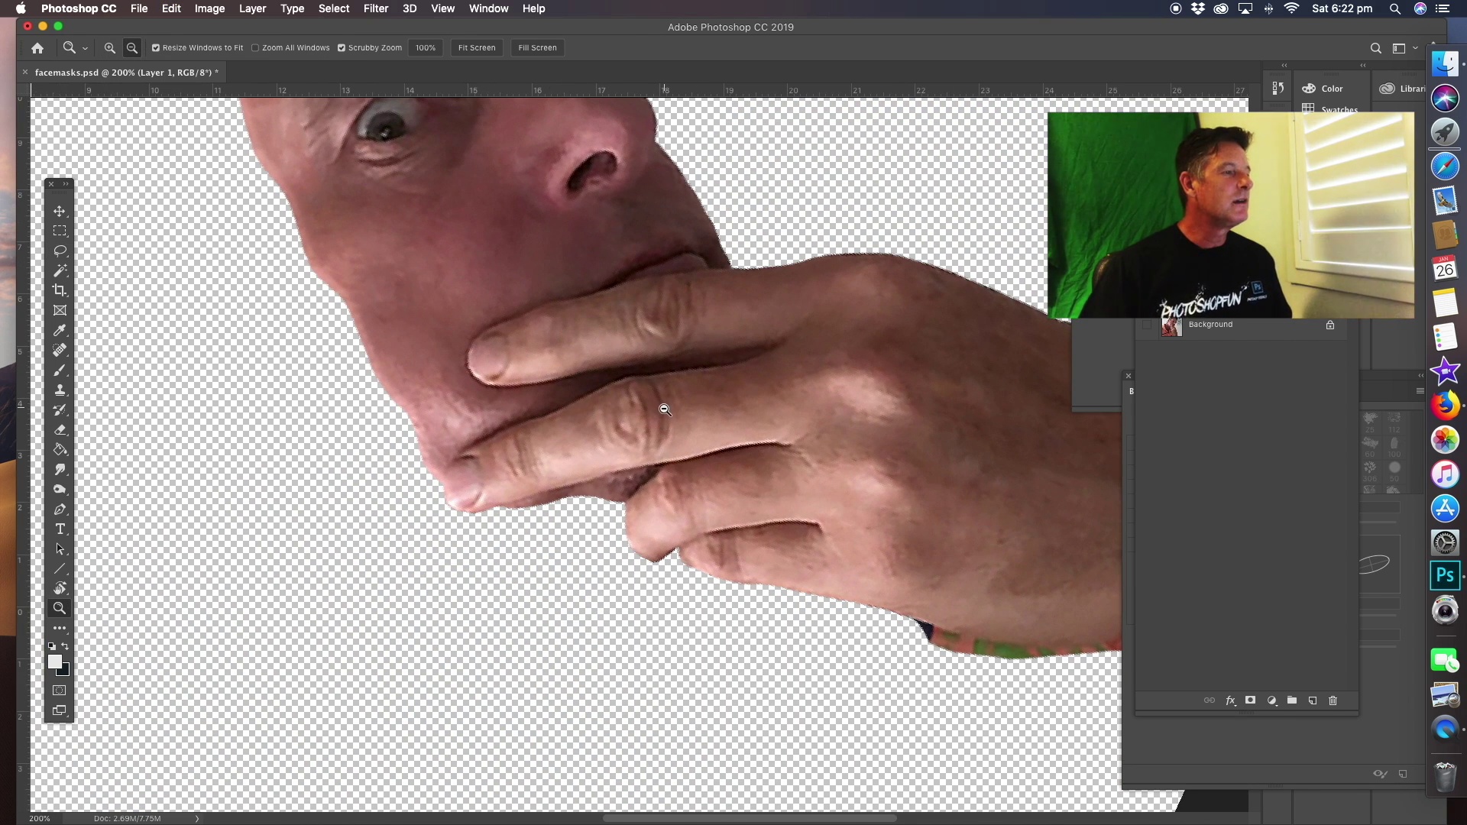
left_click(651, 415, "alt")
left_click(651, 415, "alt")
key("r")
left_click_drag(589, 359, 678, 353)
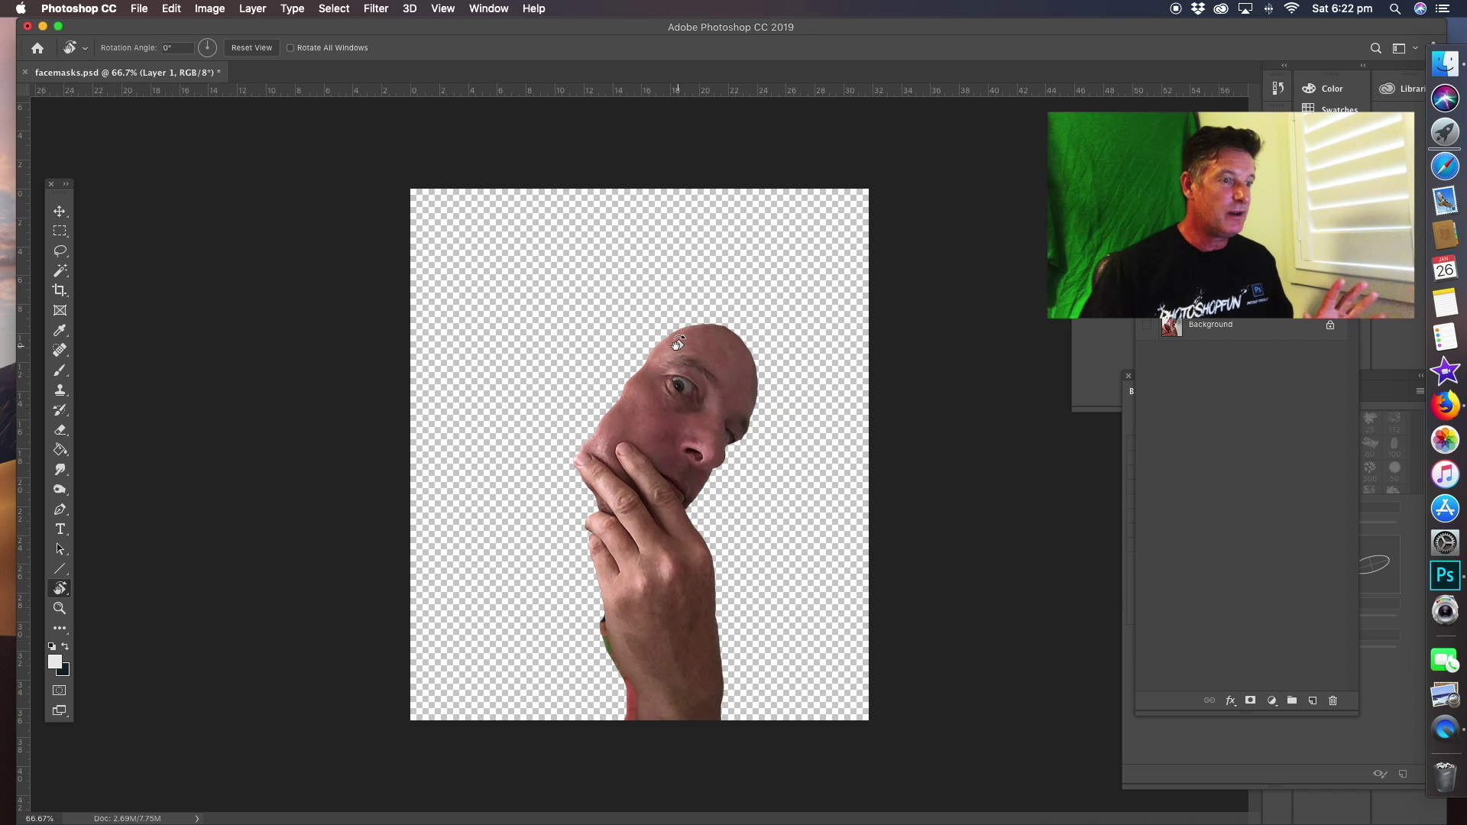
Unhide the Background photo, zoom to 100%, and make a copy of the Background layer.
key("z")
left_click(1146, 324)
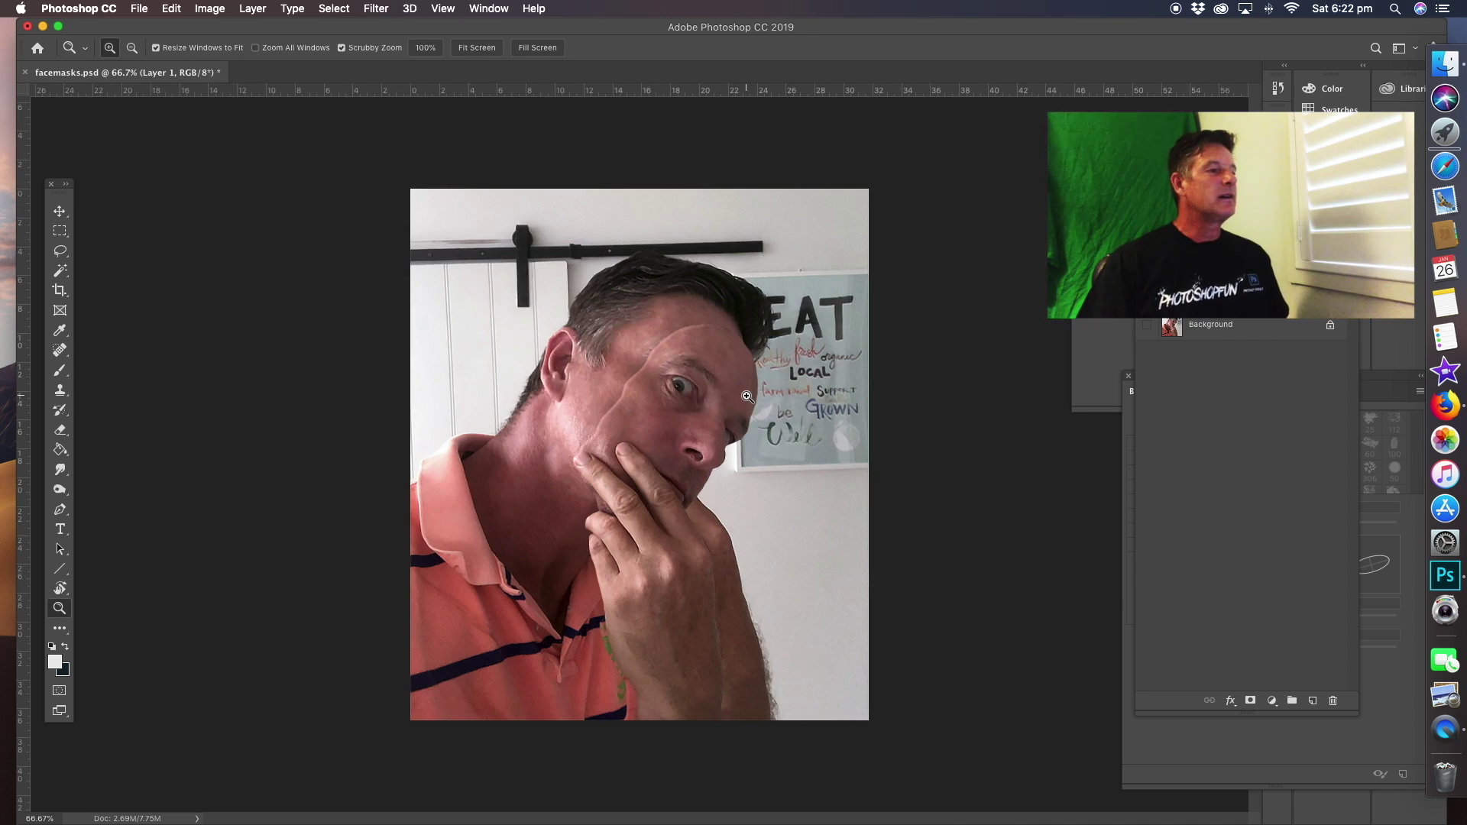
left_click(719, 537)
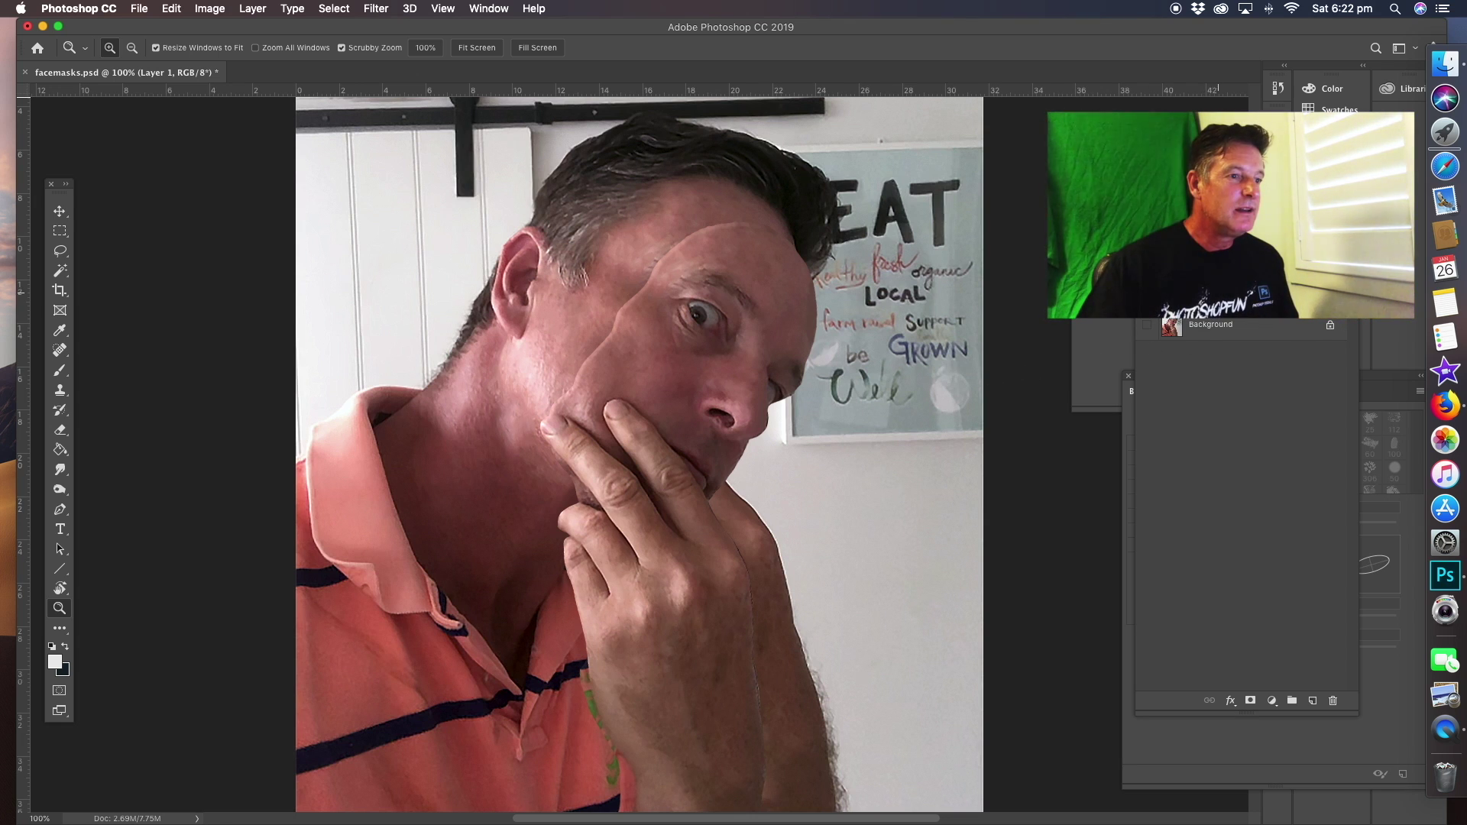
left_click_drag(1213, 327, 1313, 700)
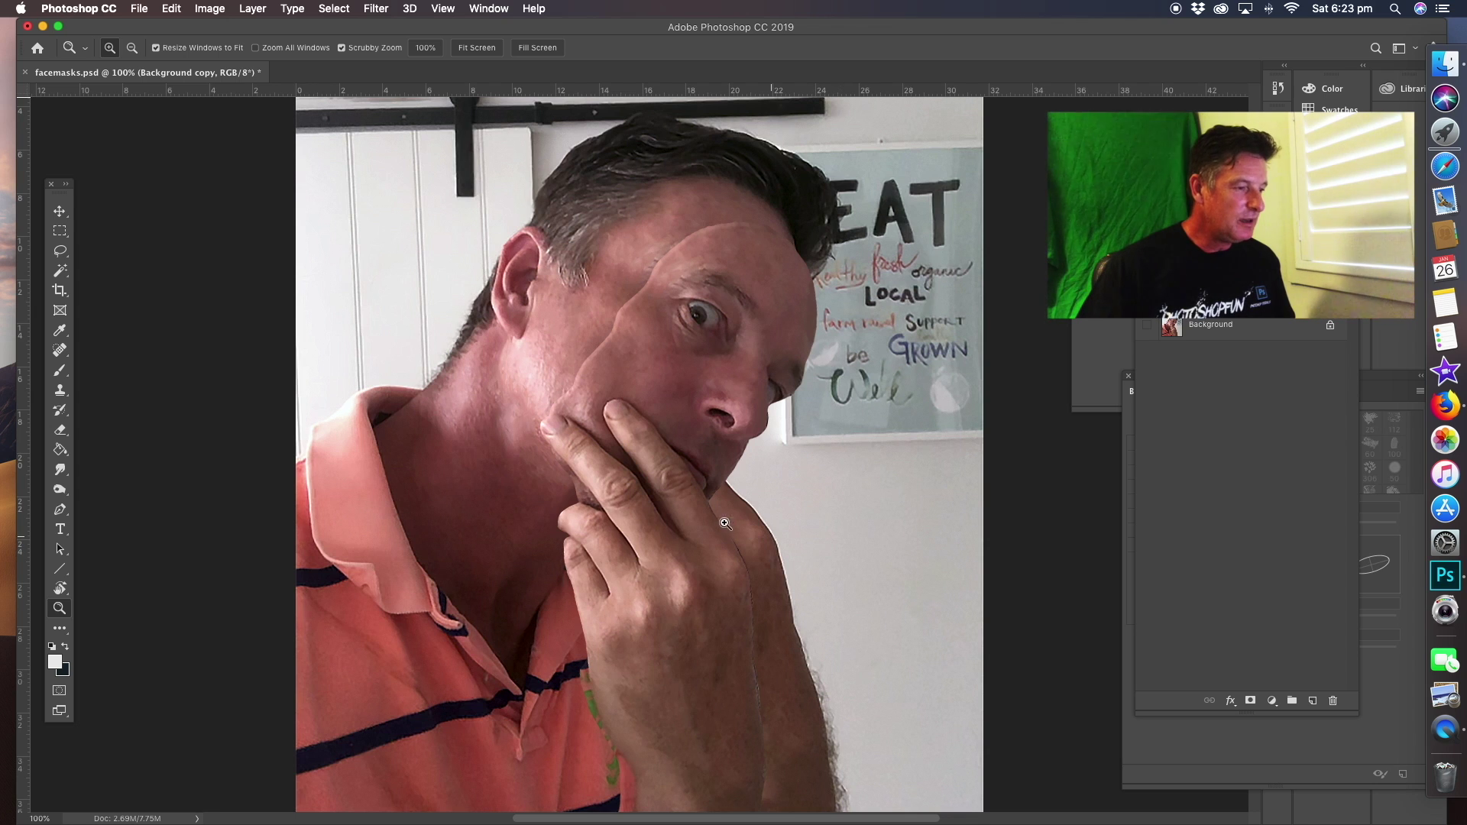
left_click_drag(713, 515, 563, 458)
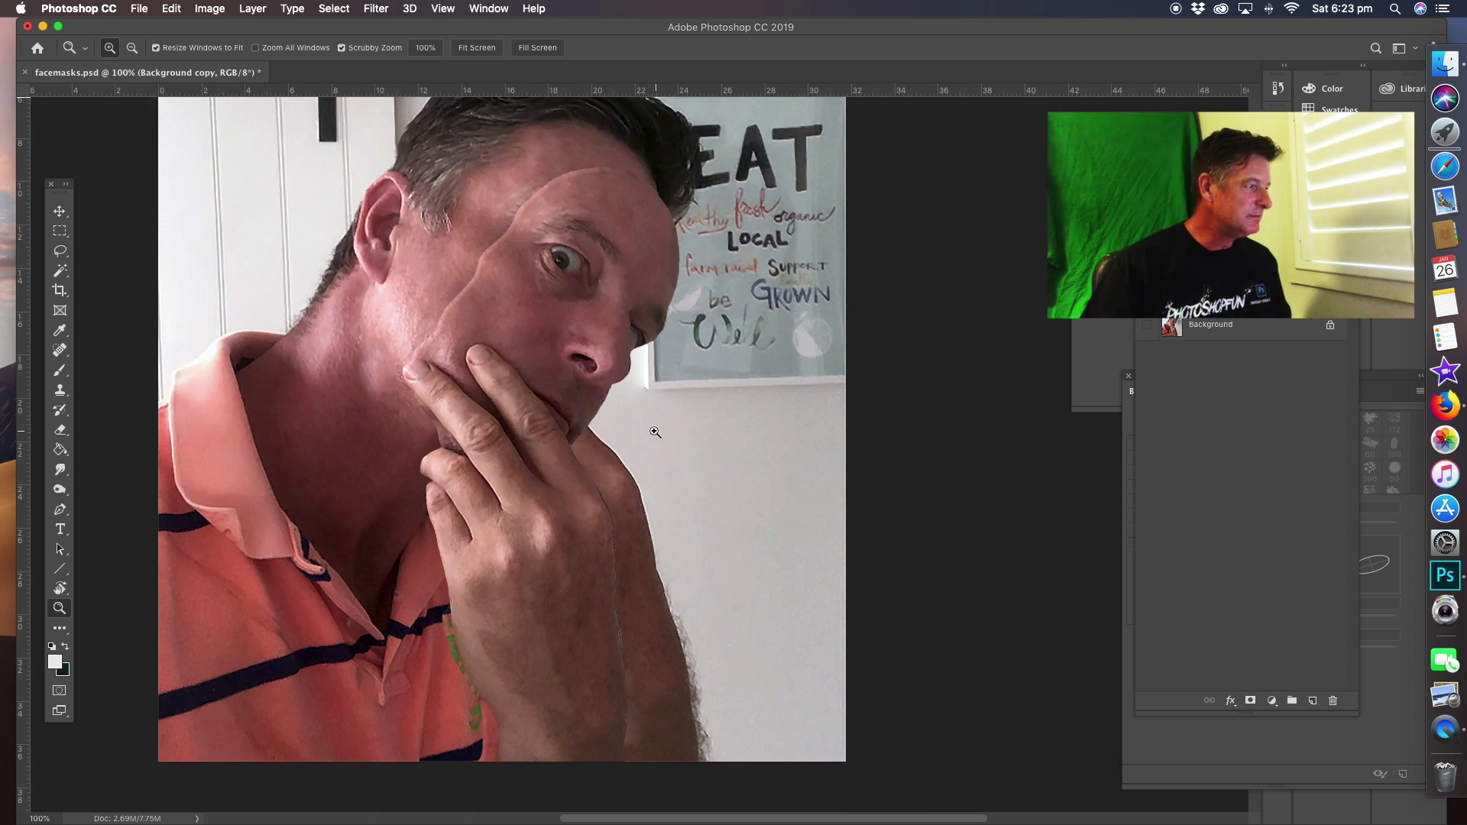
Clone plain wall over the fuzz along the arm's right edge, then shrink the brush to 17 px.
left_click(61, 390)
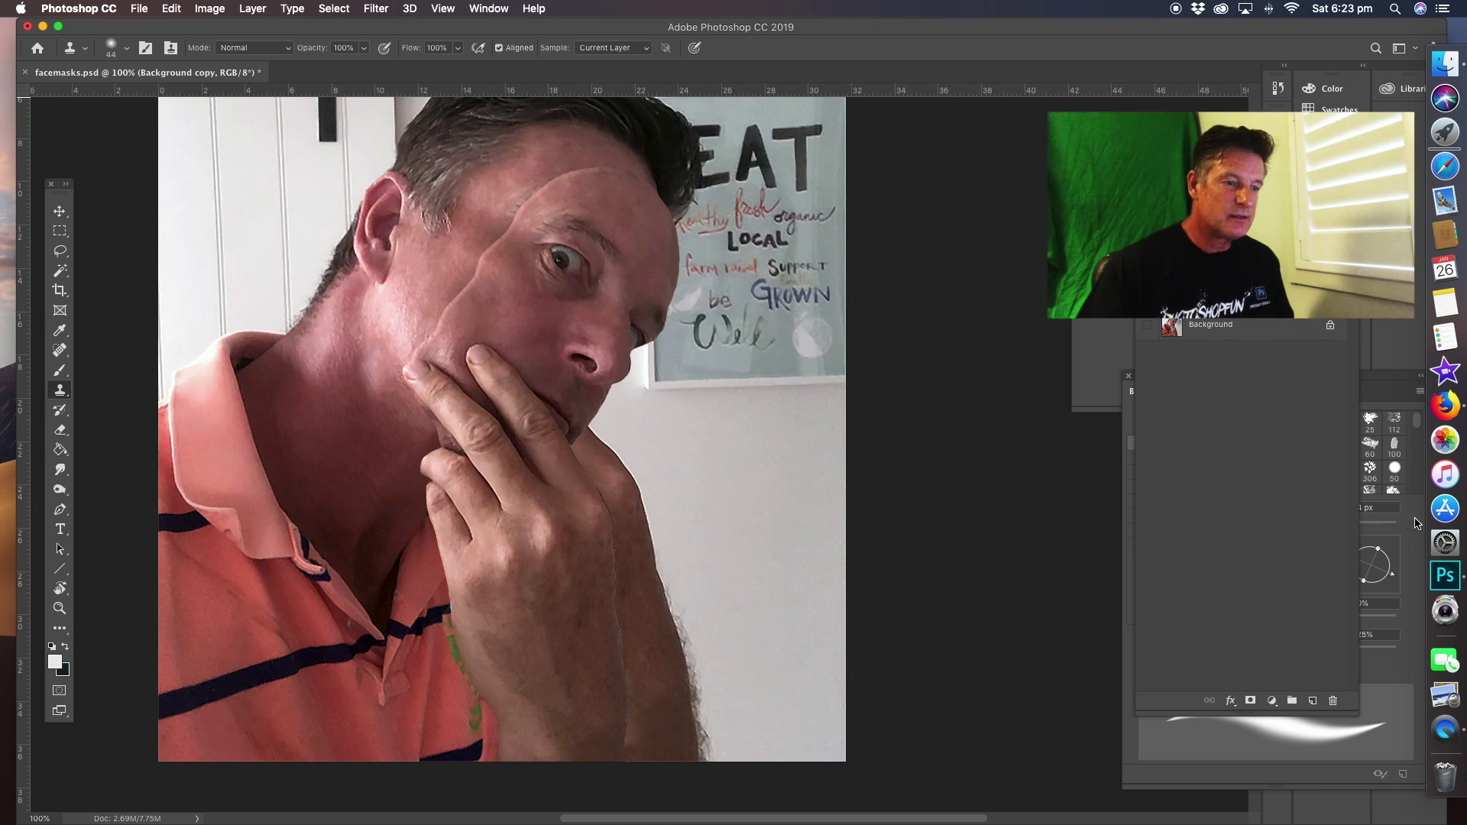
left_click_drag(1295, 529, 1304, 532)
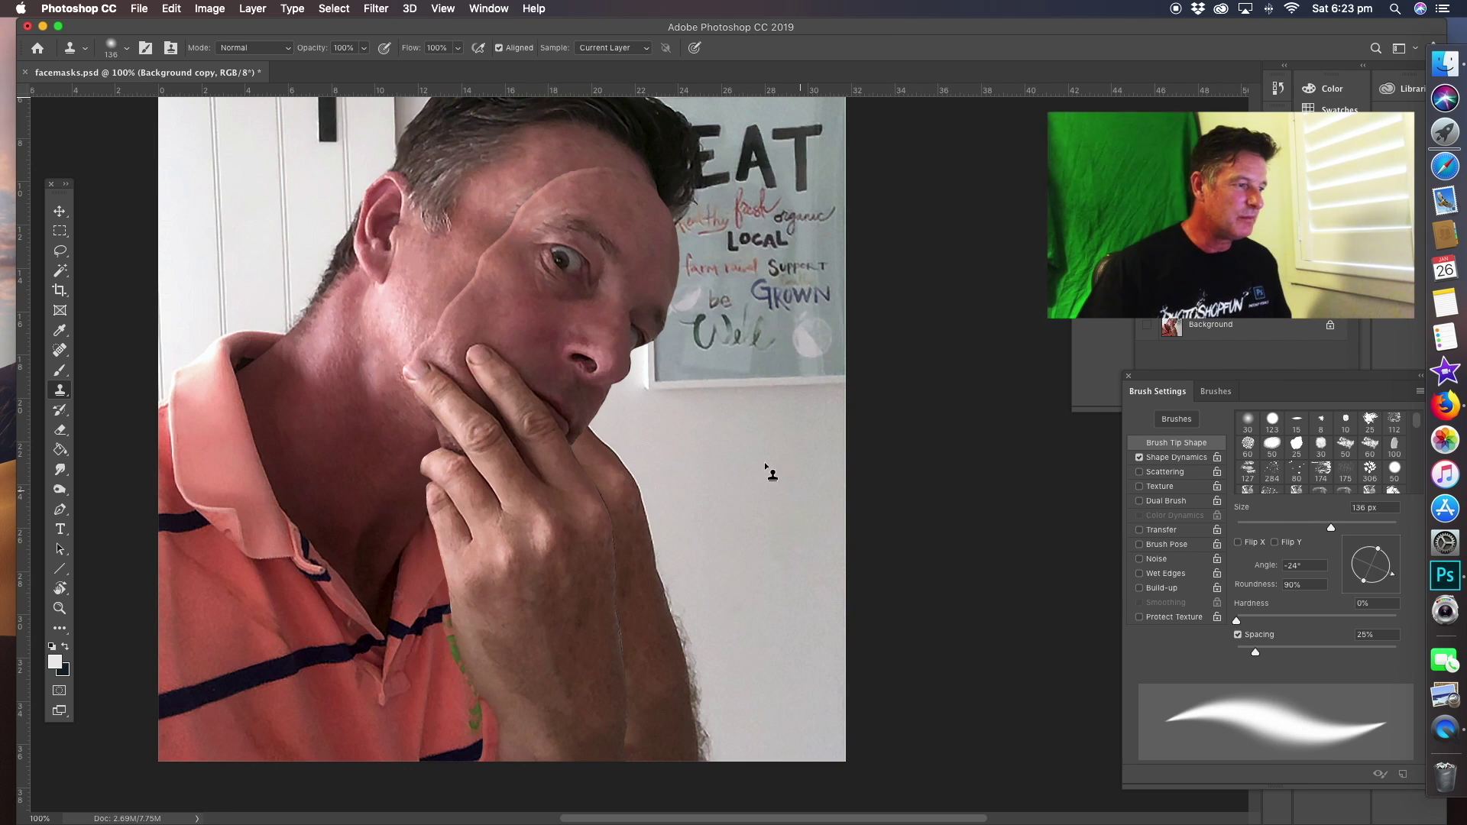
mouse_move(633, 510)
left_mouse_down()
mouse_move(615, 621)
mouse_move(672, 616)
mouse_move(643, 676)
mouse_move(657, 717)
mouse_move(682, 714)
mouse_move(693, 746)
mouse_move(655, 750)
left_mouse_up()
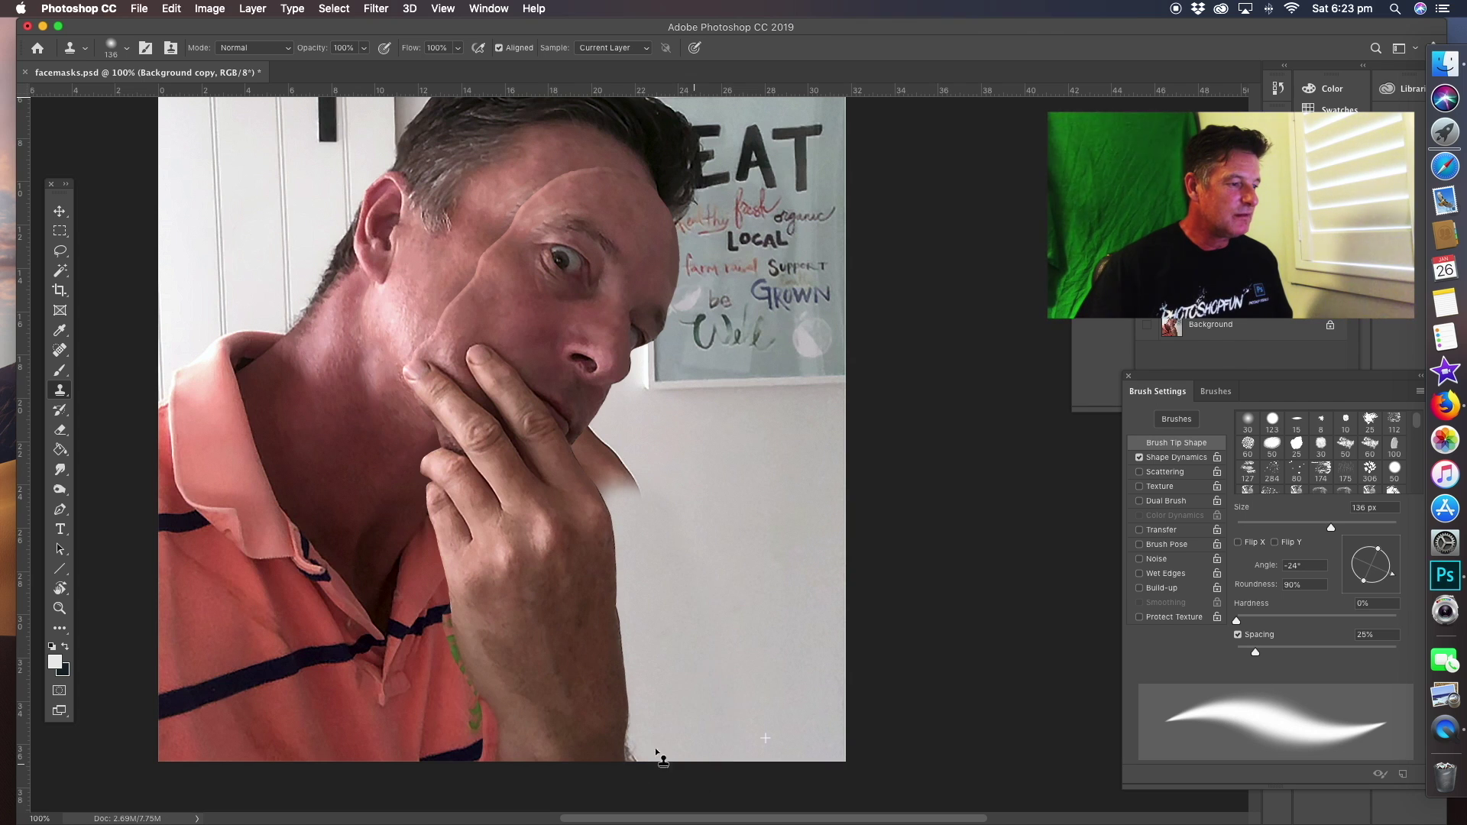
mouse_move(677, 515)
left_mouse_down()
mouse_move(619, 500)
mouse_move(611, 468)
left_mouse_up()
left_click(1247, 526)
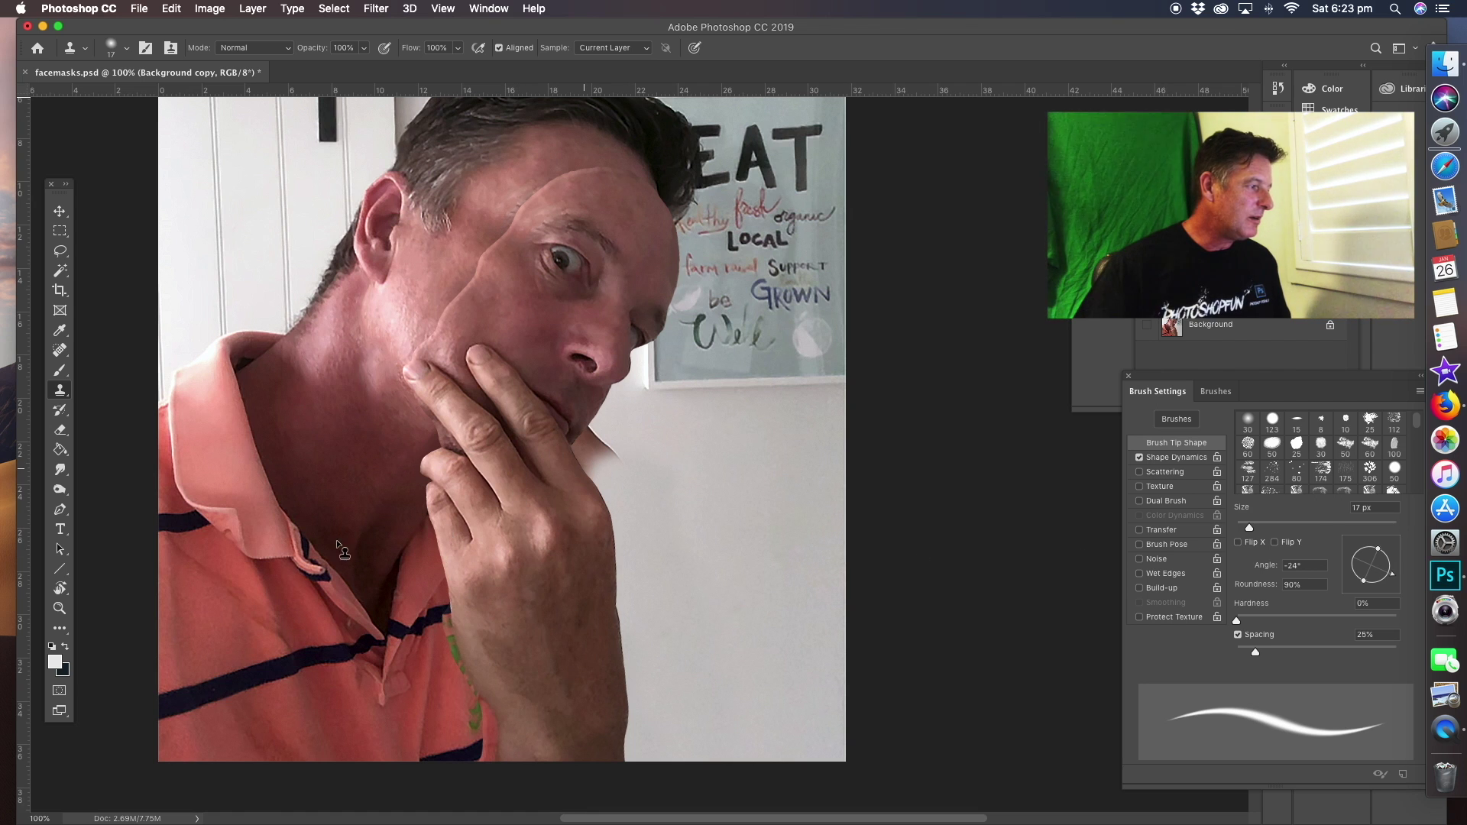
Zoom in closely on the neck edge.
left_click(60, 609)
left_click(625, 414)
left_click(625, 413)
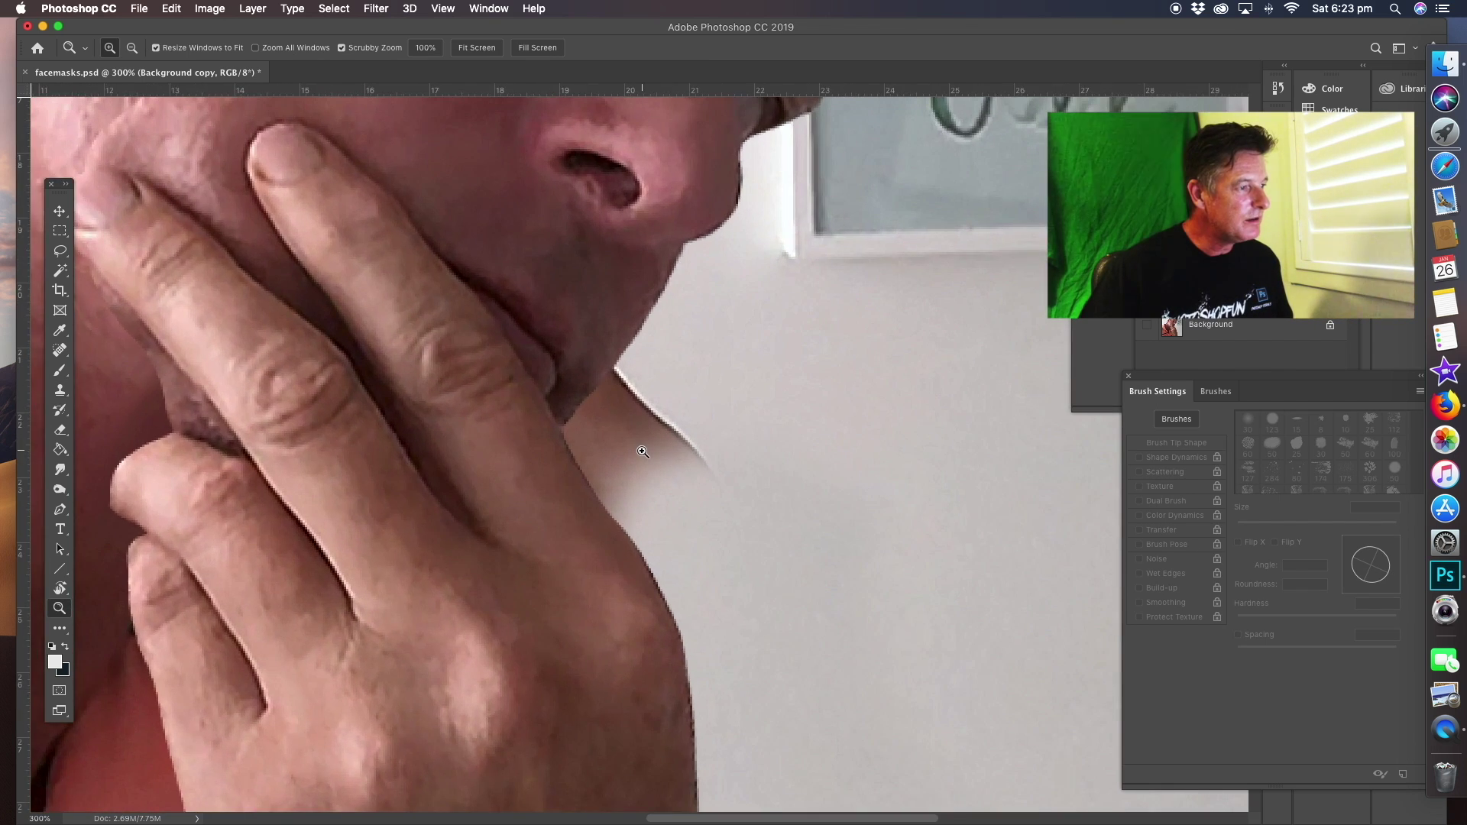
left_click(625, 414)
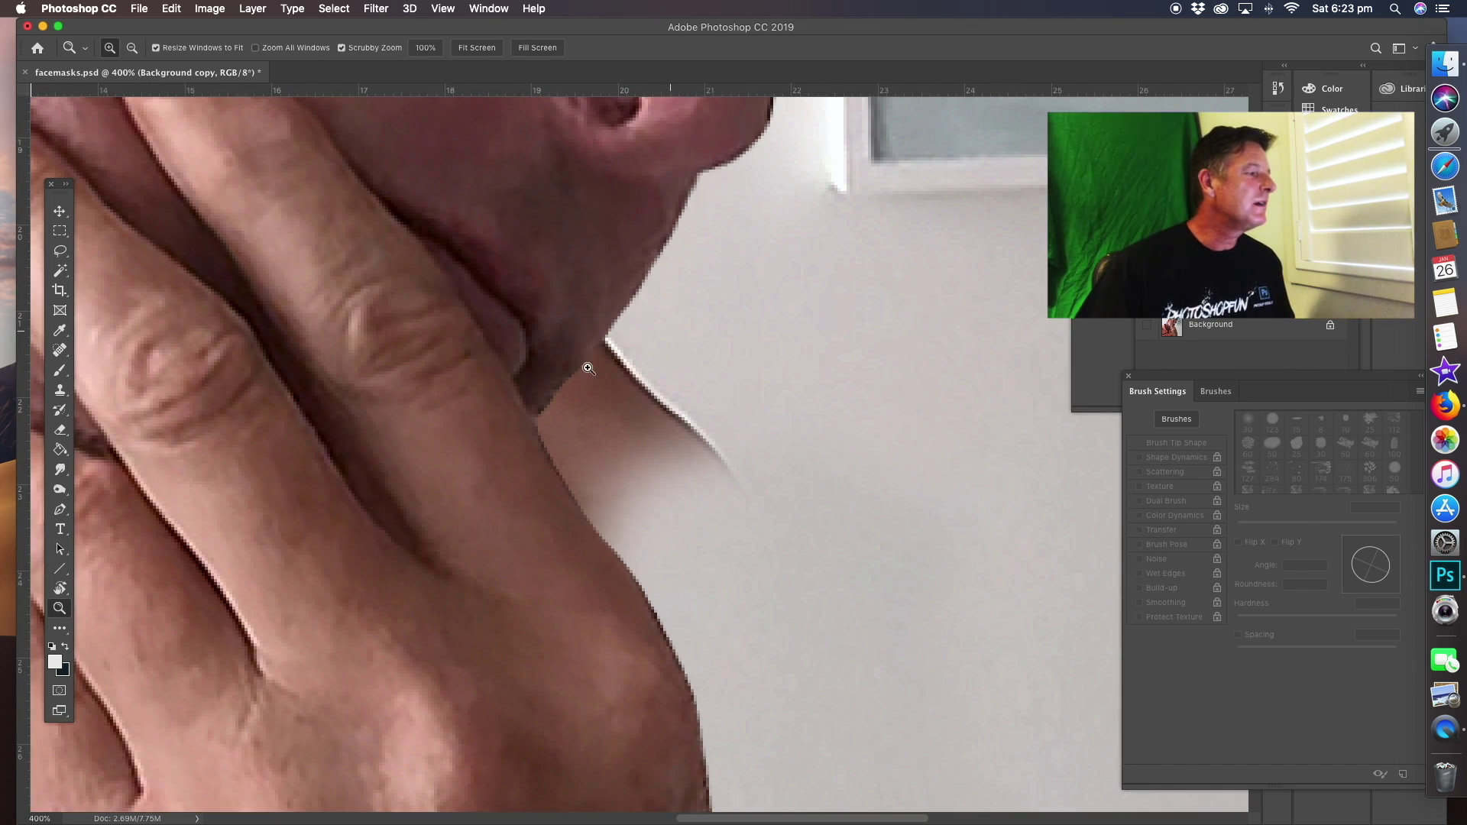
left_click(59, 251)
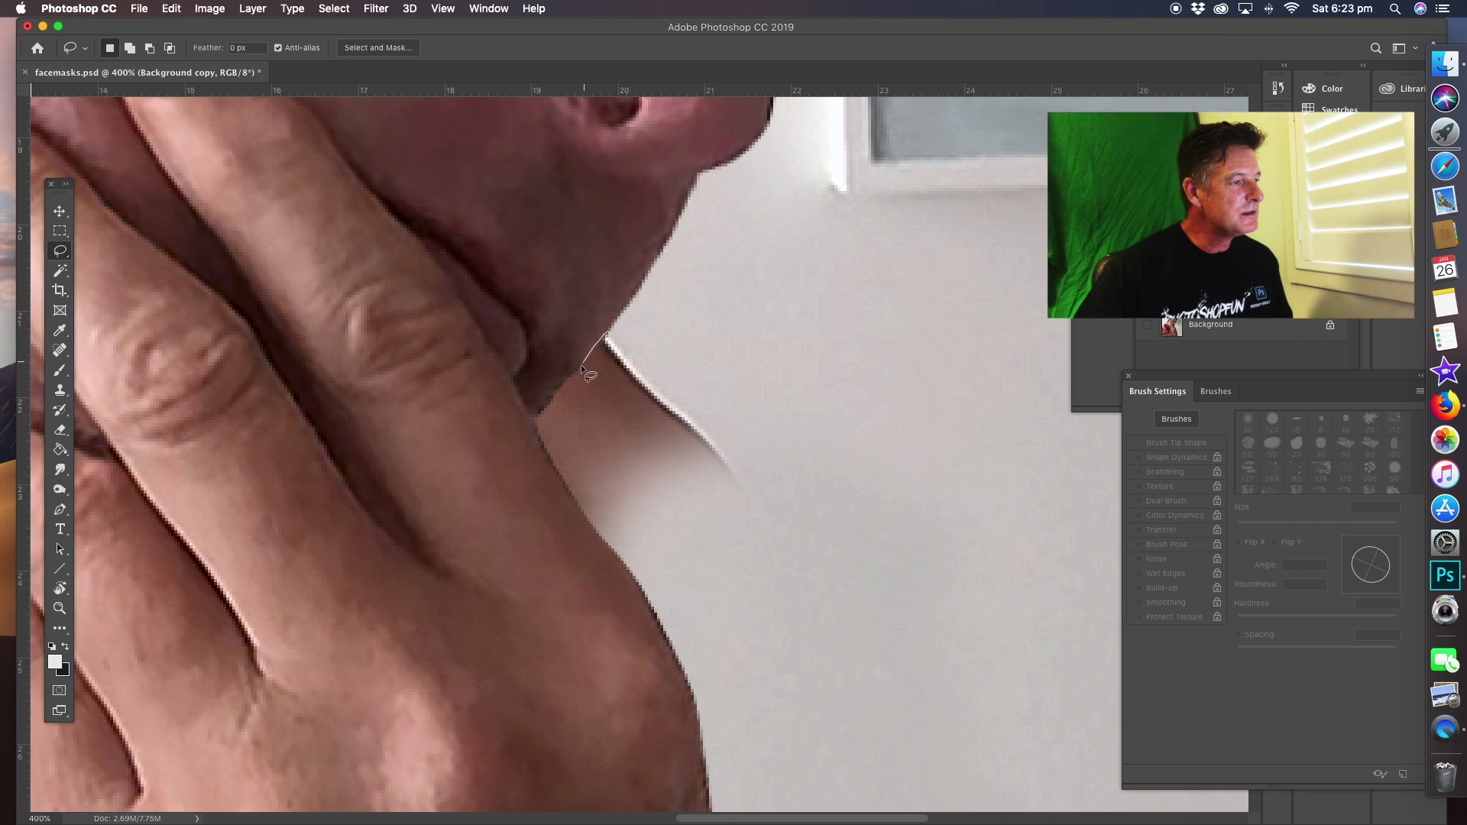
Select the area beside the neck and clear it to transparency.
mouse_move(541, 416)
left_mouse_down()
mouse_move(529, 460)
mouse_move(603, 592)
mouse_move(853, 592)
mouse_move(806, 363)
mouse_move(663, 291)
left_mouse_up()
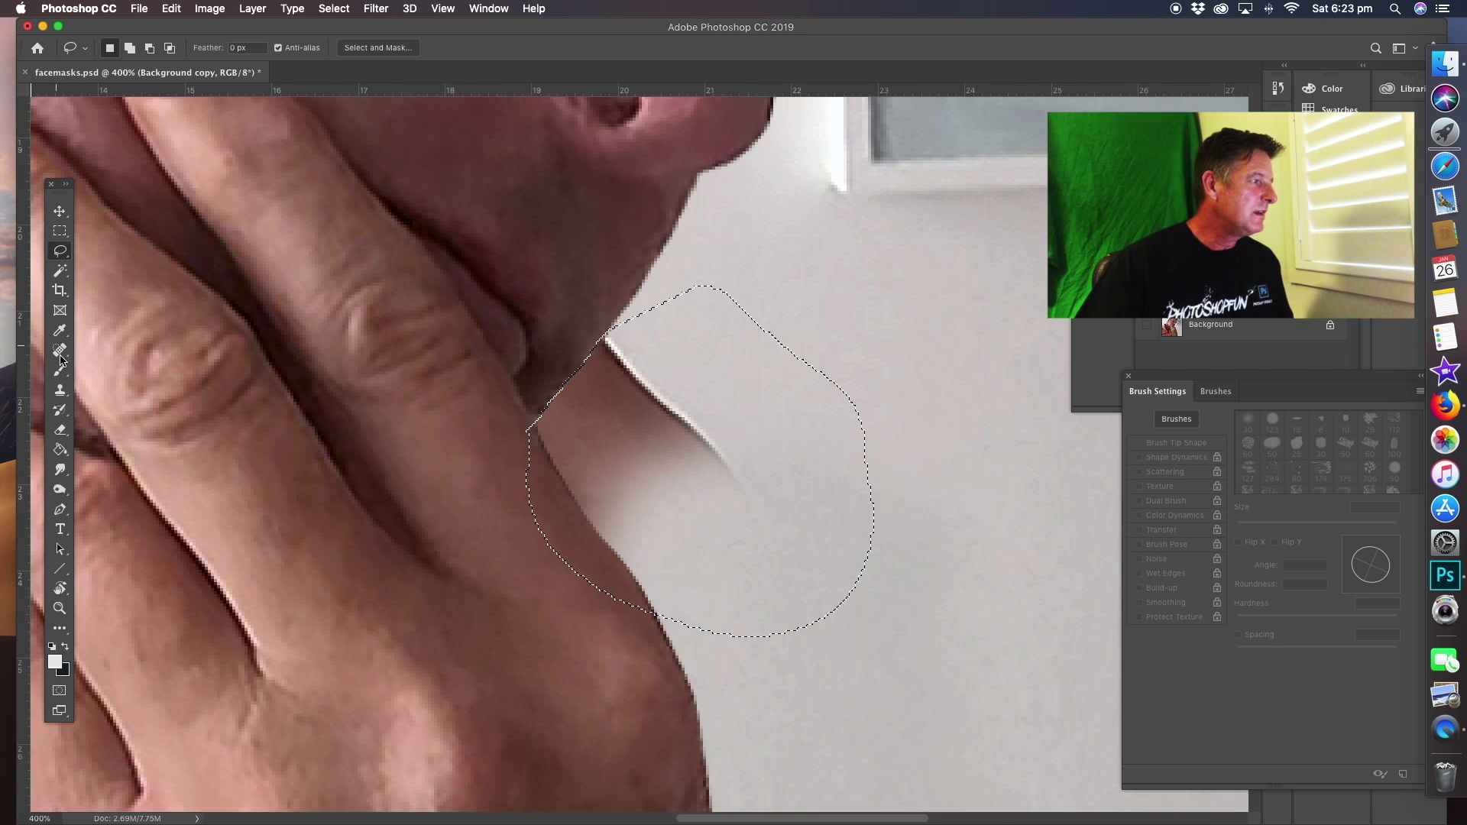
left_click(59, 330)
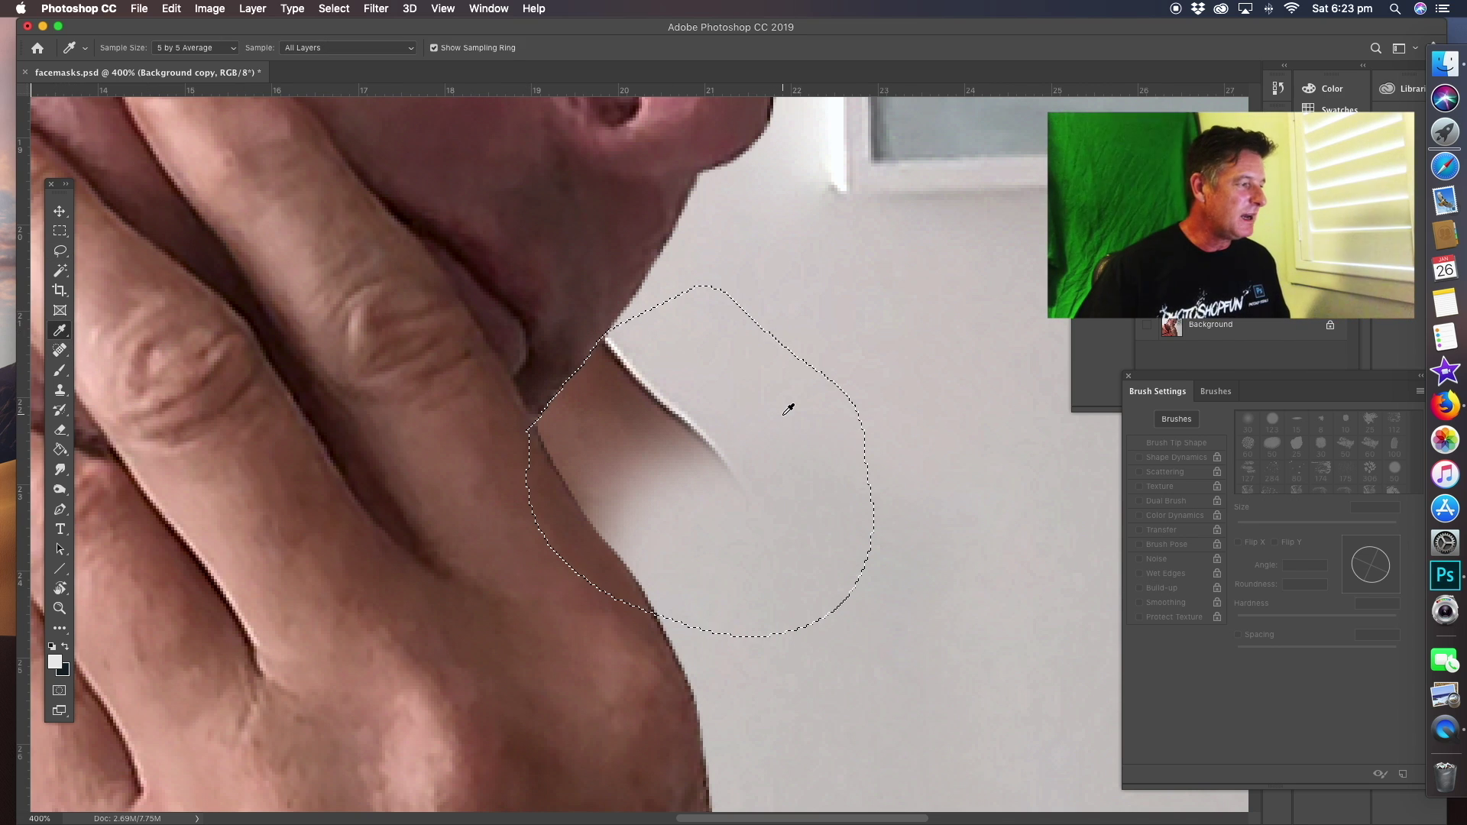
left_click(65, 649)
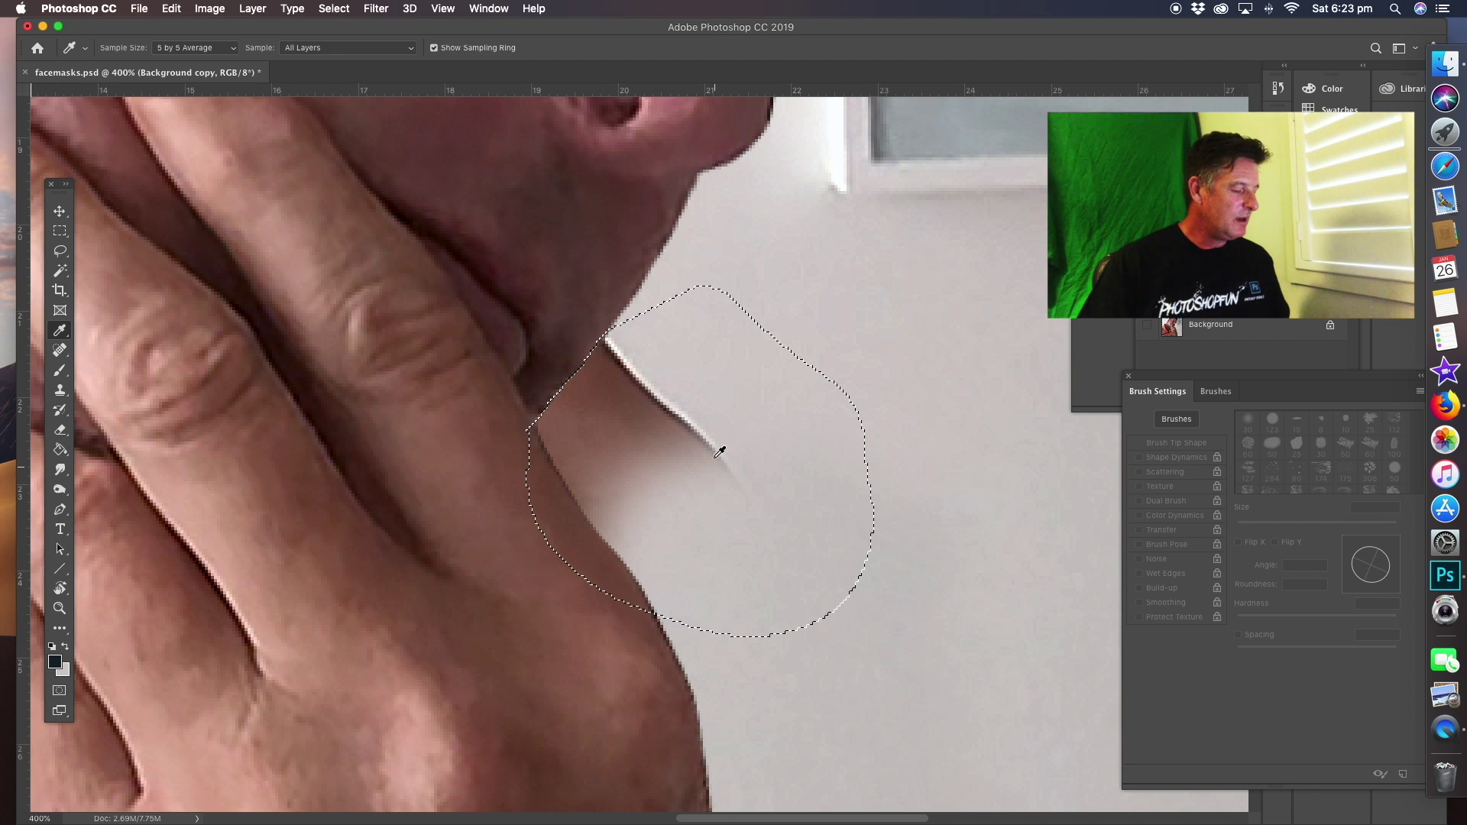
key("Delete")
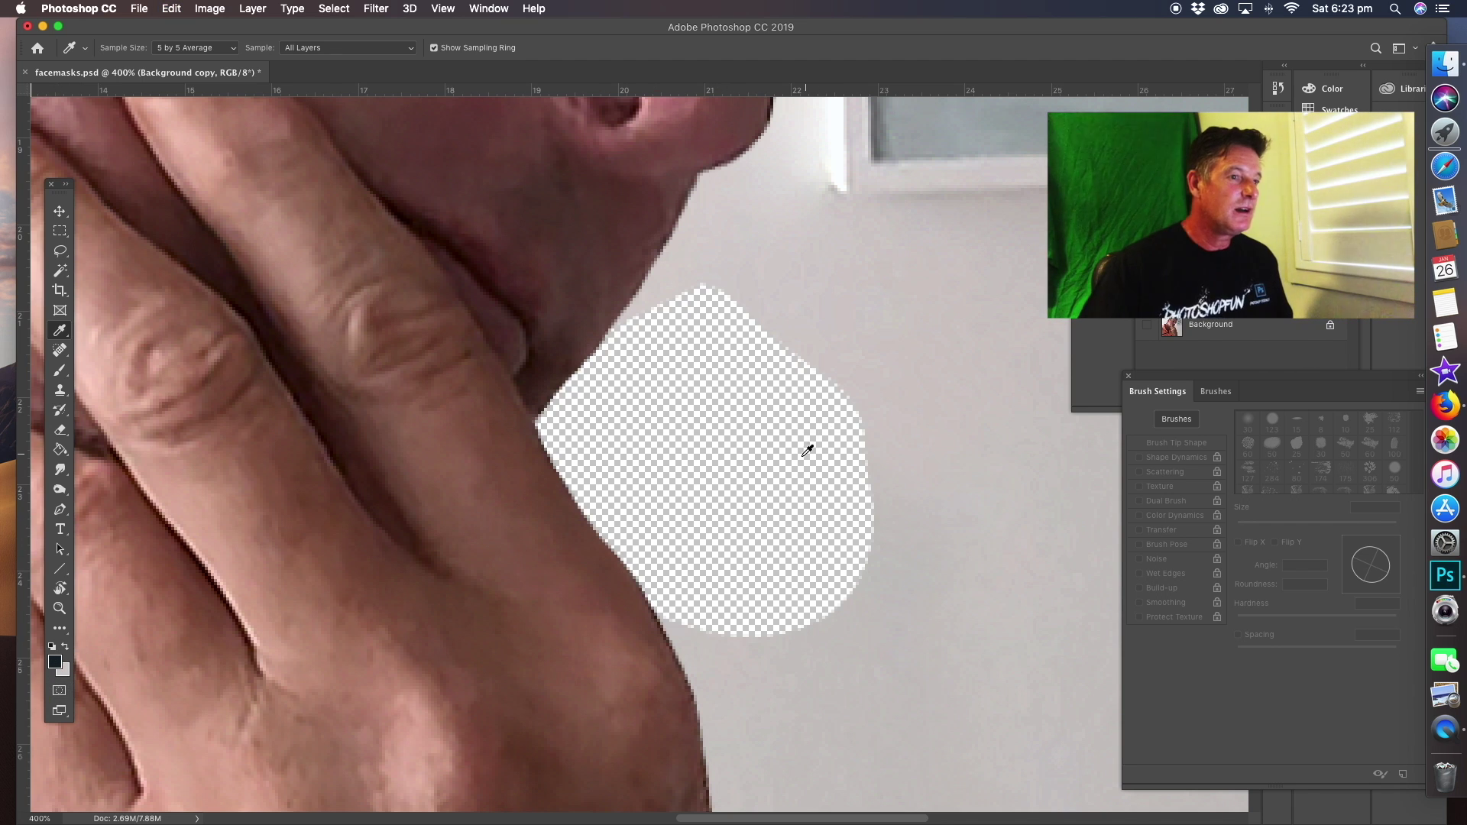
Fill the hole with light wall grey on a new layer above the Background, then zoom out.
left_click(1253, 329)
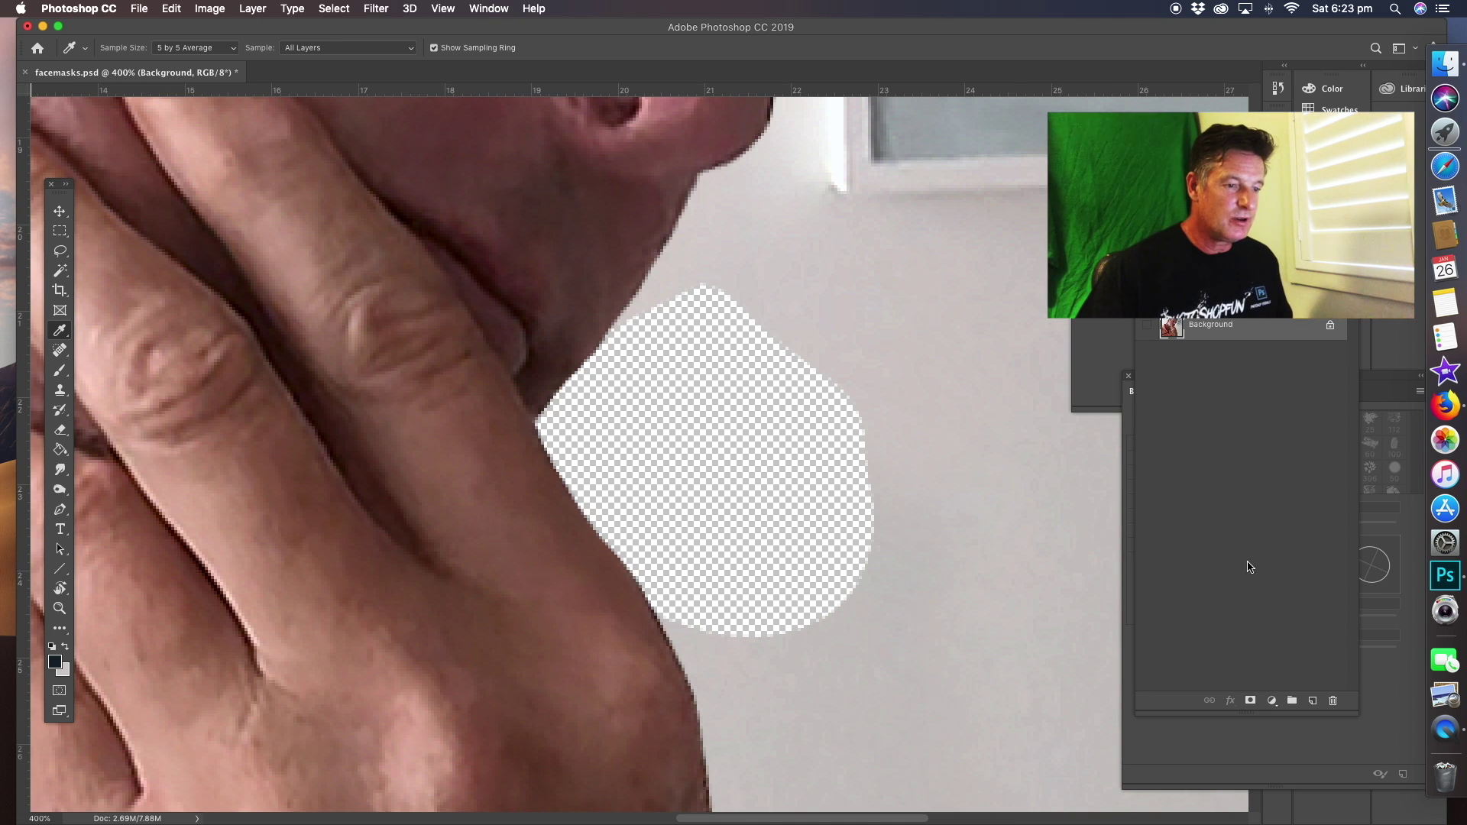
left_click(1313, 701)
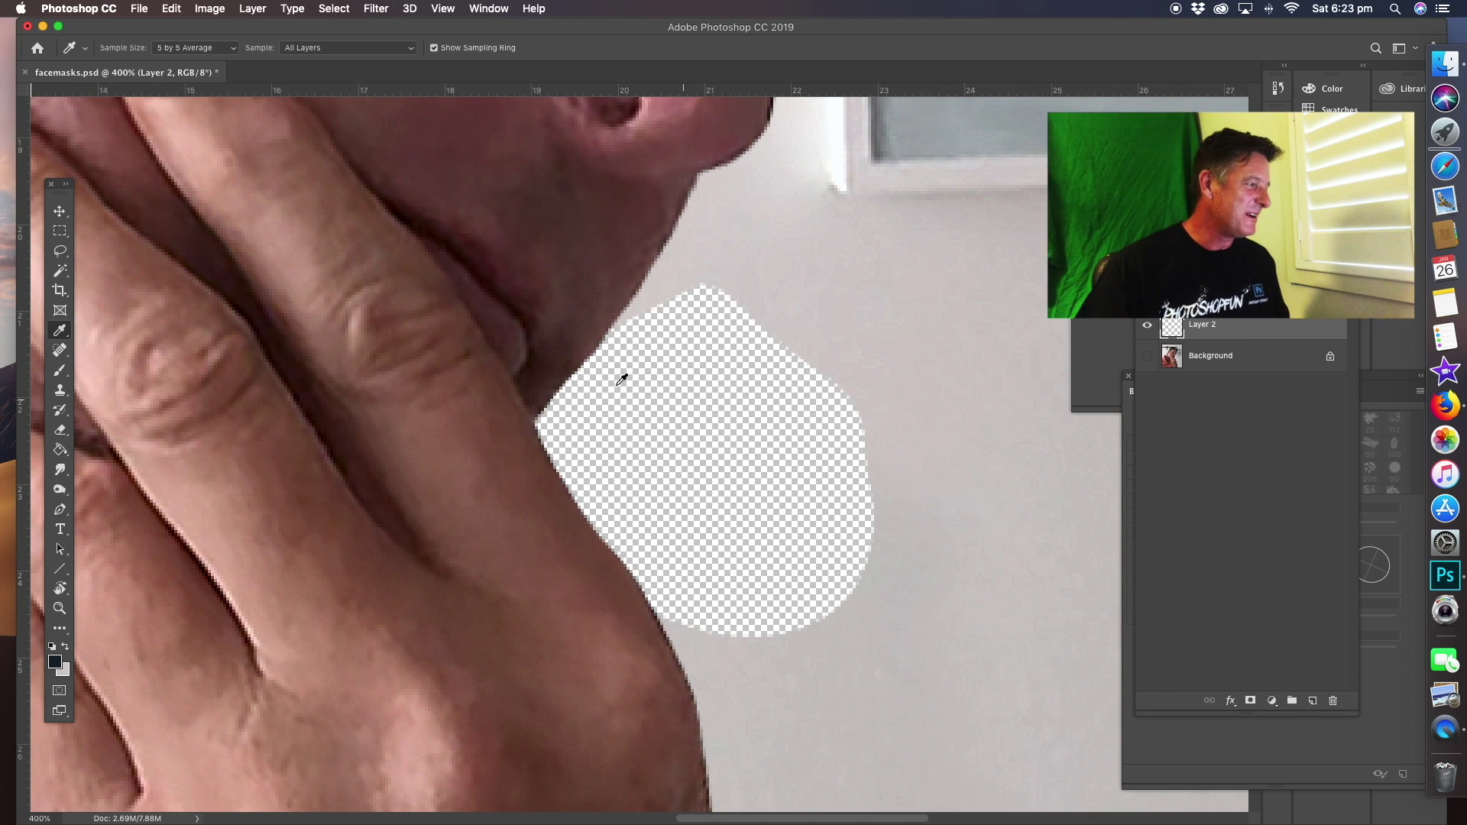
left_click(60, 450)
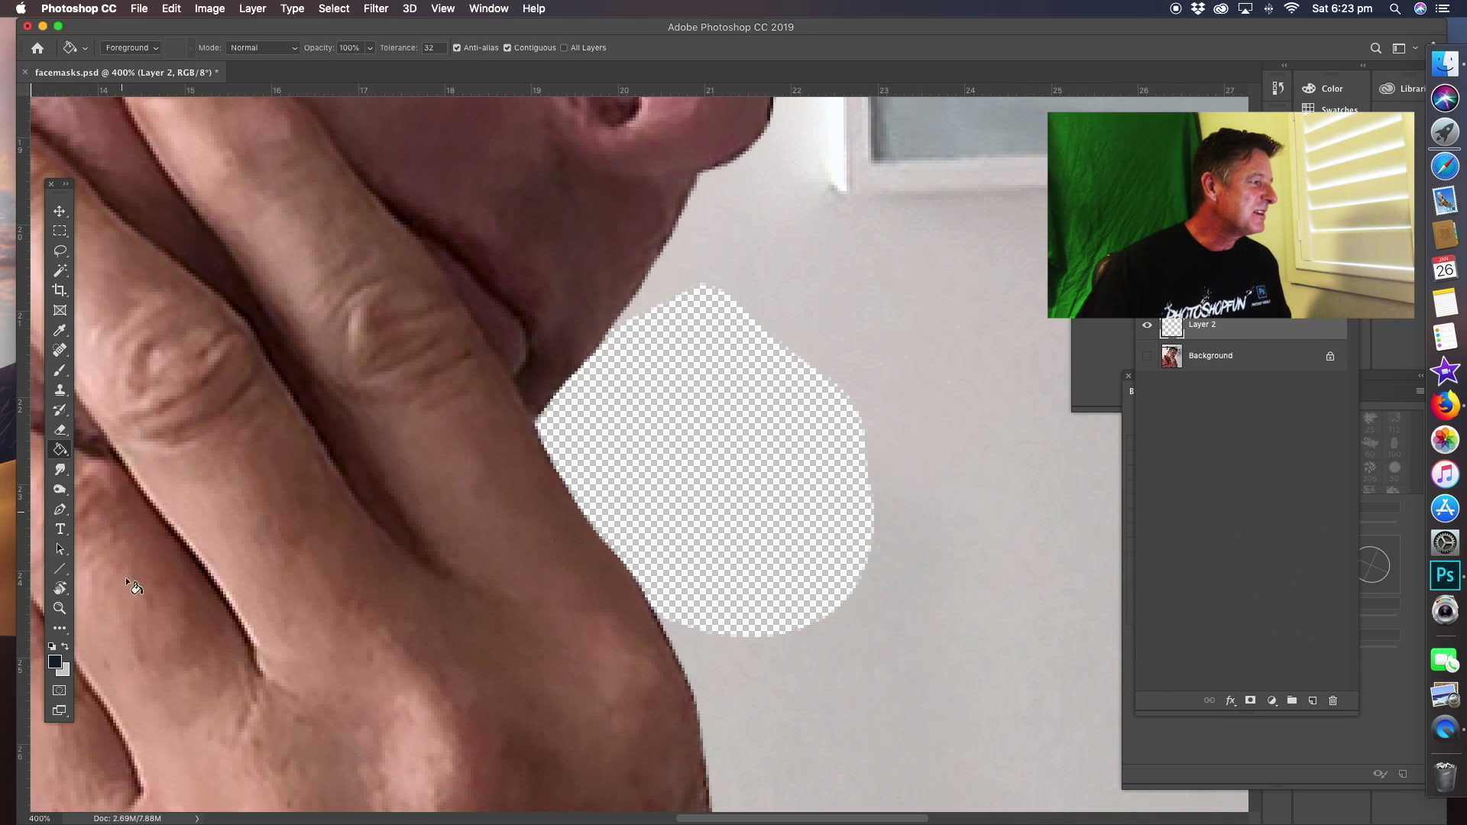
left_click(64, 649)
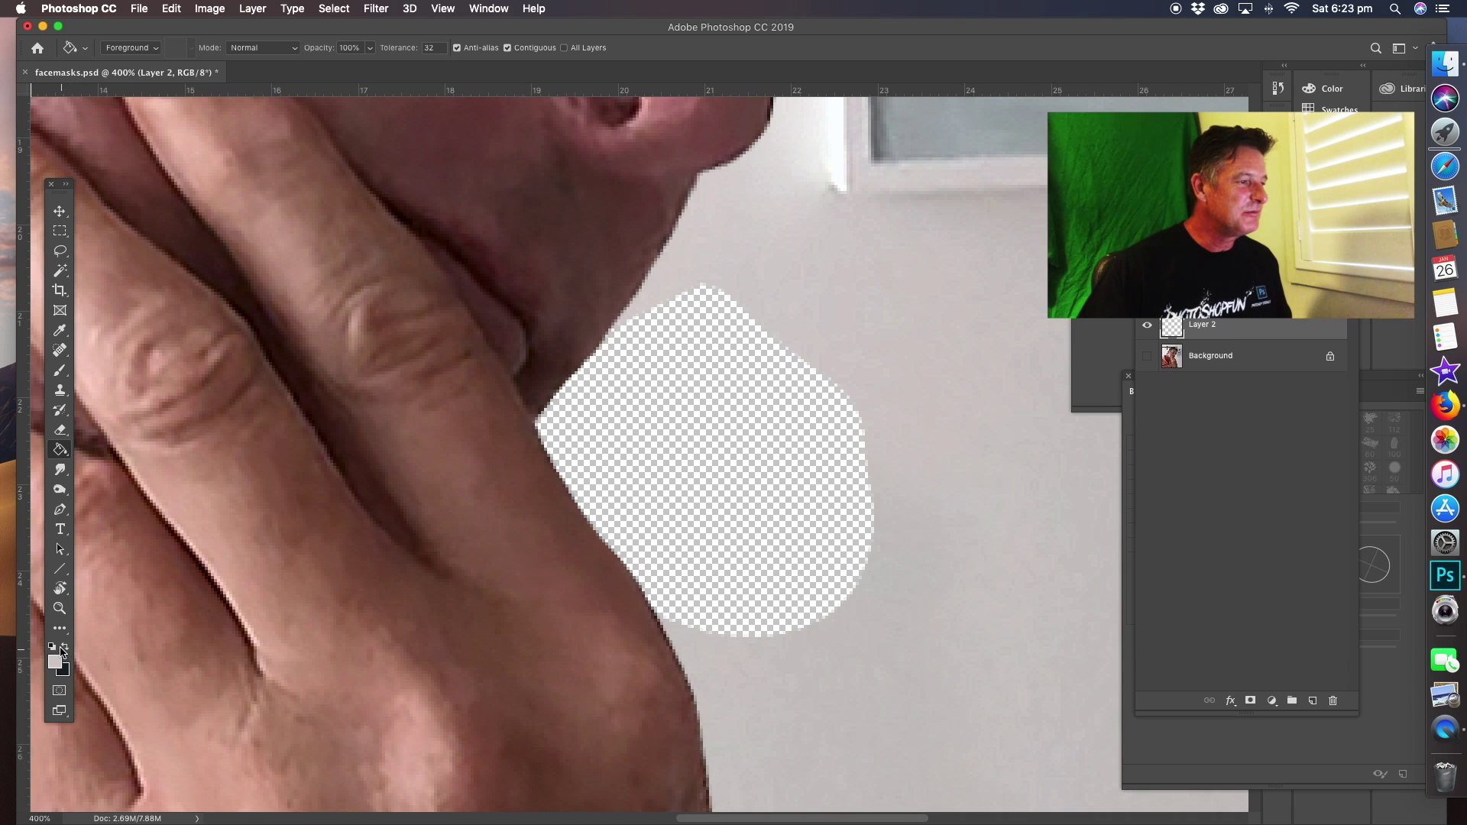
left_click(732, 487)
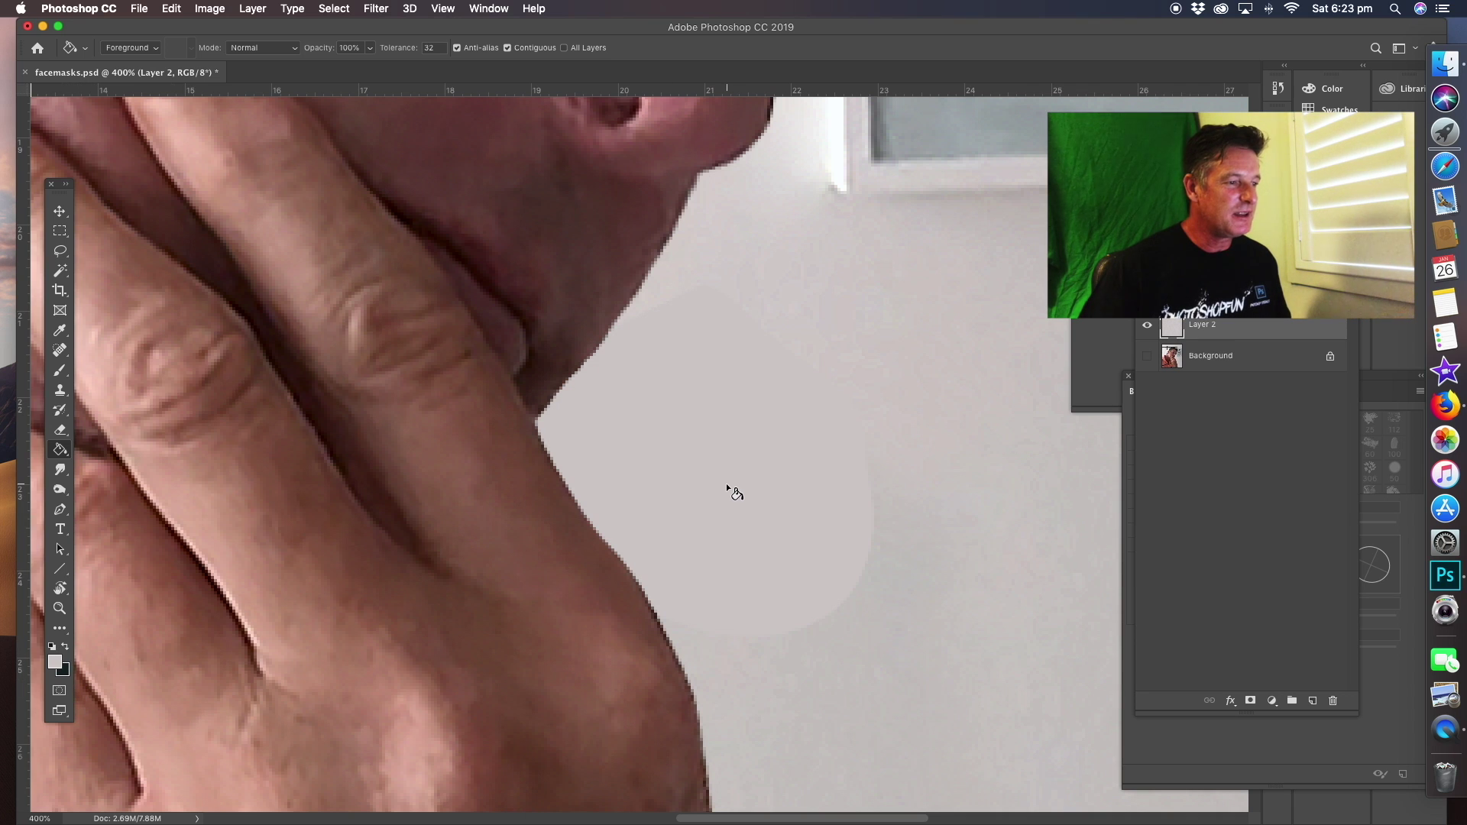
left_click(58, 608)
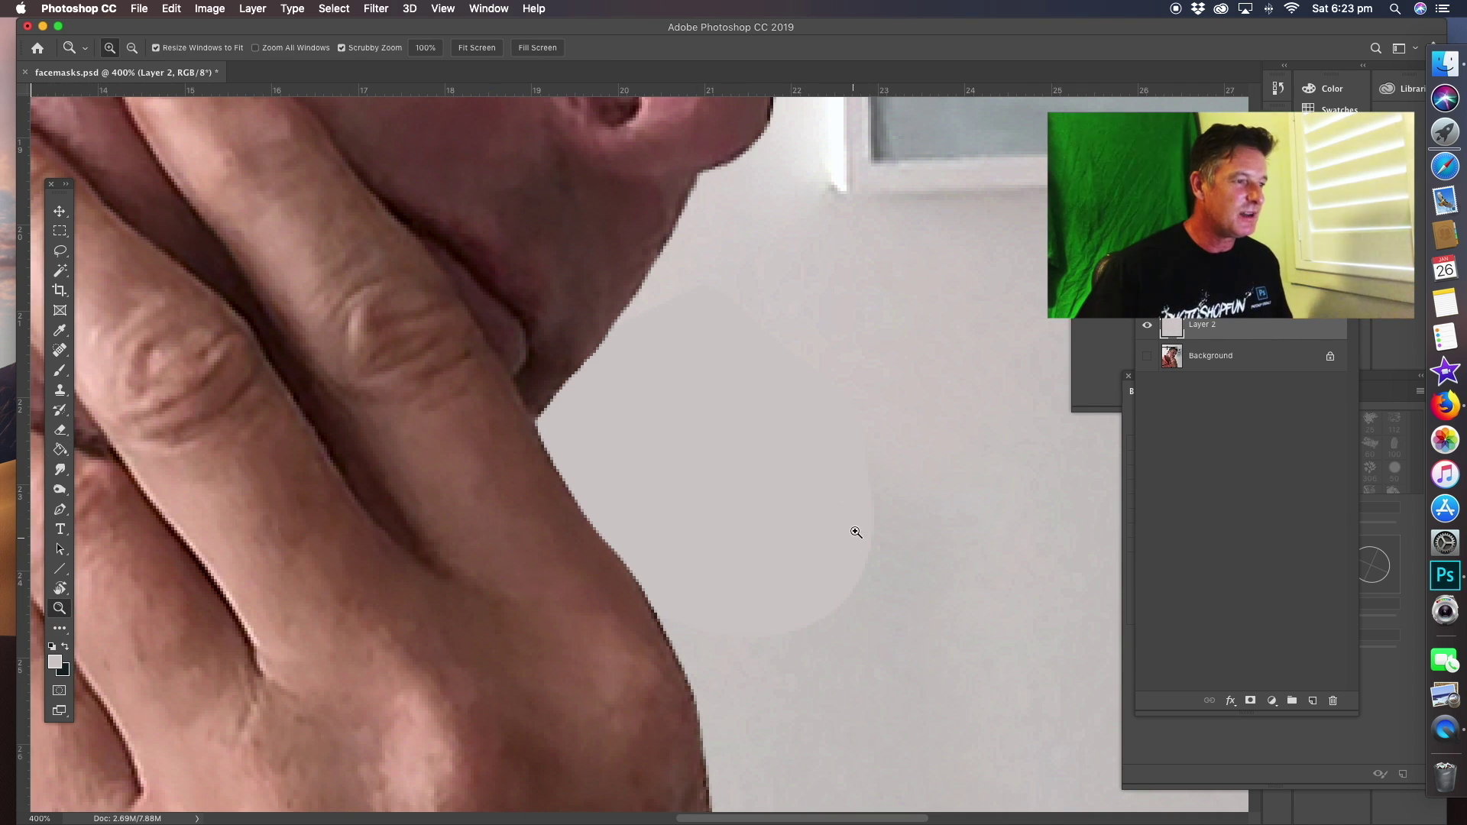
left_click(877, 515, "alt")
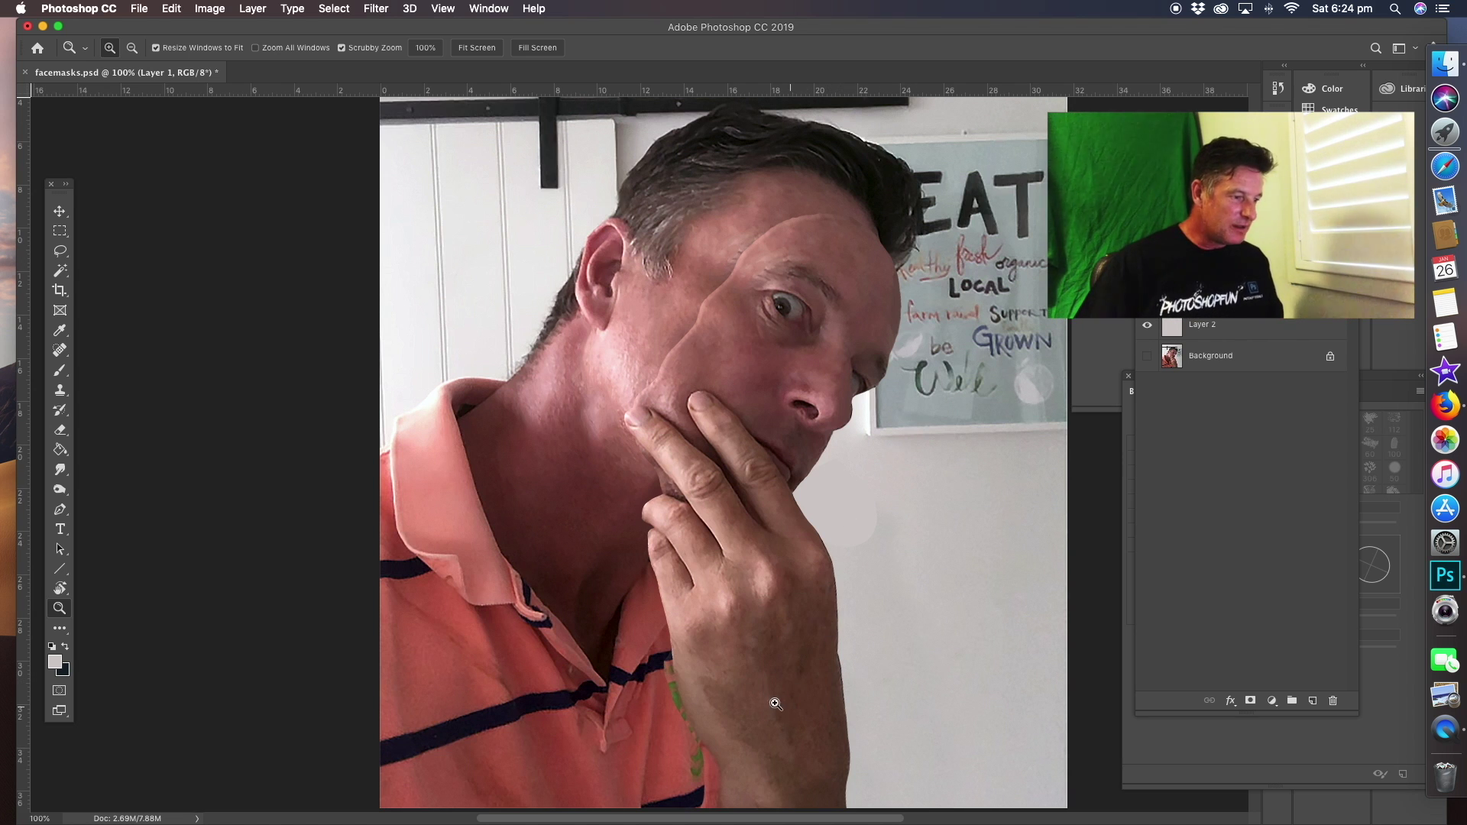
Zoom in and rotate the view to erase the green marks along the hand's edge.
left_click(736, 736)
left_click(711, 755)
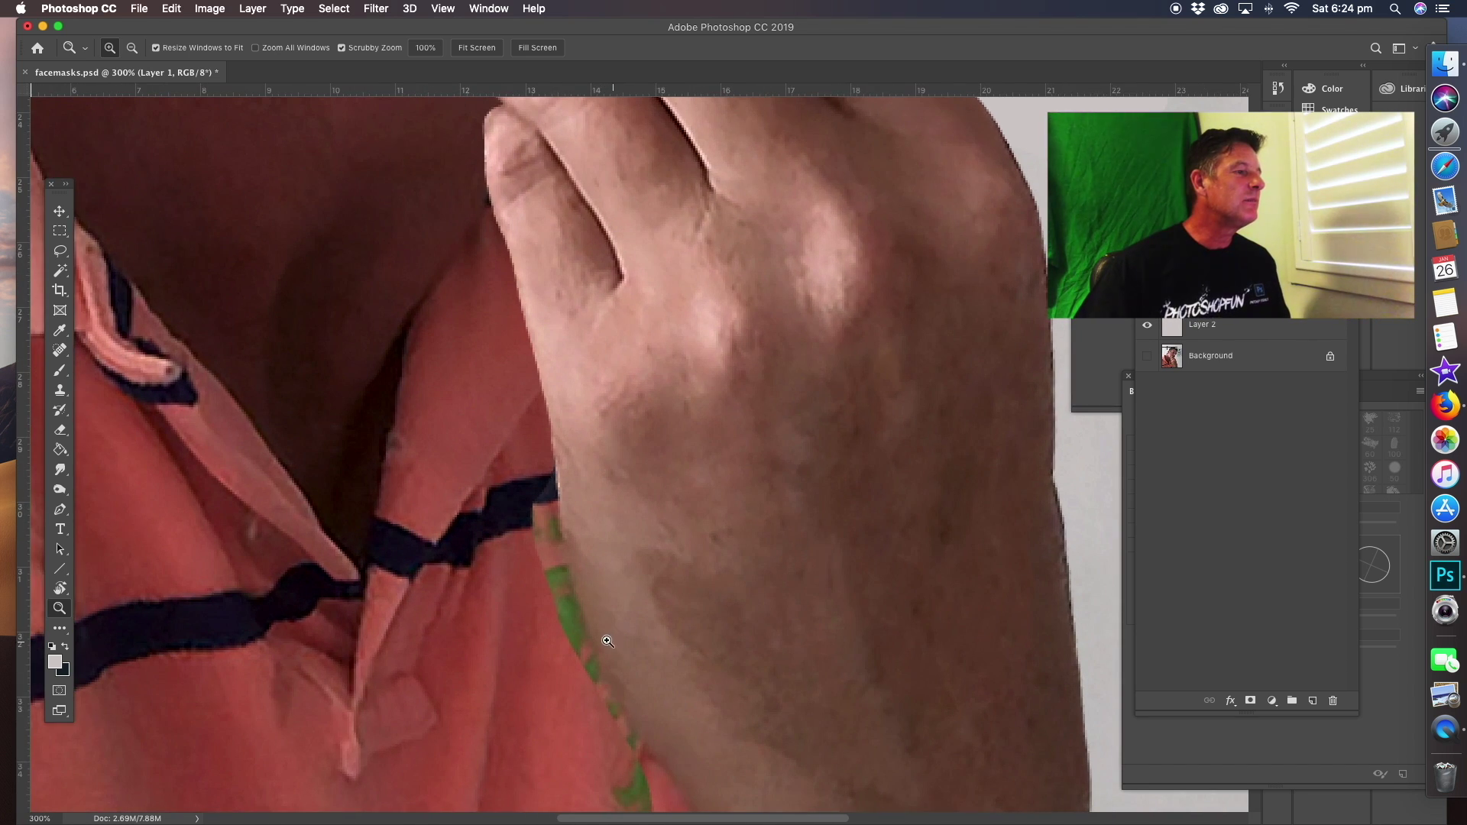
scroll(607, 641, "down", 4)
scroll(607, 641, "right", 1)
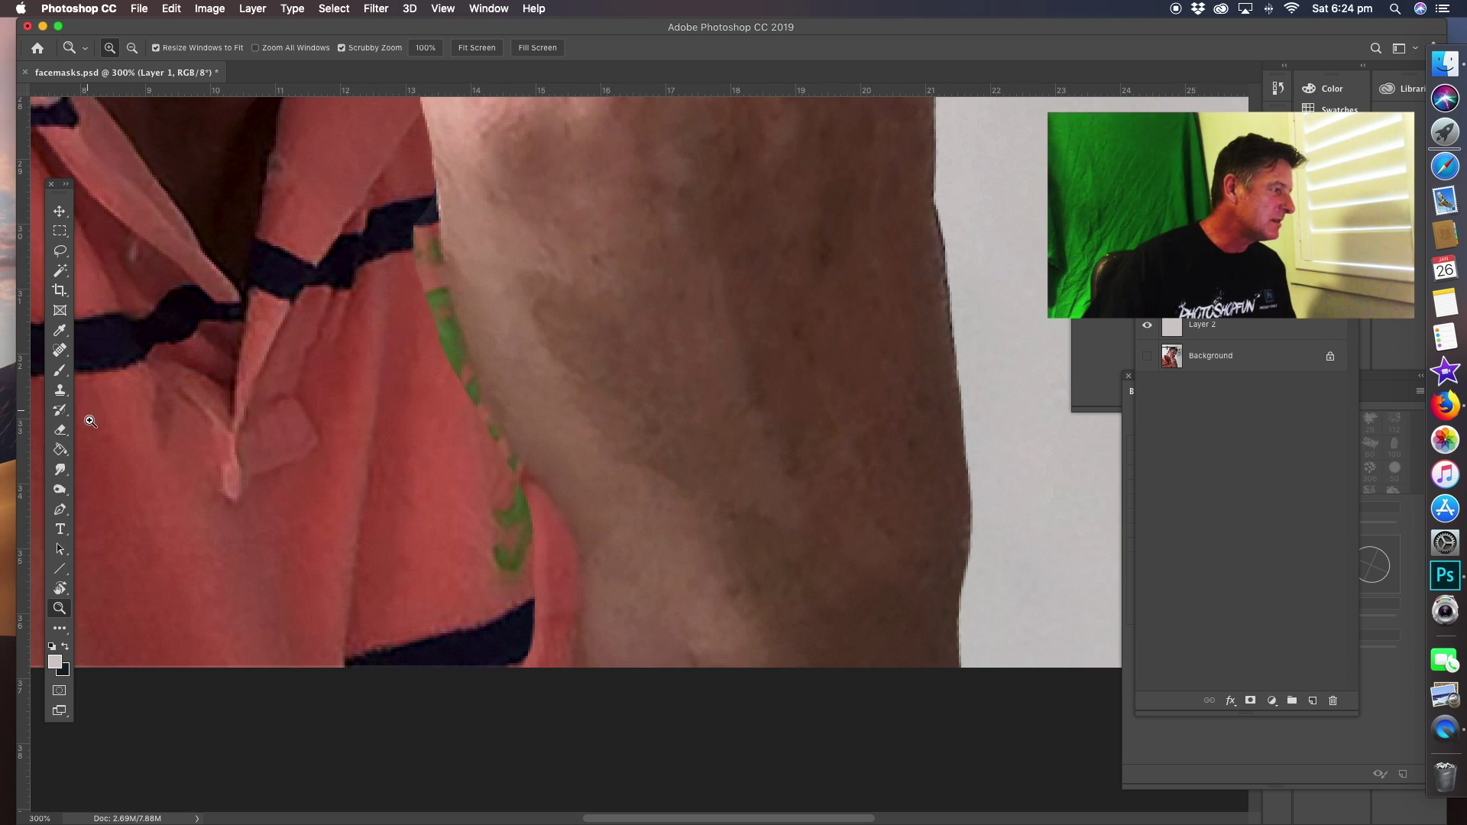
left_click(61, 431)
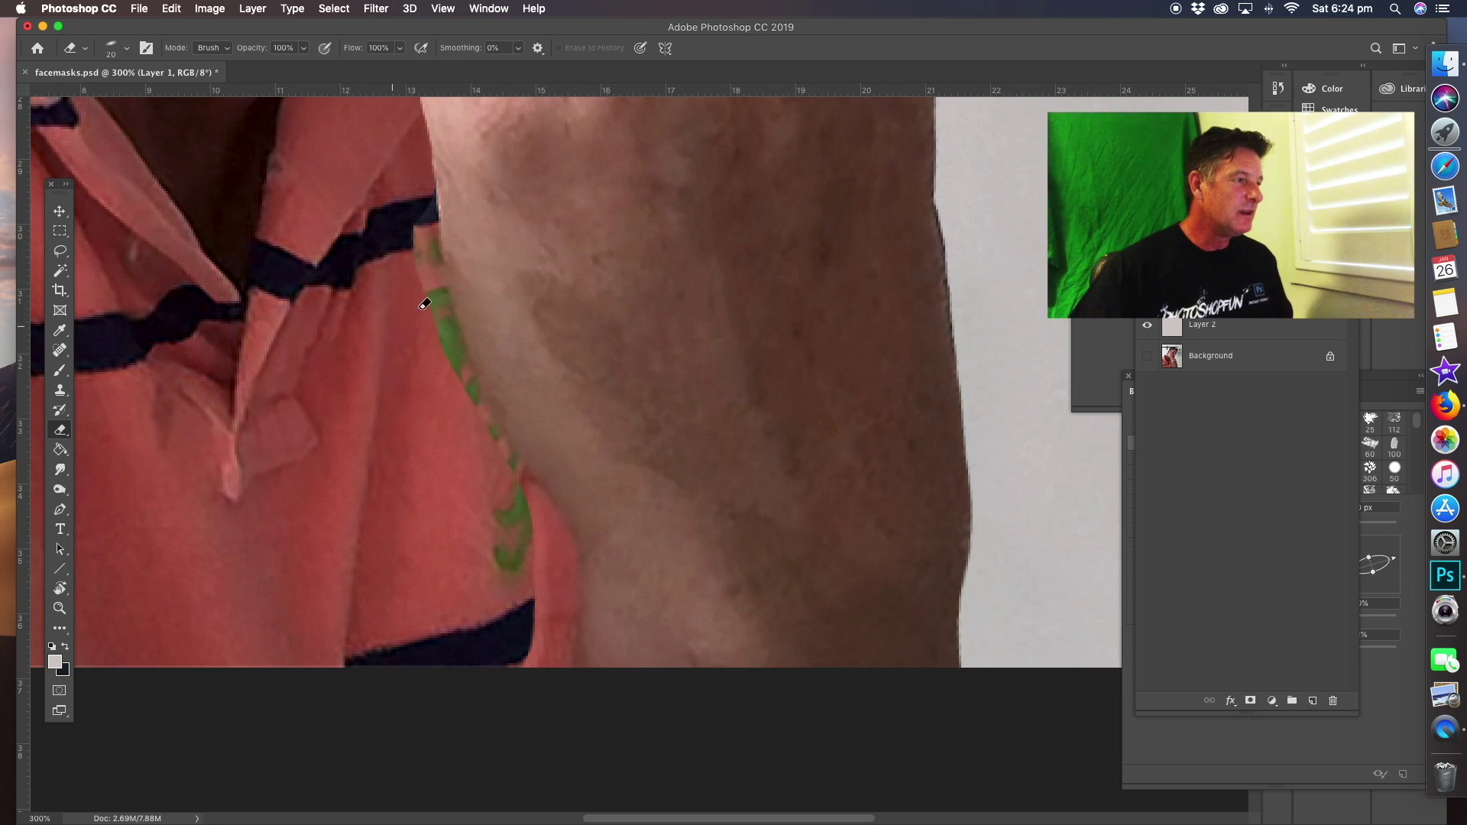
key("r")
mouse_move(611, 237)
left_mouse_down()
mouse_move(750, 263)
mouse_move(777, 328)
mouse_move(665, 298)
left_mouse_up()
key("e")
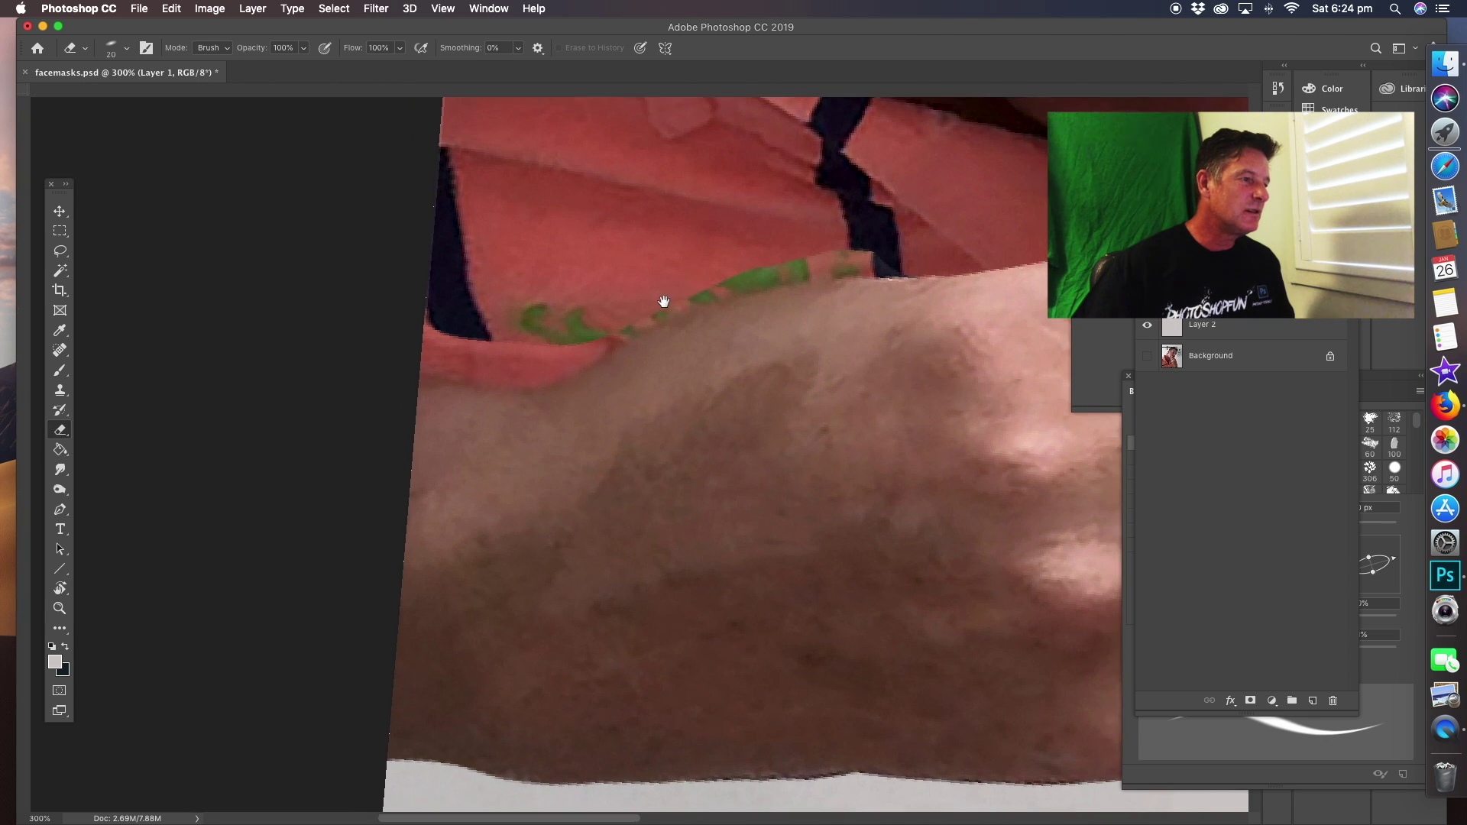
mouse_move(594, 346)
left_mouse_down()
mouse_move(834, 274)
mouse_move(644, 301)
mouse_move(882, 279)
mouse_move(729, 298)
mouse_move(549, 353)
mouse_move(660, 319)
mouse_move(506, 399)
mouse_move(401, 403)
mouse_move(535, 378)
mouse_move(425, 369)
mouse_move(484, 289)
left_mouse_up()
left_click_drag(484, 364, 517, 374)
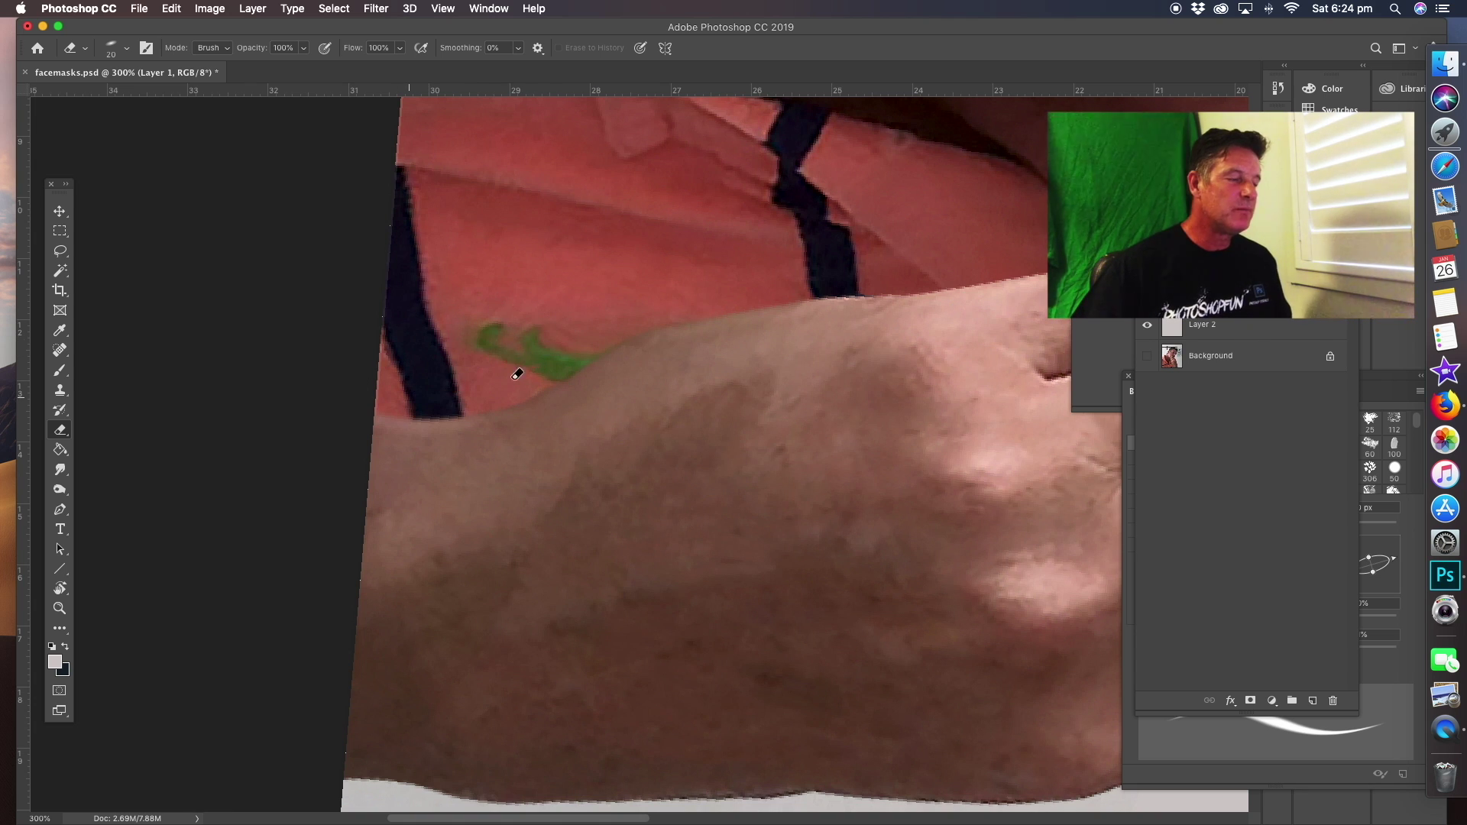
Zoom back out to the whole photo and straighten the view upright.
left_click(60, 609)
left_click(665, 459, "alt")
left_click(709, 430, "alt")
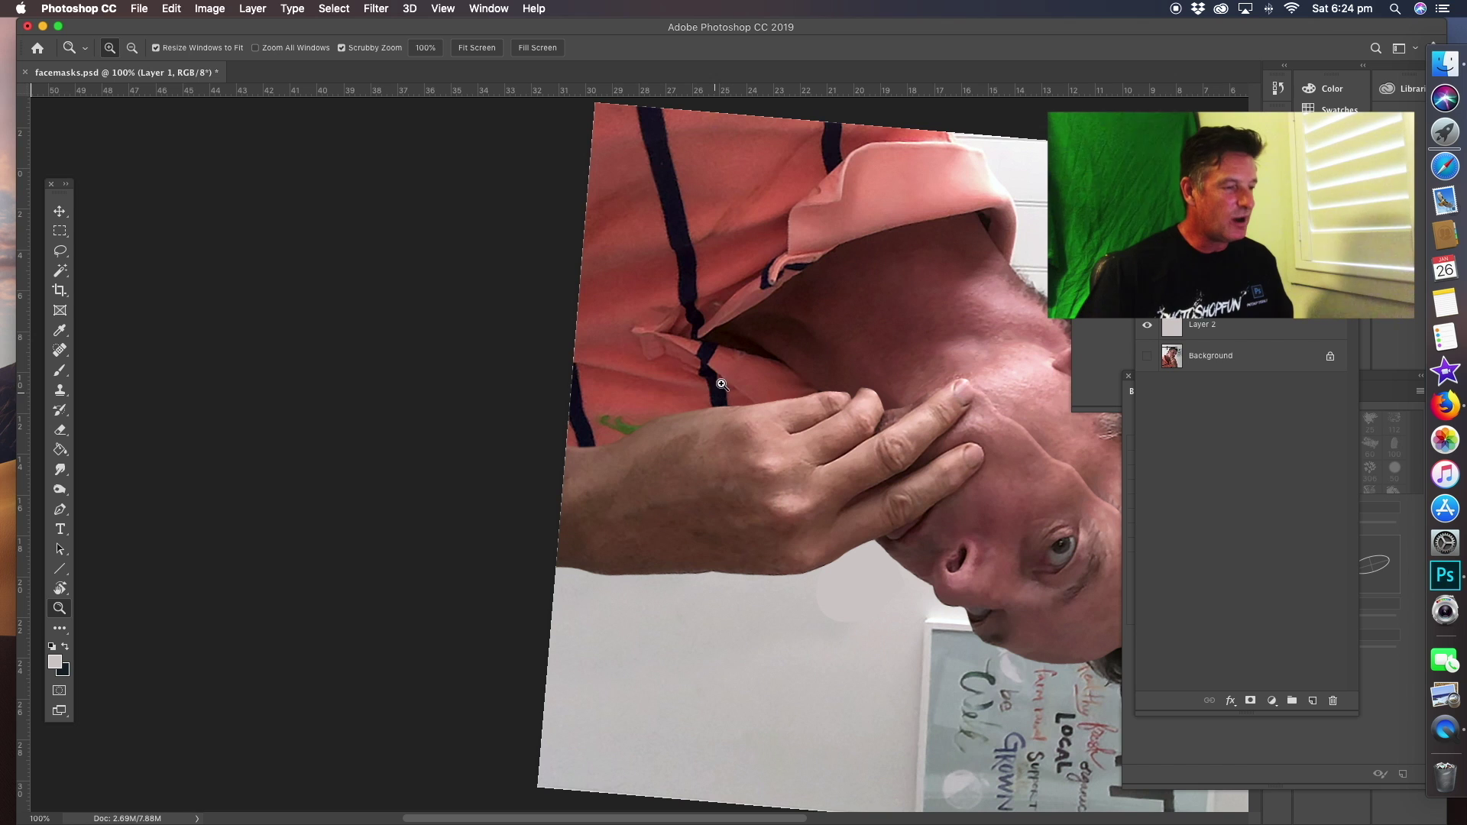
key("r")
left_click_drag(699, 389, 795, 266)
key("z")
left_click_drag(655, 315, 625, 582)
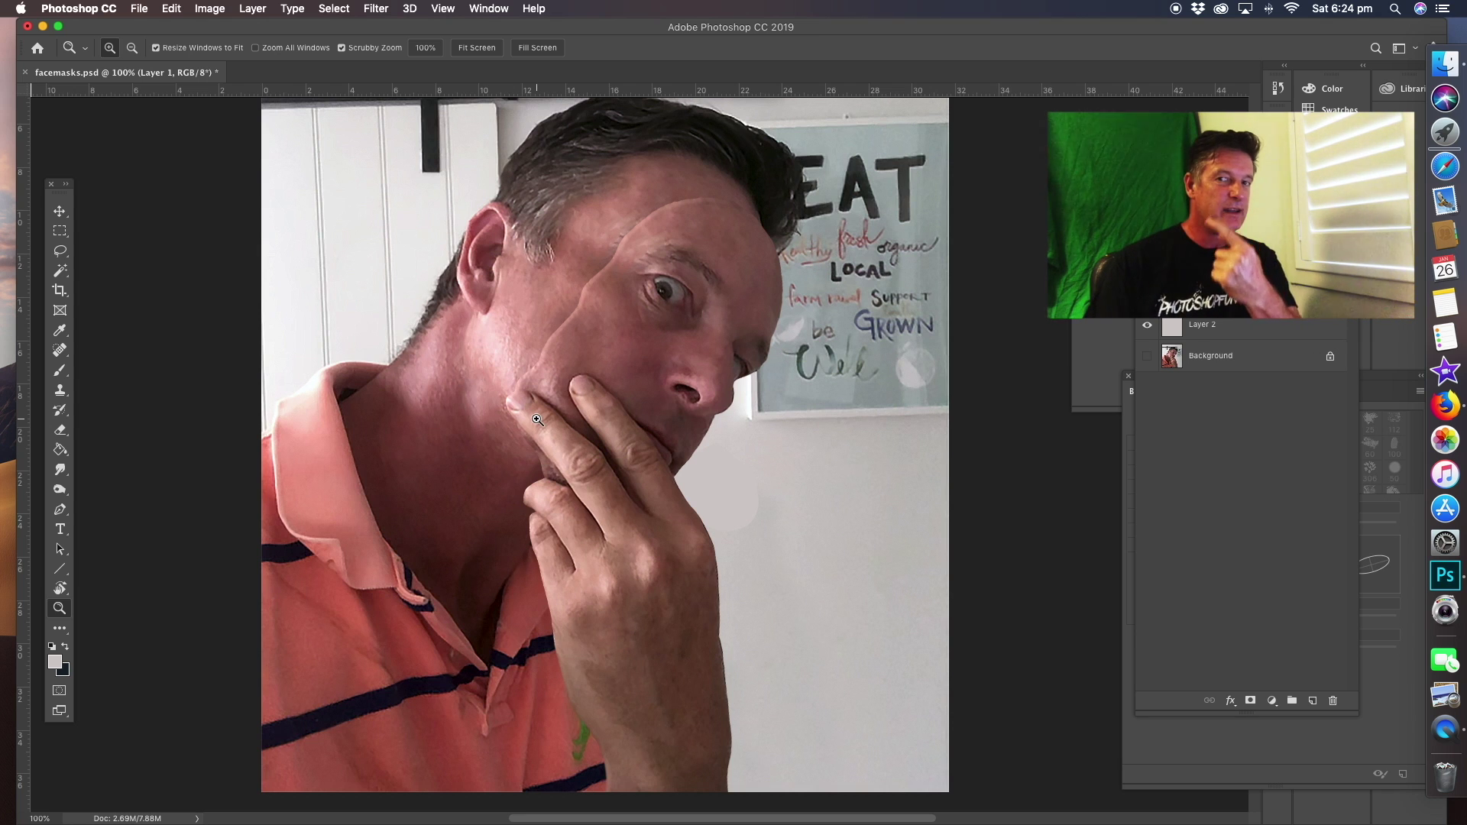
Zoom in close on the eyebrow and mask edge with the Elliptical Marquee ready.
left_click(568, 248)
scroll(609, 288, "up", 3)
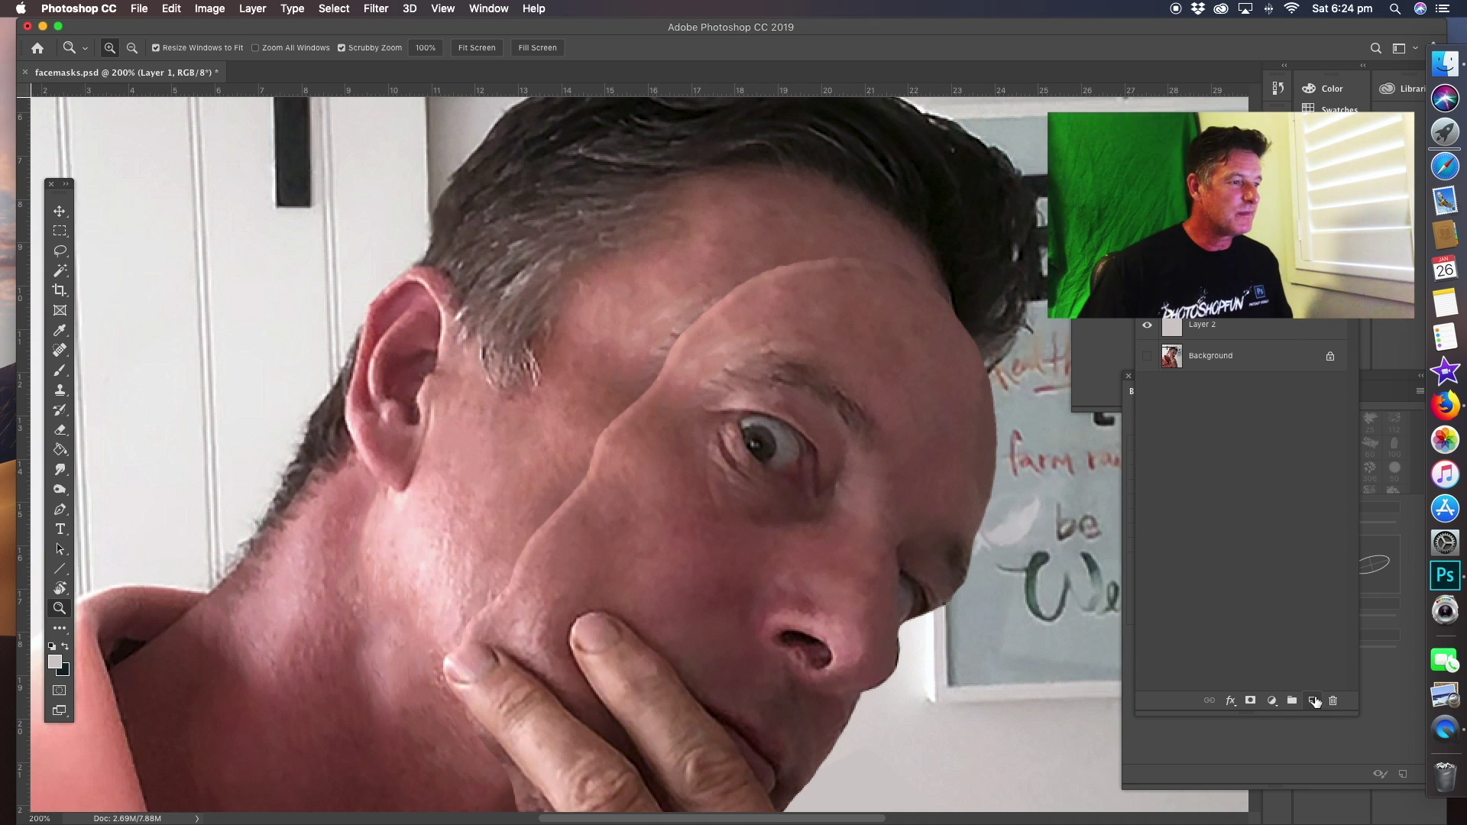
left_click(664, 417)
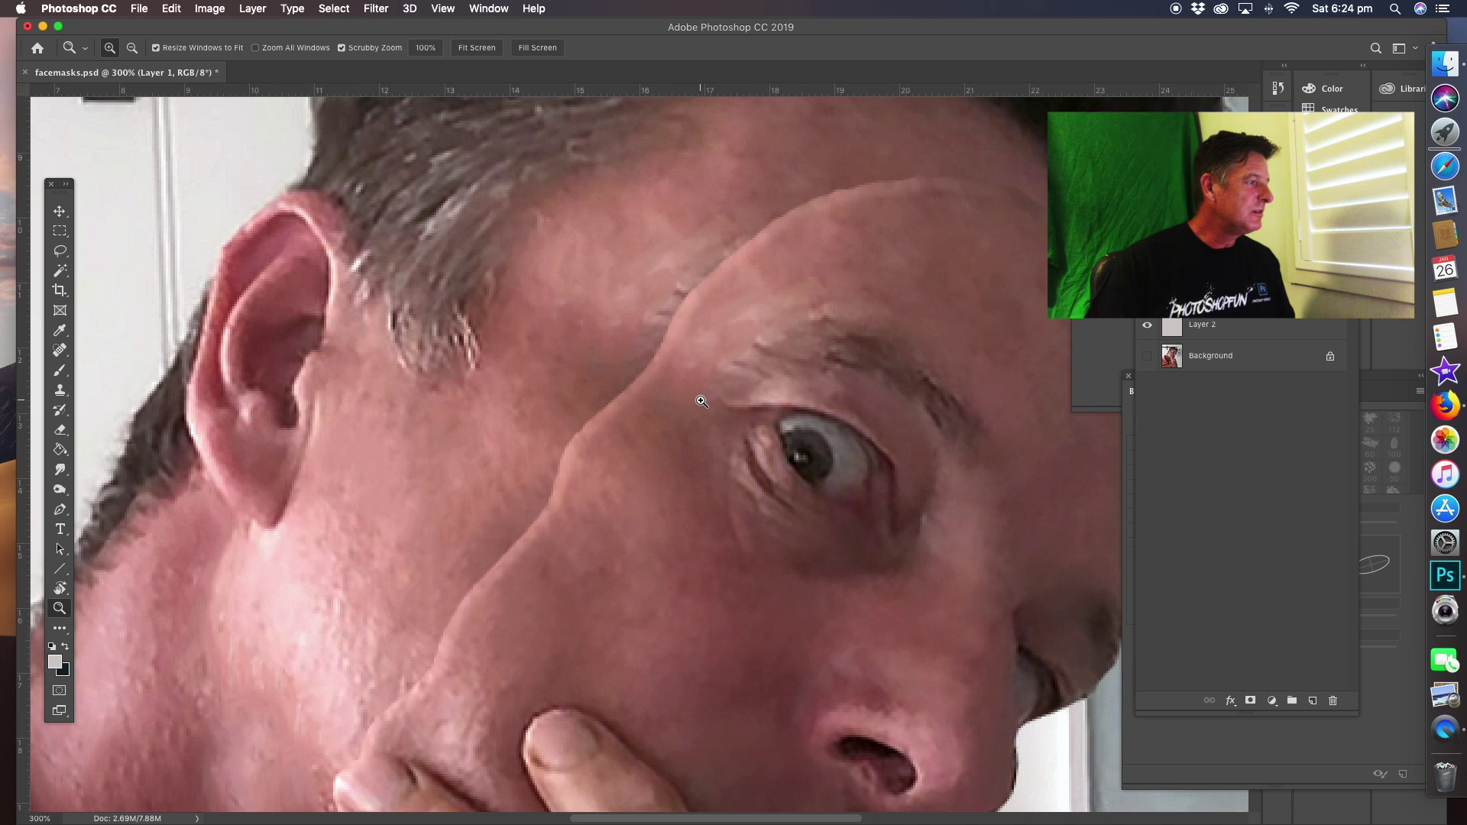
left_click(60, 252)
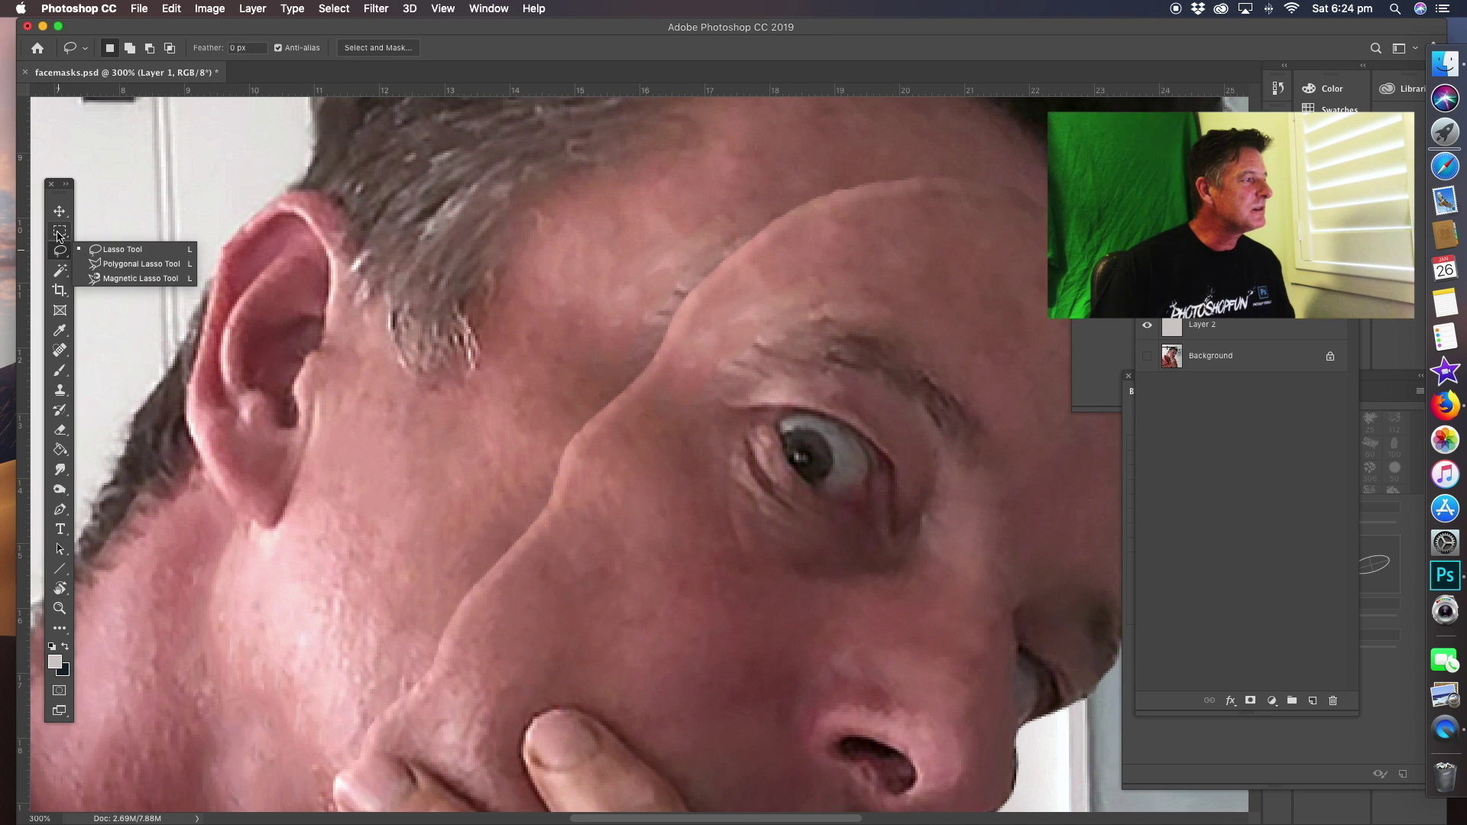
left_click(60, 230)
left_click(59, 231)
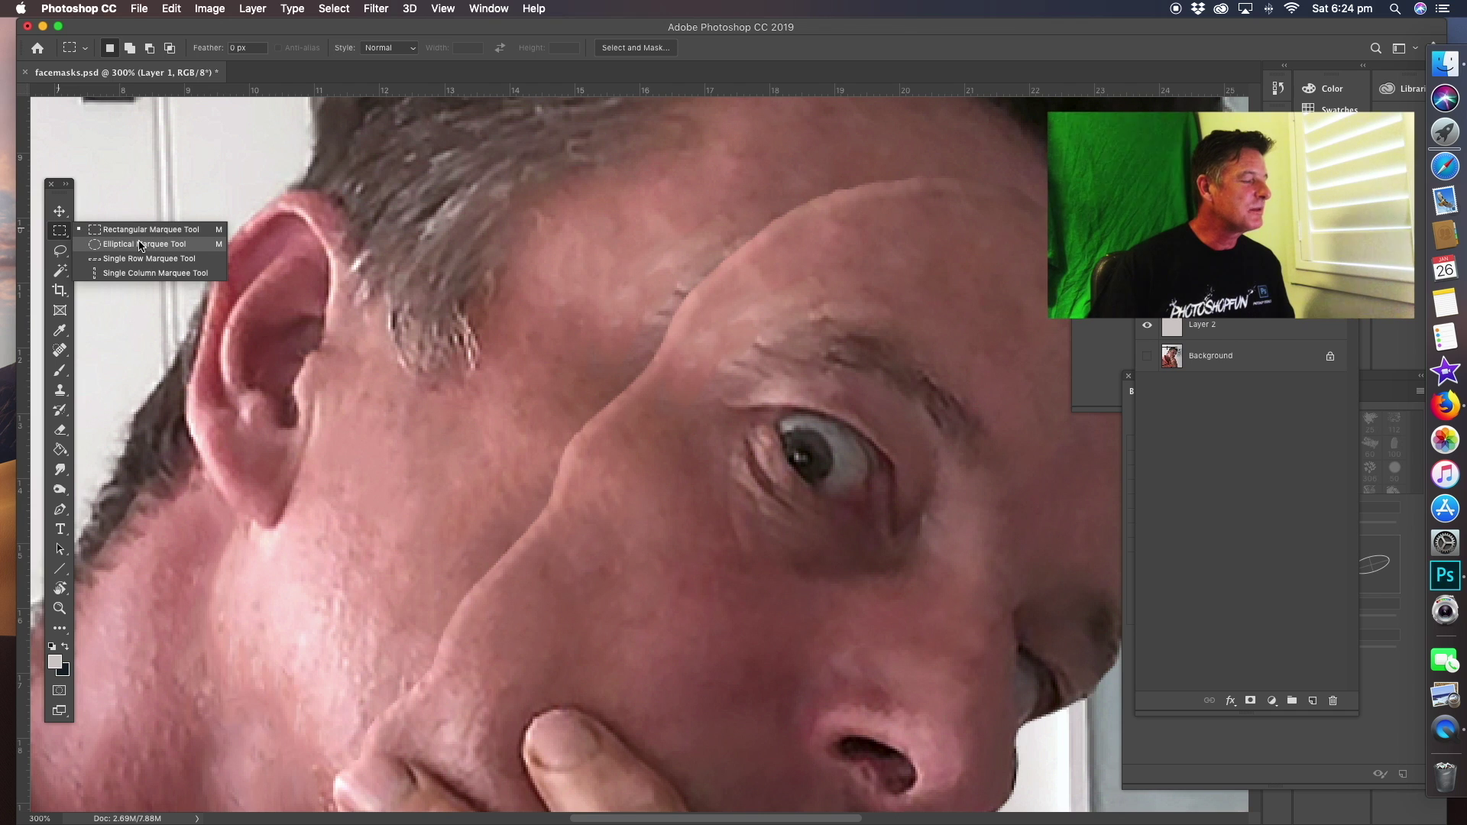
left_click(143, 244)
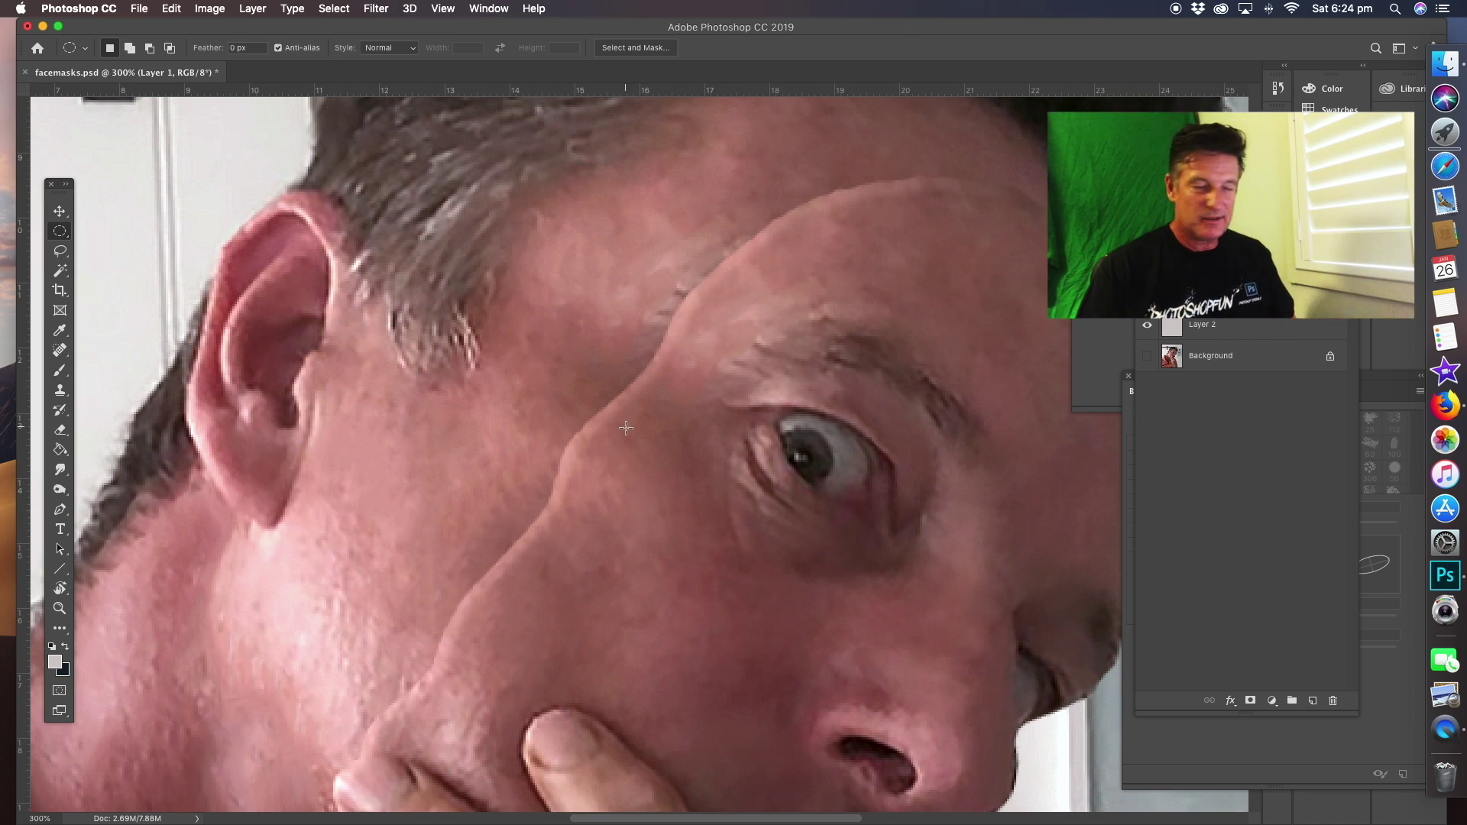
Make a small darker round dot on the mask beside the eye, then zoom out to check.
mouse_move(622, 425)
left_mouse_down()
mouse_move(667, 476)
mouse_move(666, 411)
mouse_move(617, 461)
mouse_move(626, 452)
left_mouse_up()
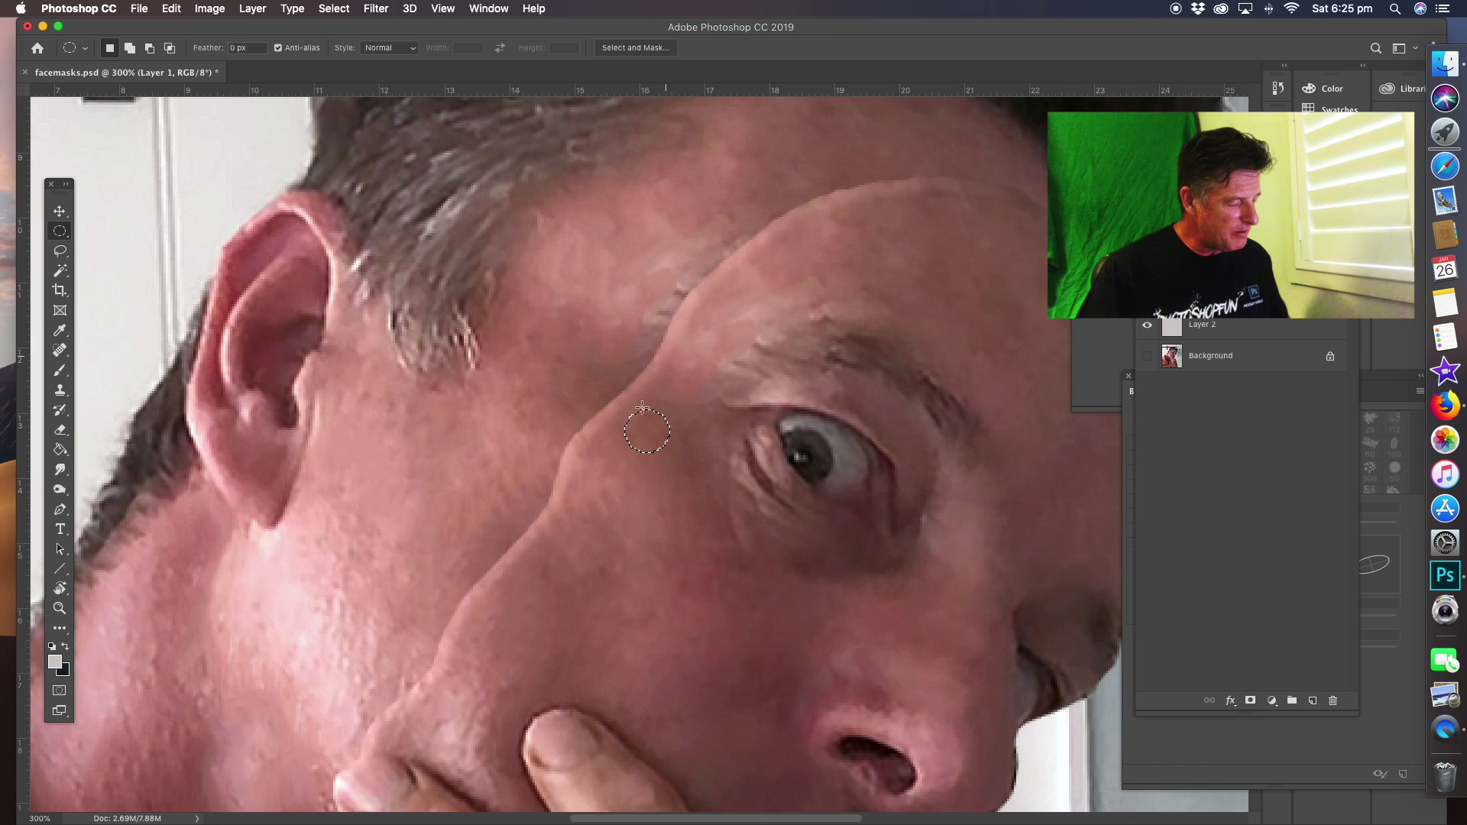
key("Delete")
key("ctrl+d")
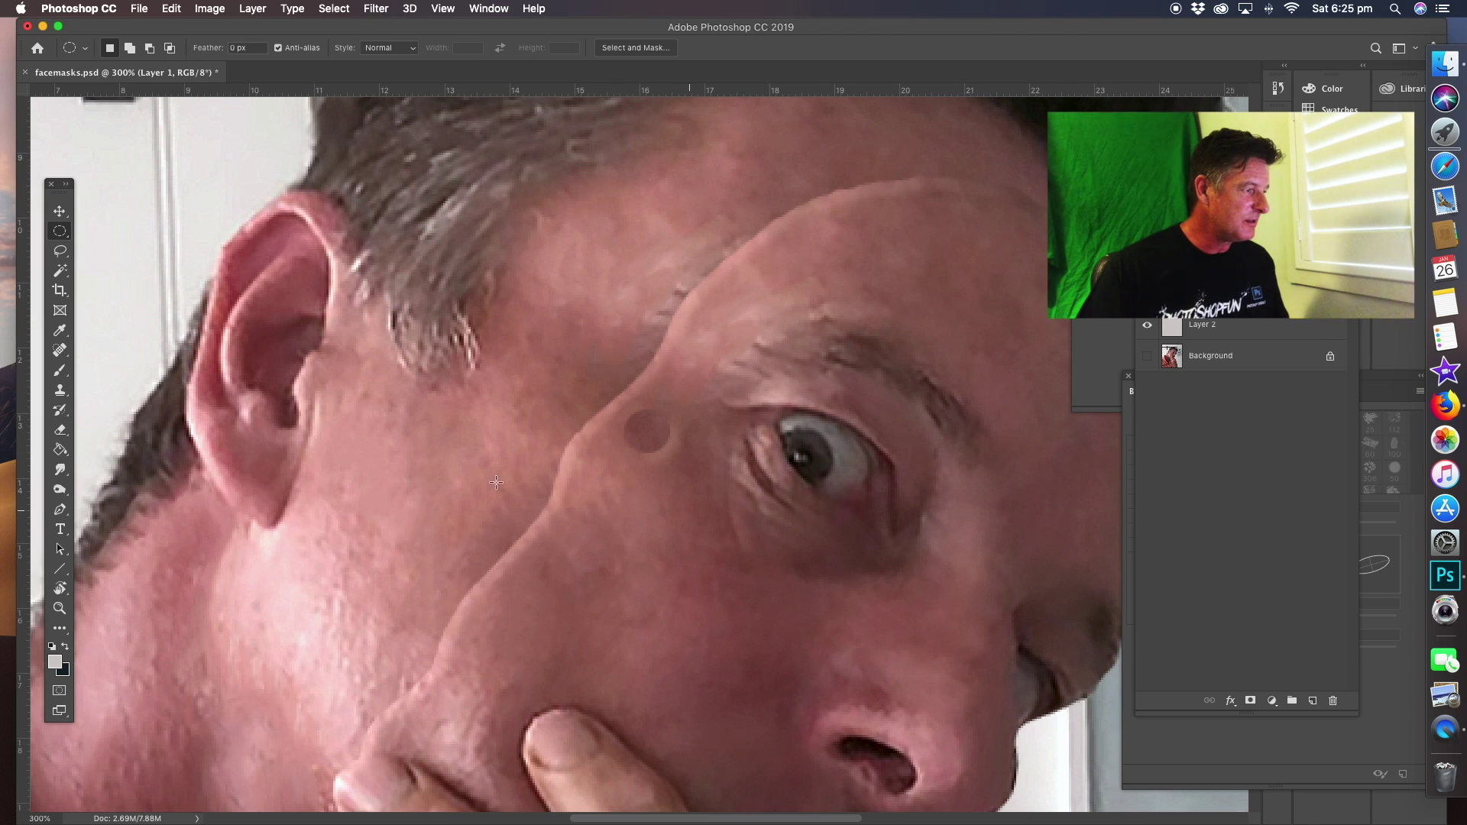
left_click(59, 608)
left_click(699, 501, "alt")
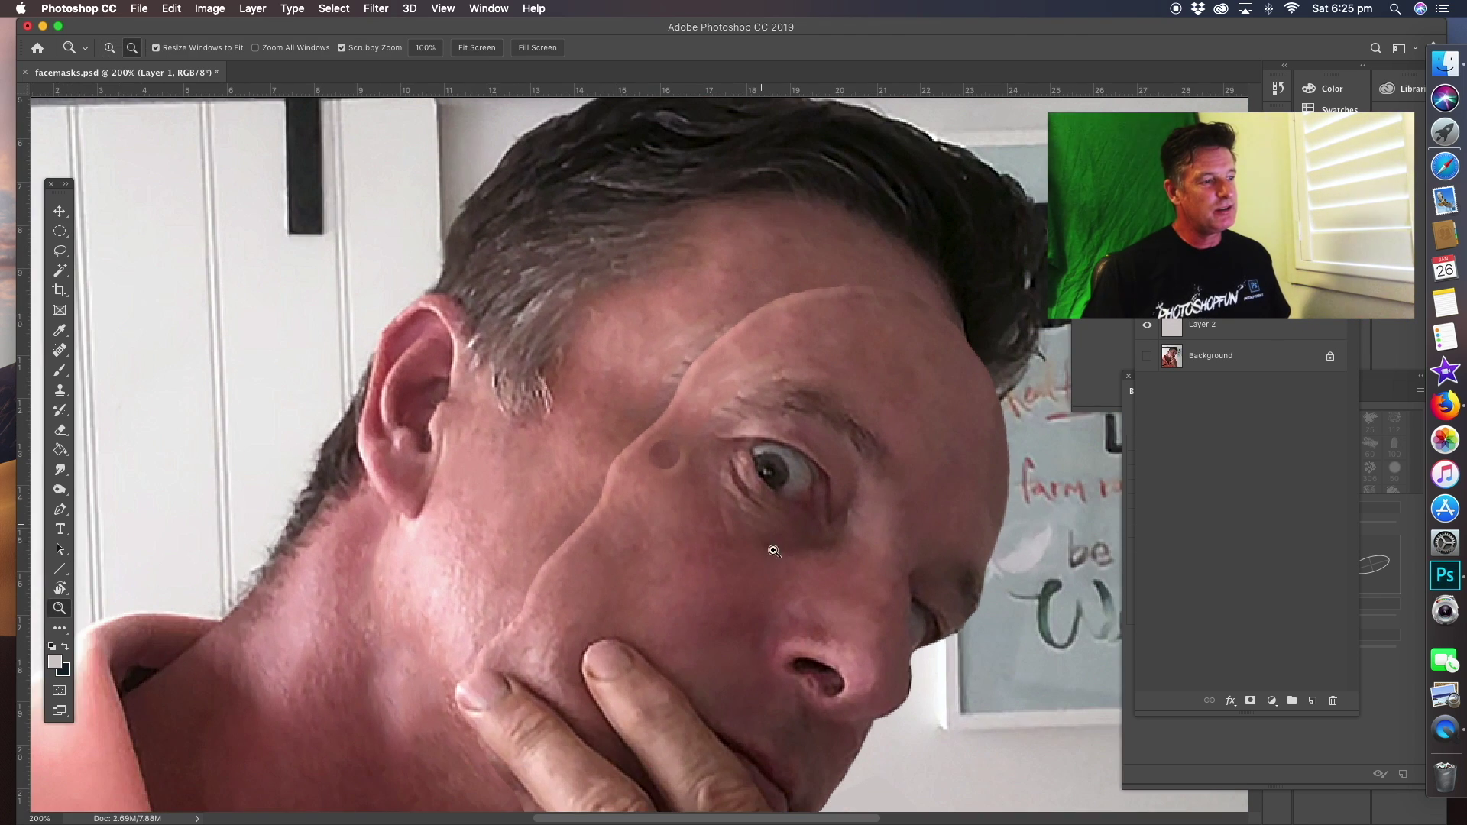
left_click_drag(746, 518, 794, 463)
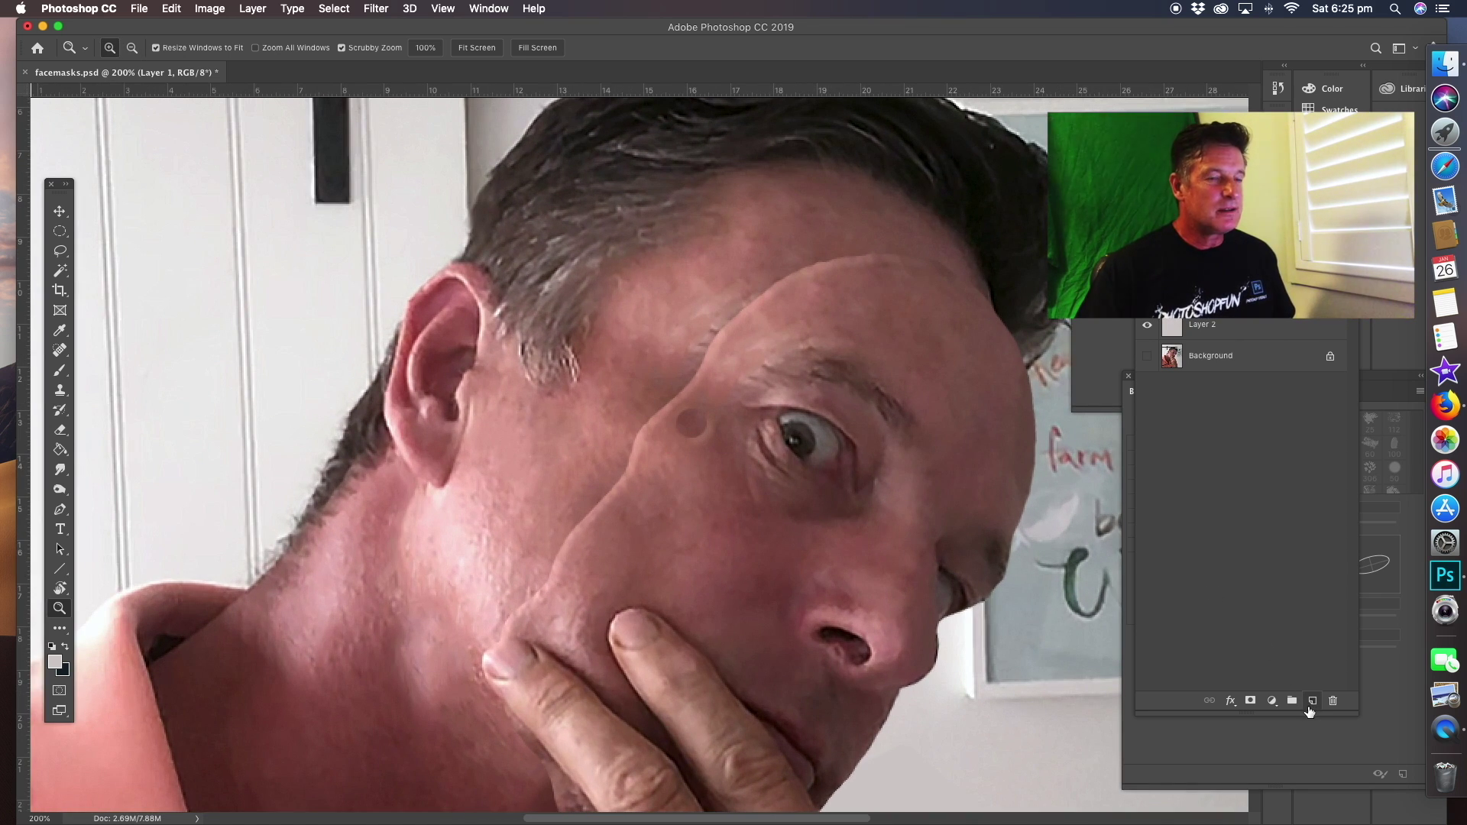
On a new layer, draw a 5 px strap line from above the ear to the mask's dot.
left_click(1309, 701)
key("u")
left_click_drag(502, 290, 683, 416)
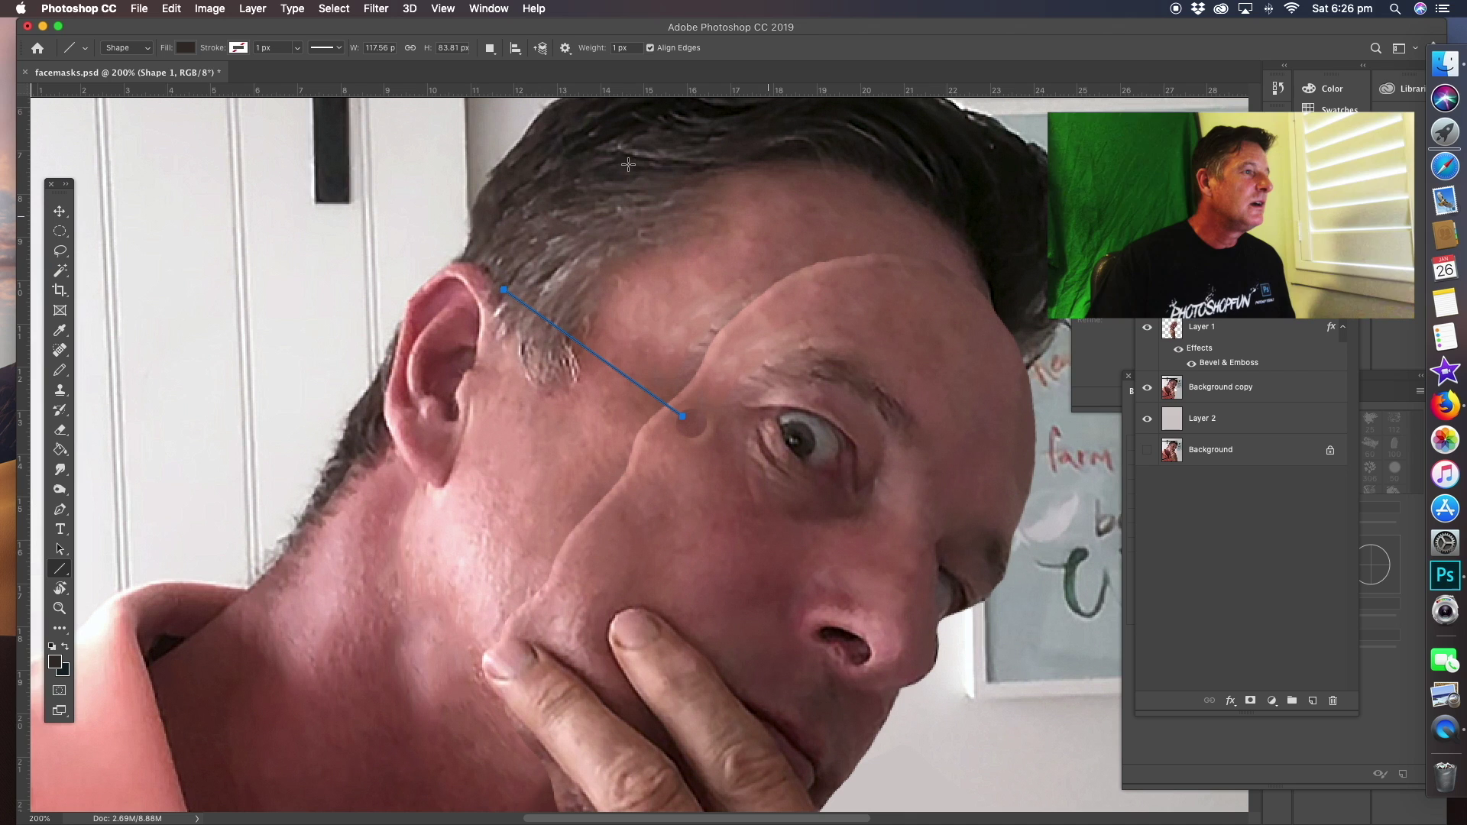
left_click(619, 47)
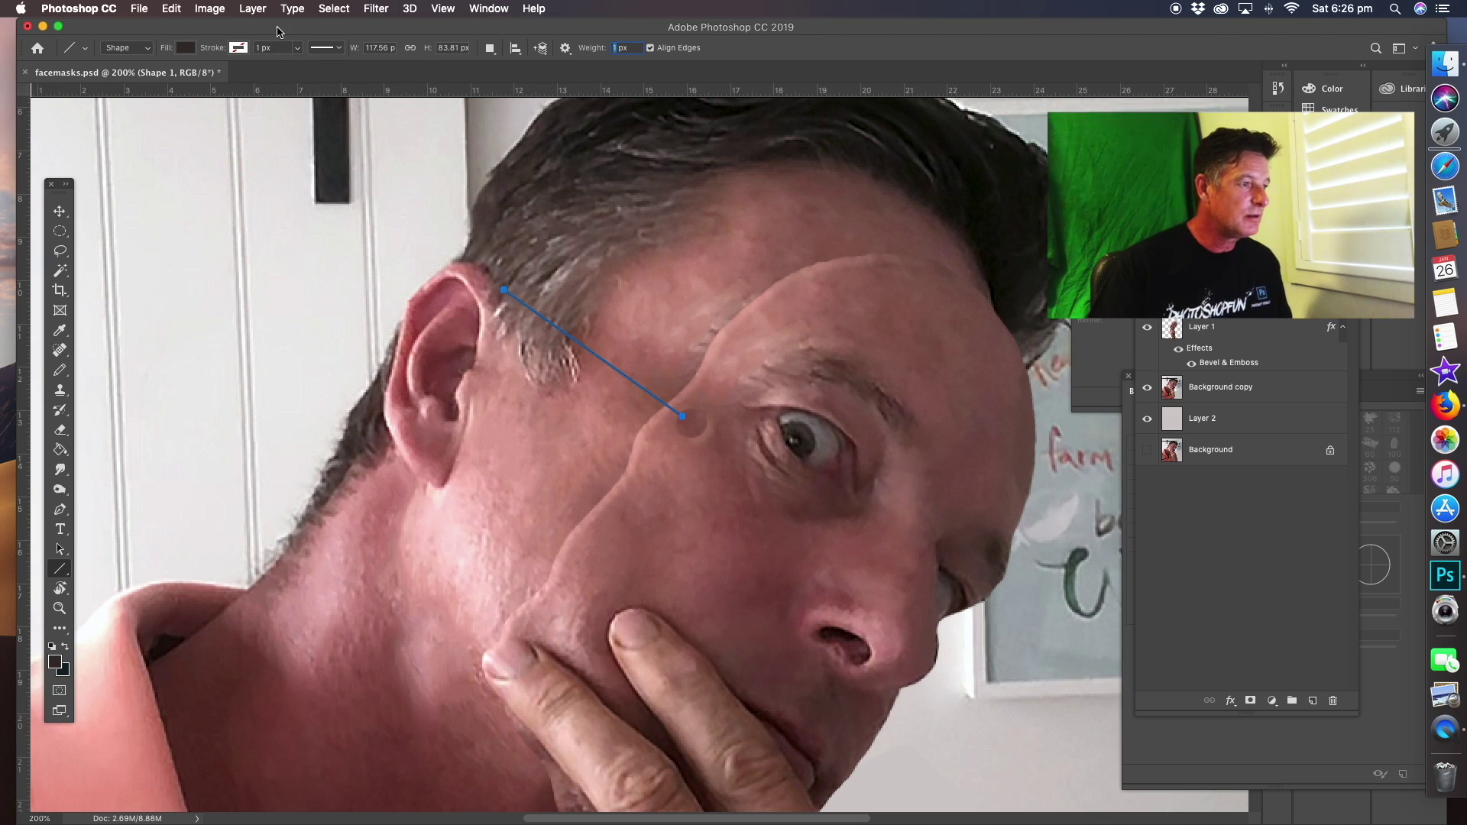
type("5")
left_click(59, 251)
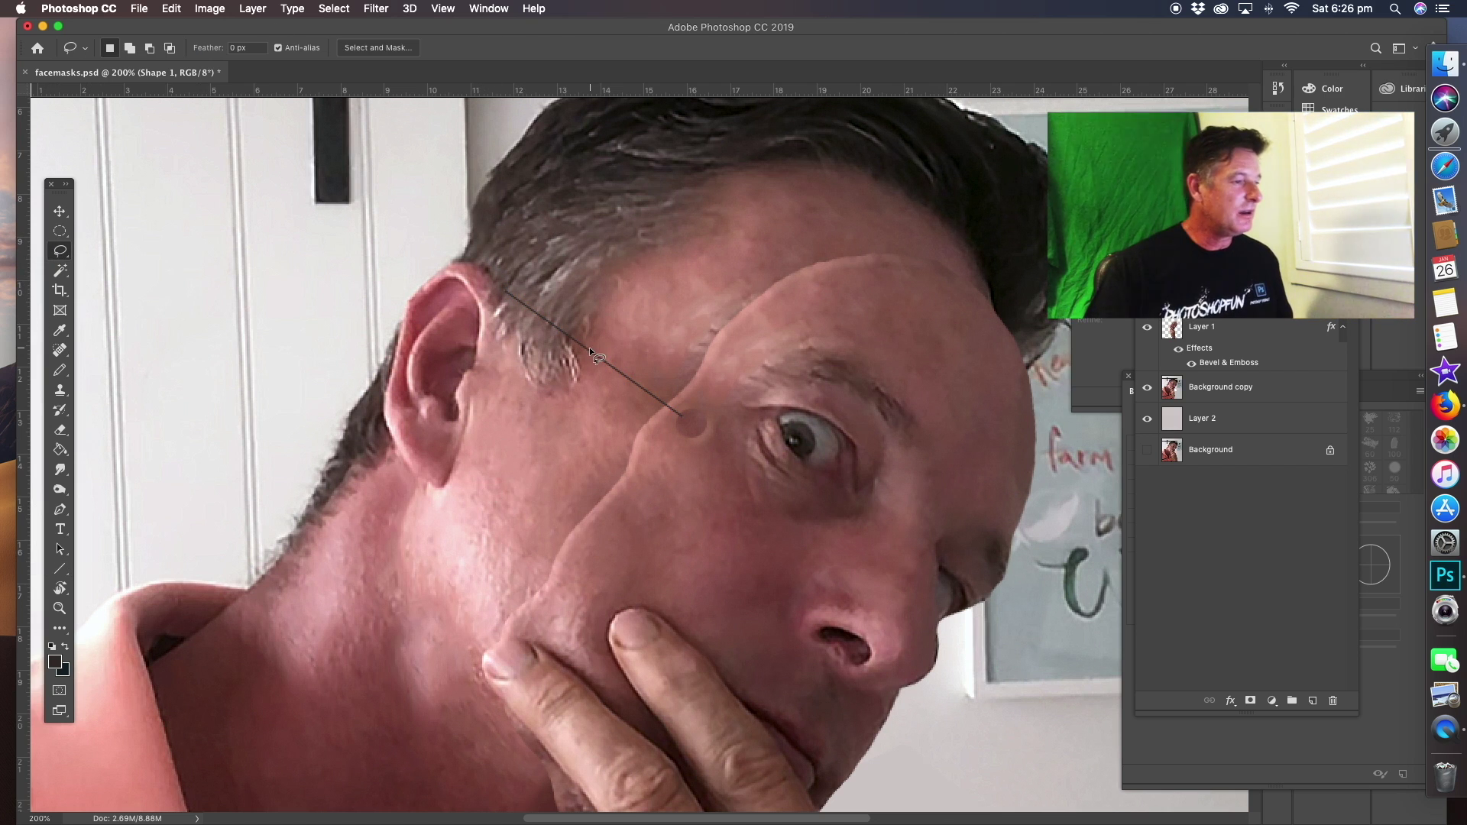
Rotate the view level and zoom on the ear, then apply a Bevel & Emboss style to the strap.
left_click(59, 588)
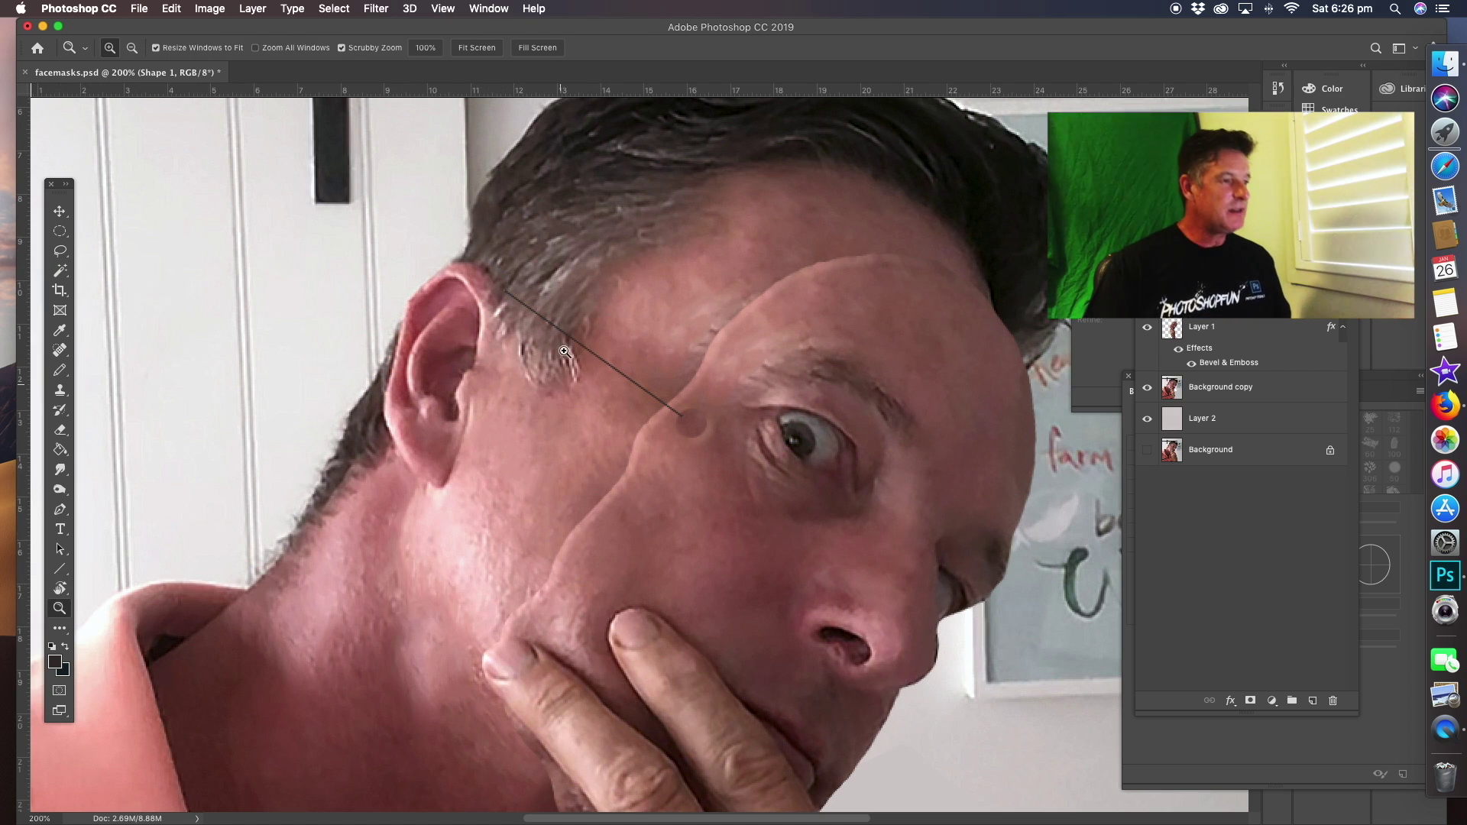
key("r")
left_click_drag(631, 266, 518, 310)
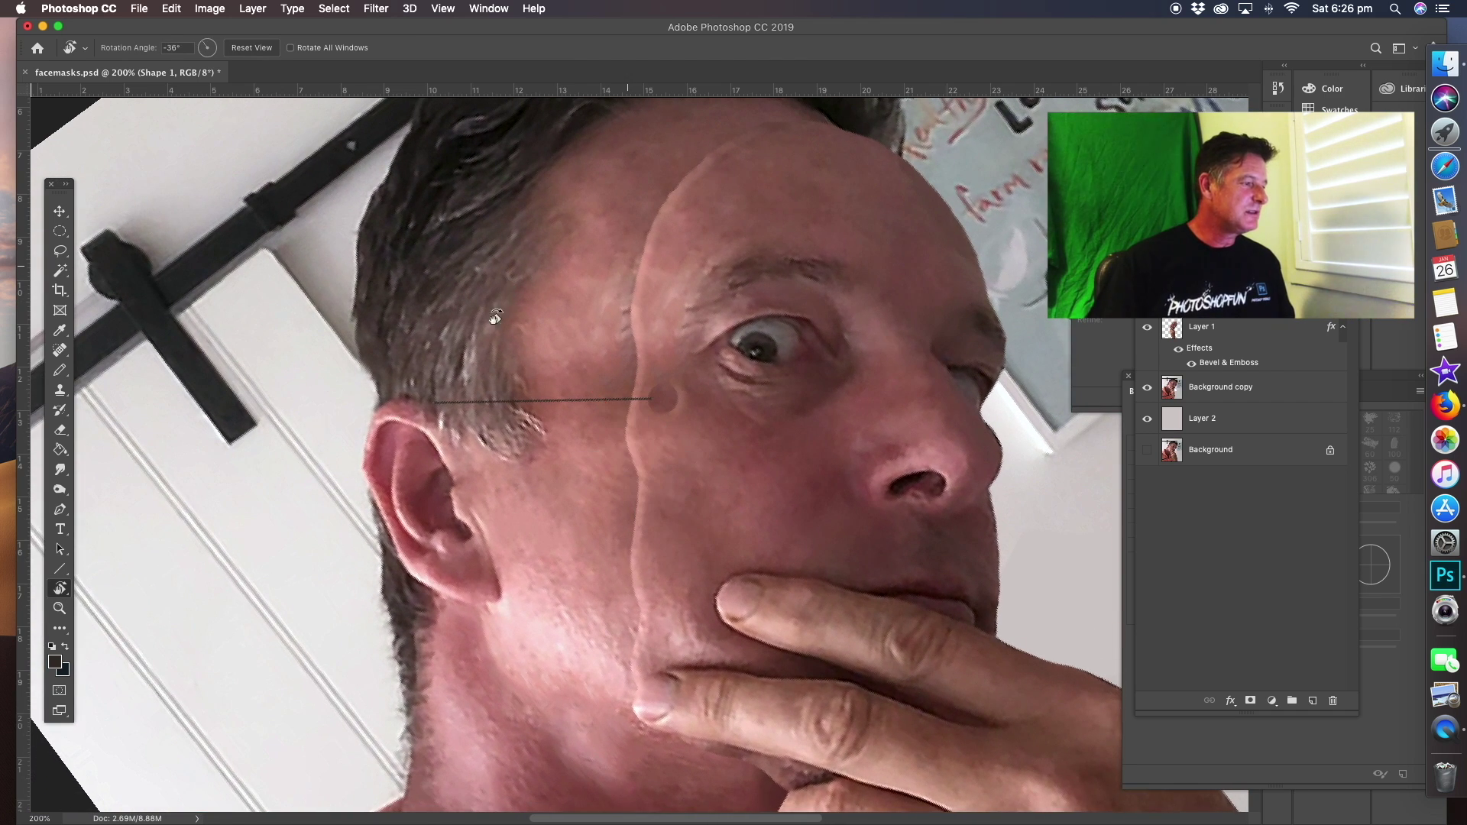
key("z")
left_click(389, 444)
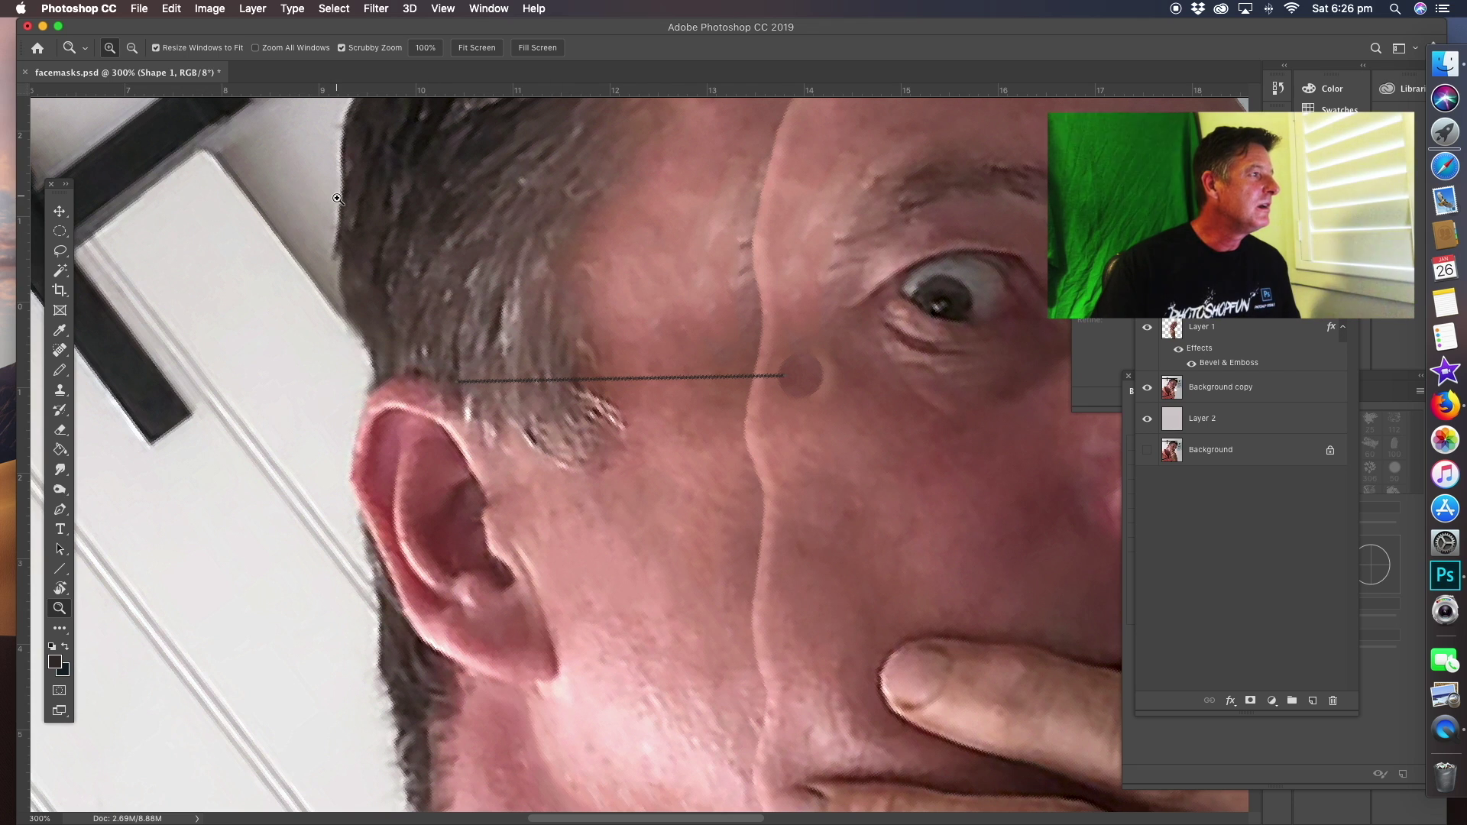
left_click(377, 10)
mouse_move(291, 12)
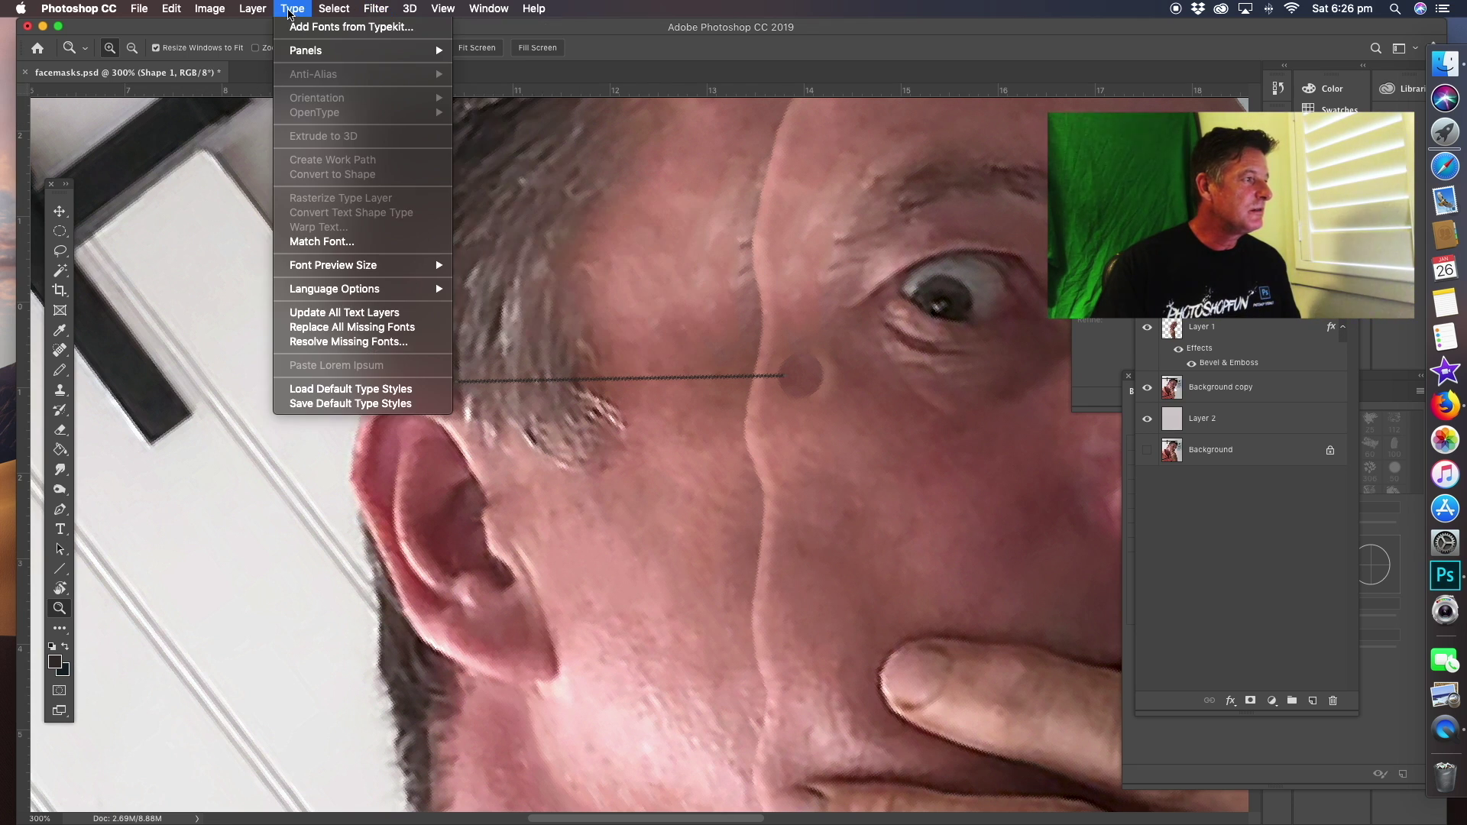
mouse_move(389, 164)
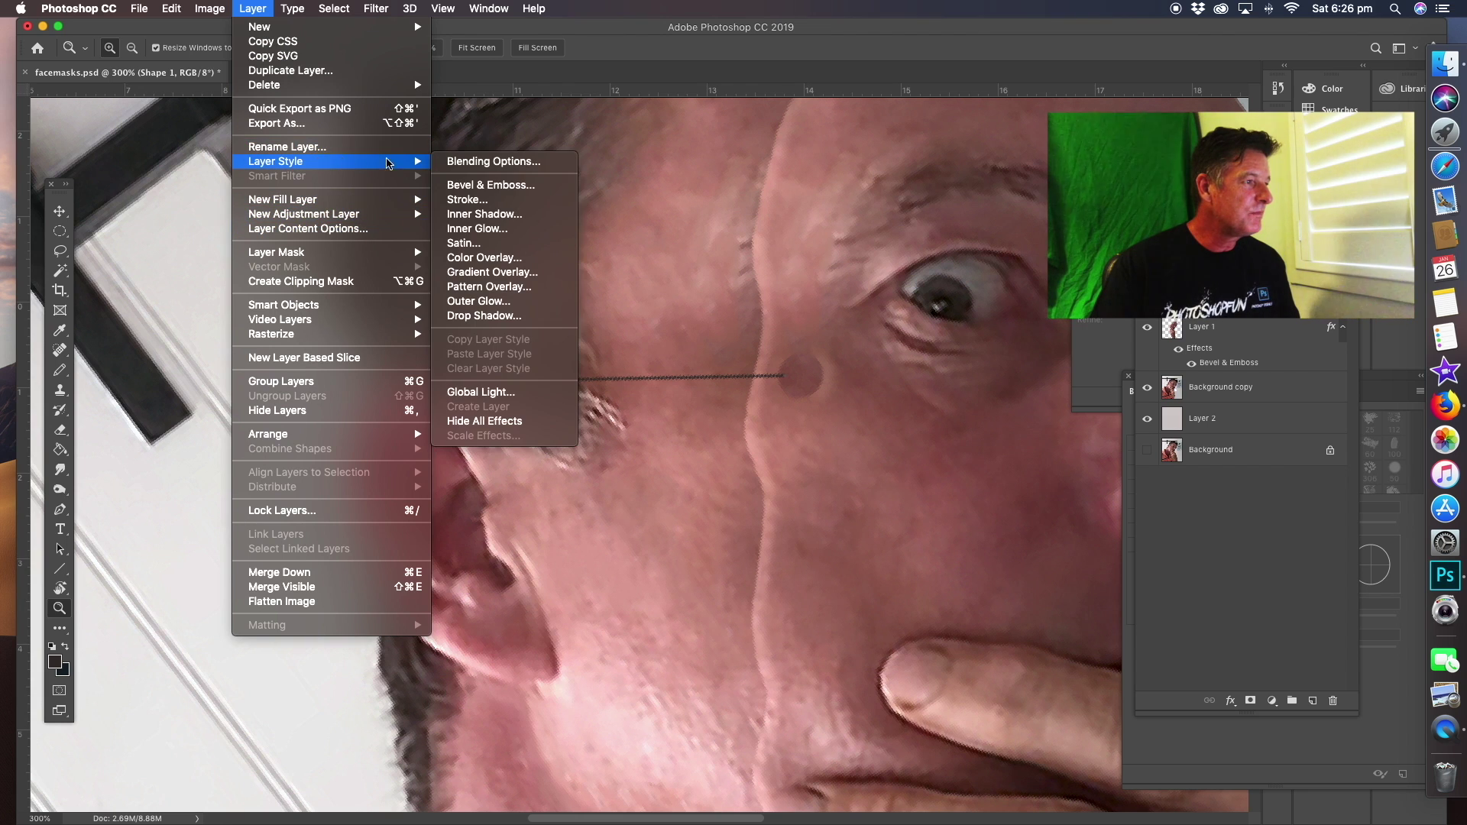
left_click(490, 185)
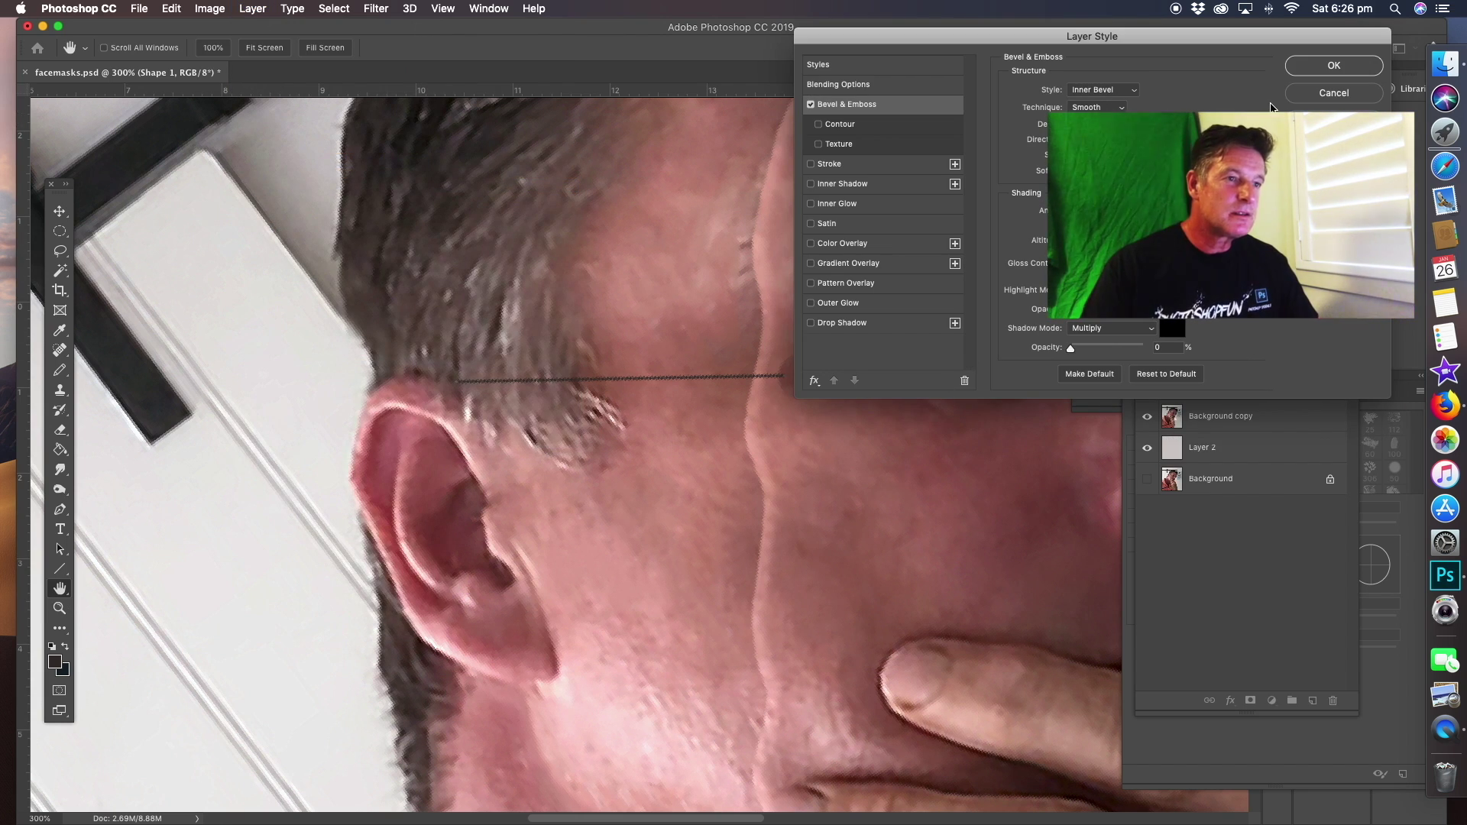
left_click(1334, 66)
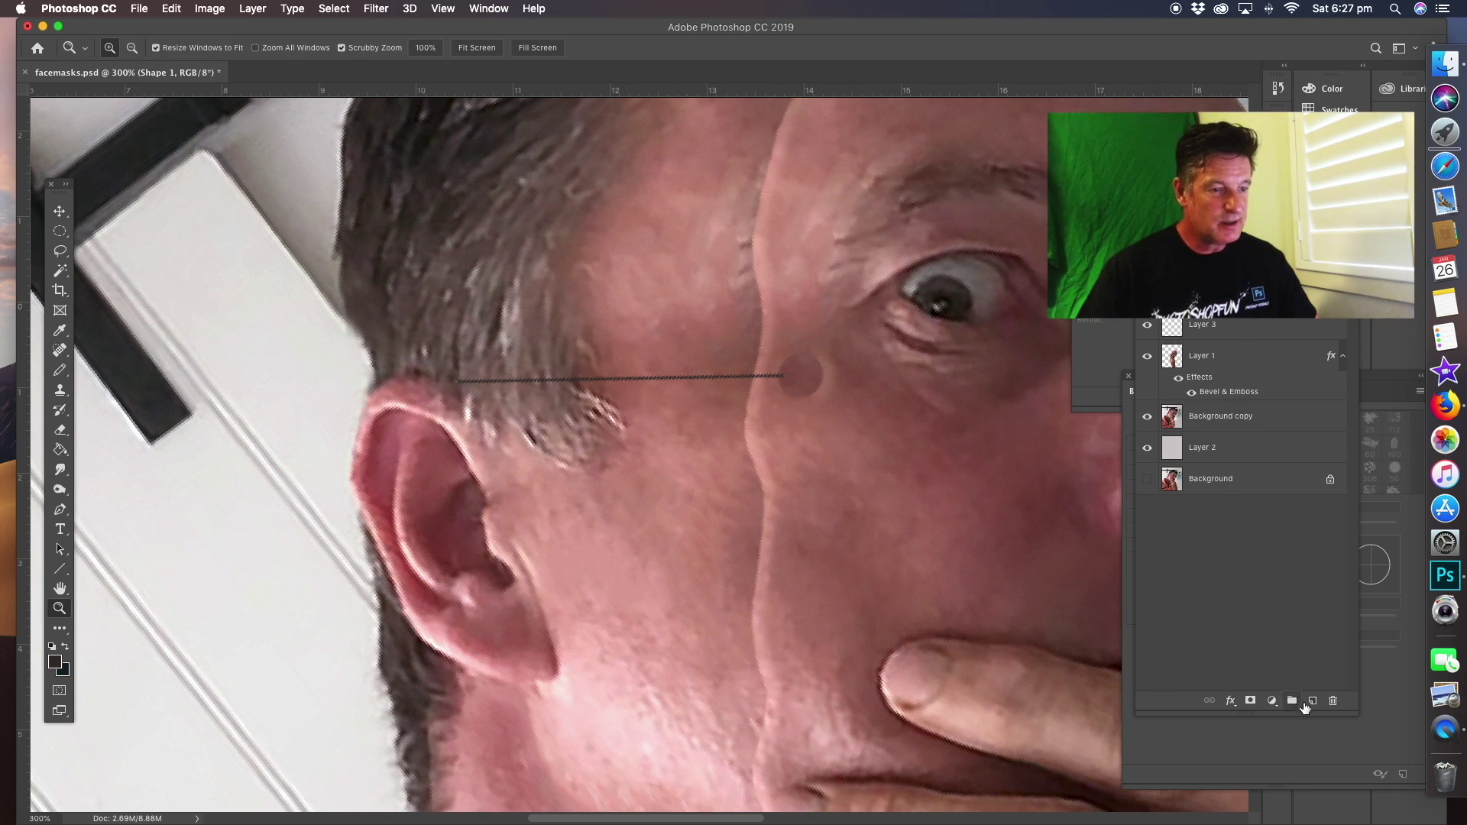
On a new layer, draw a thick black strap line from the top of the ear to the eye.
left_click(1312, 701)
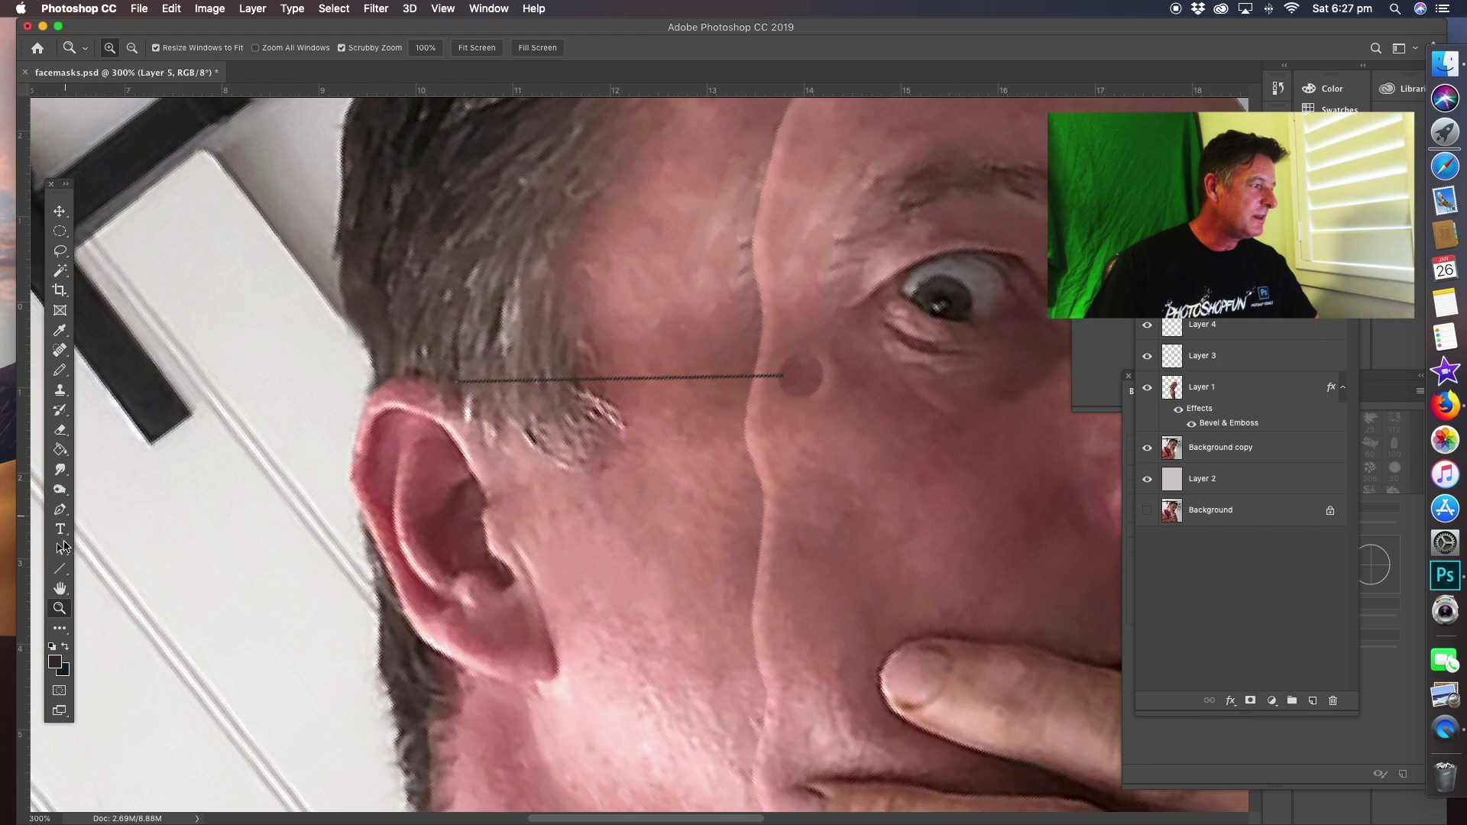
left_click(60, 569)
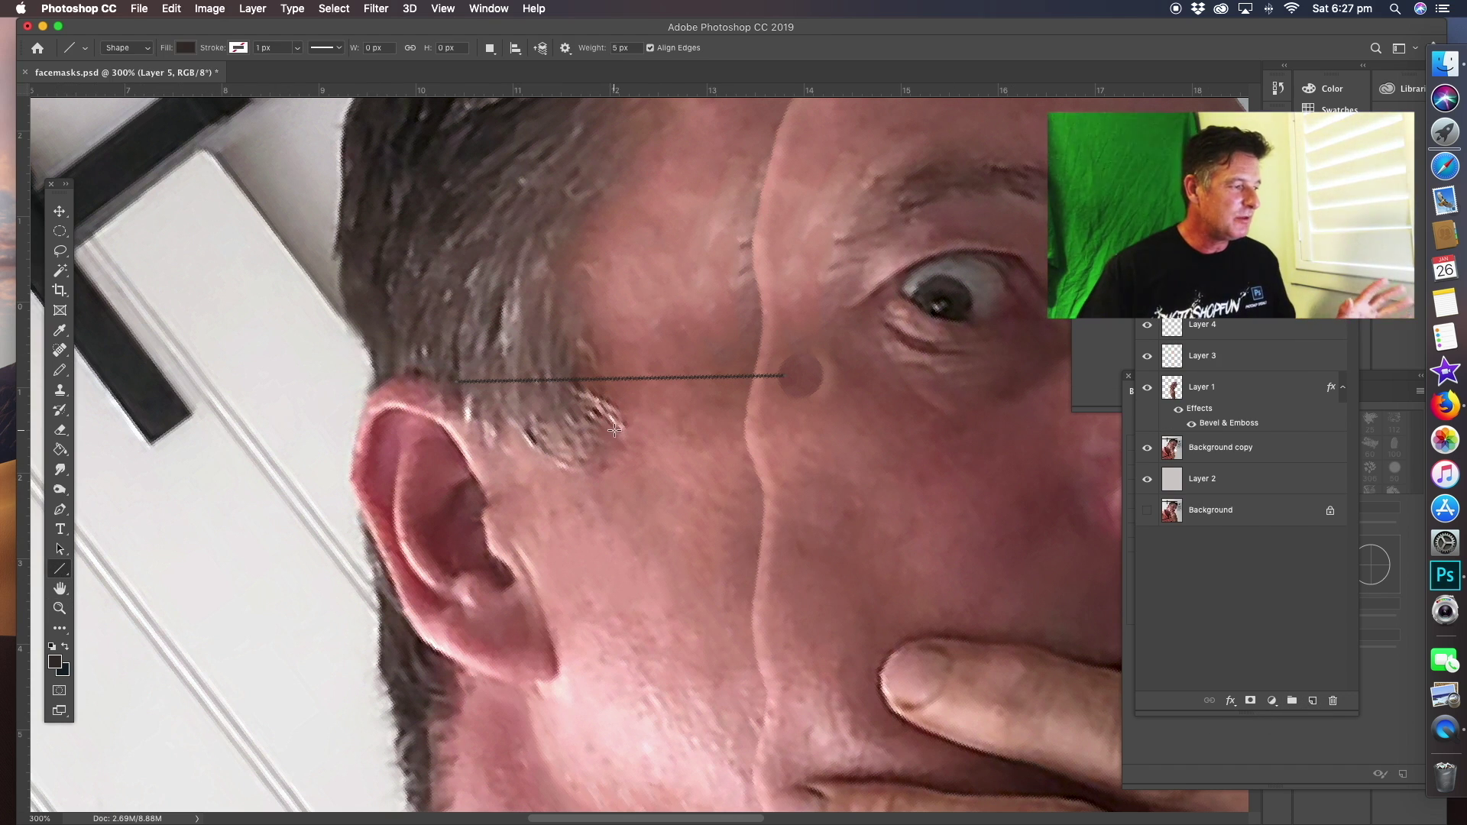
left_click(54, 665)
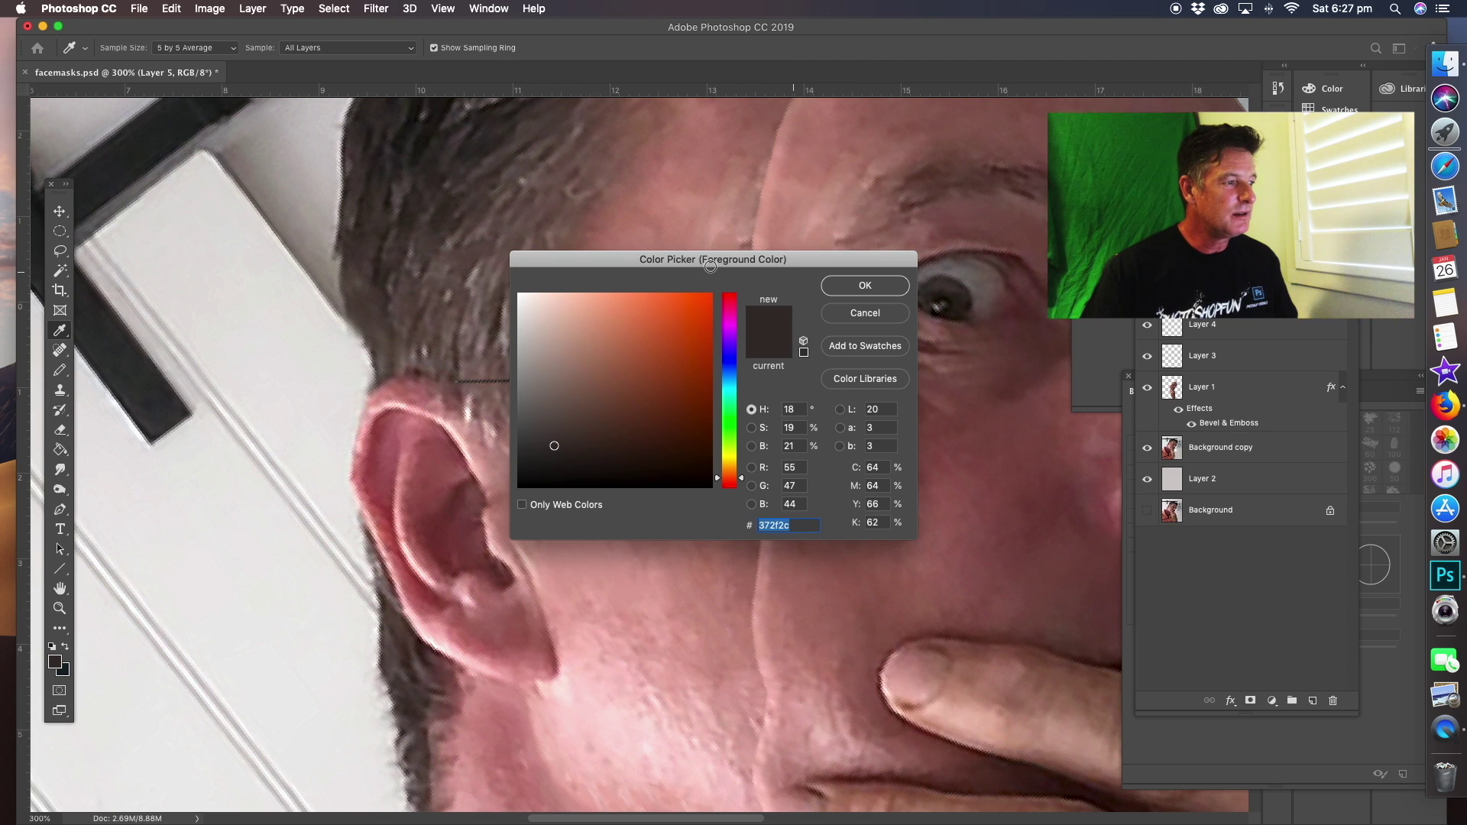
left_click(527, 403)
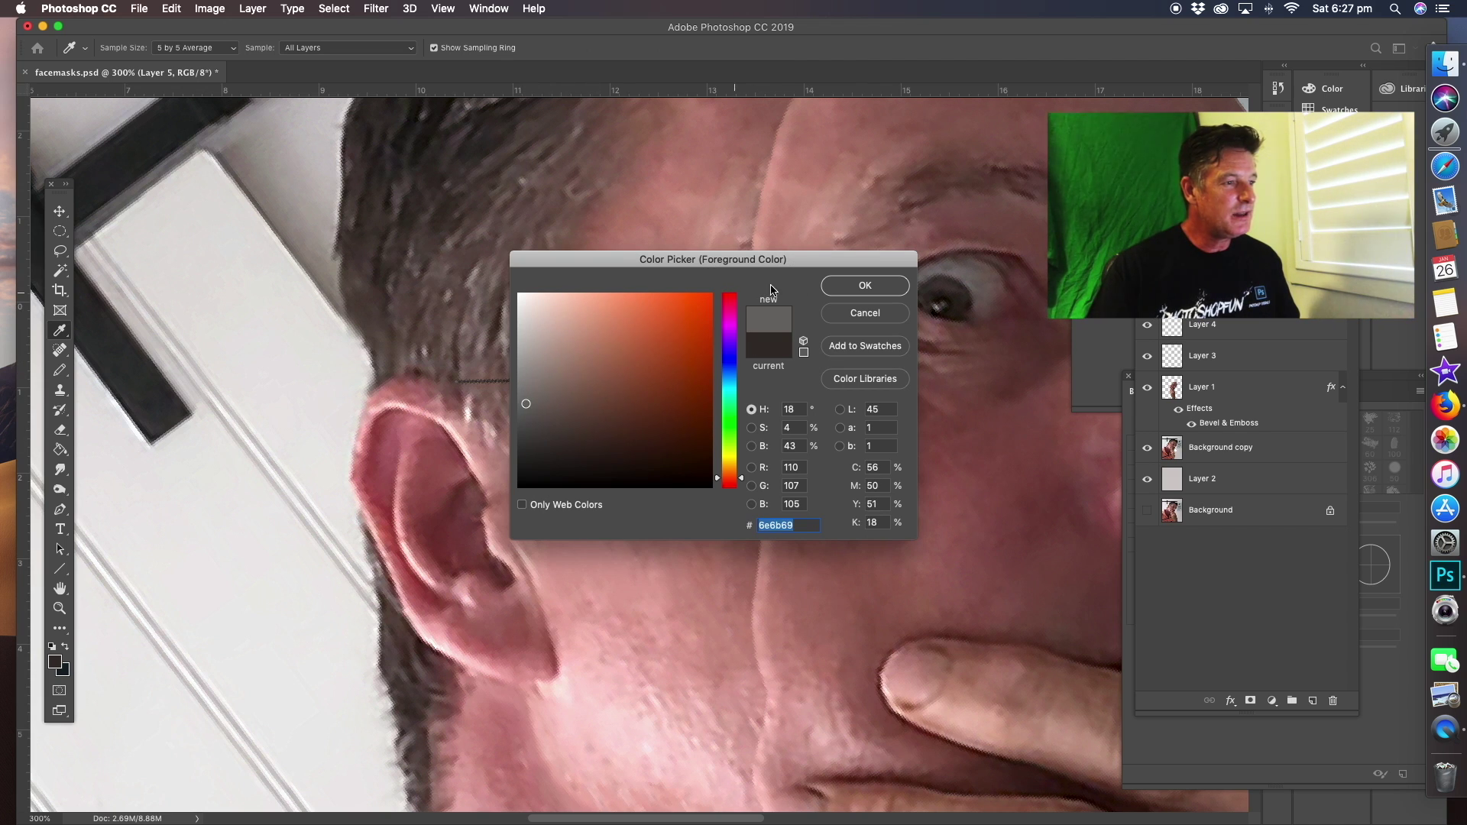
left_click(837, 313)
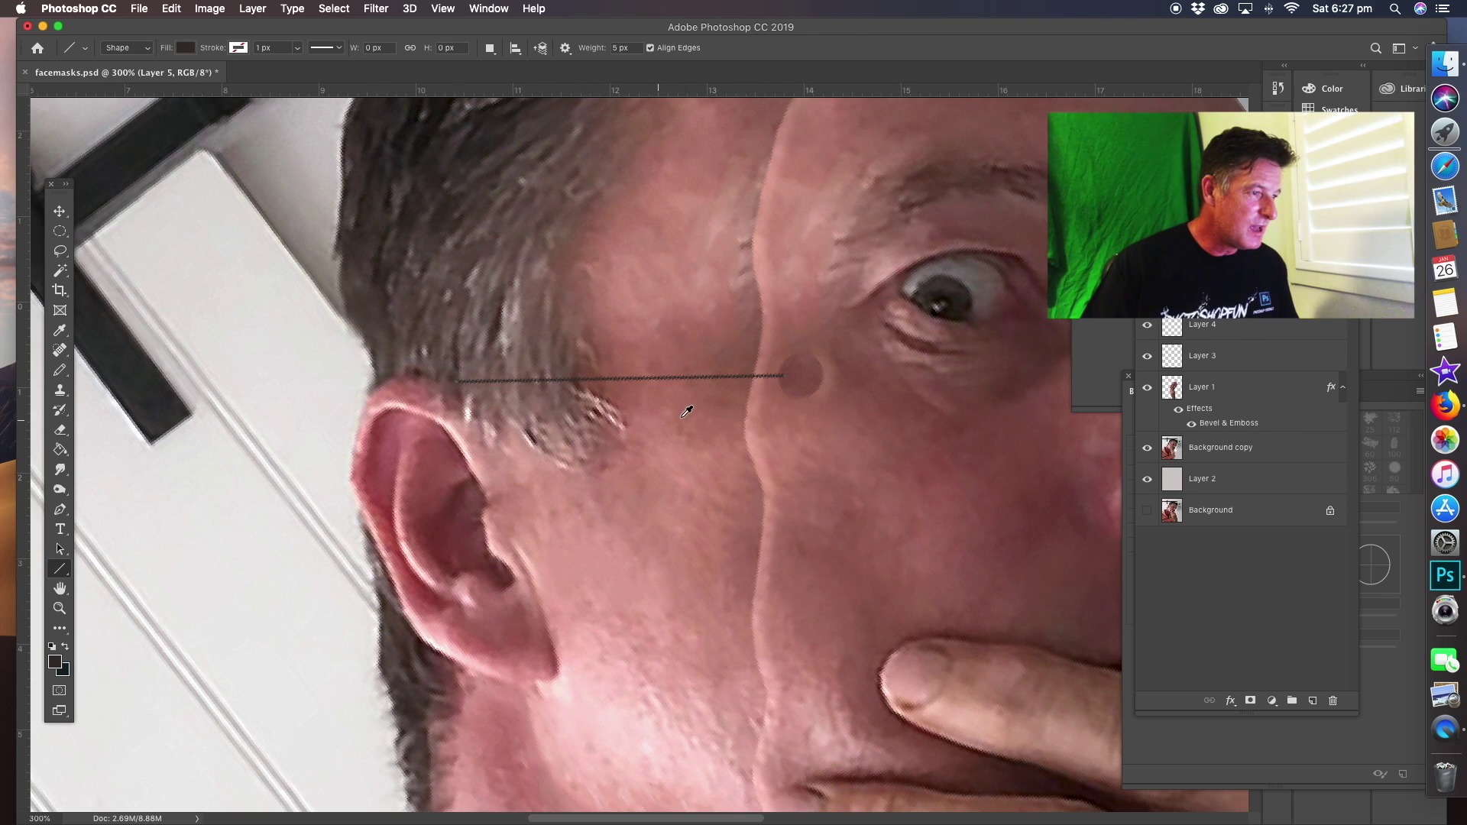
left_click(797, 386)
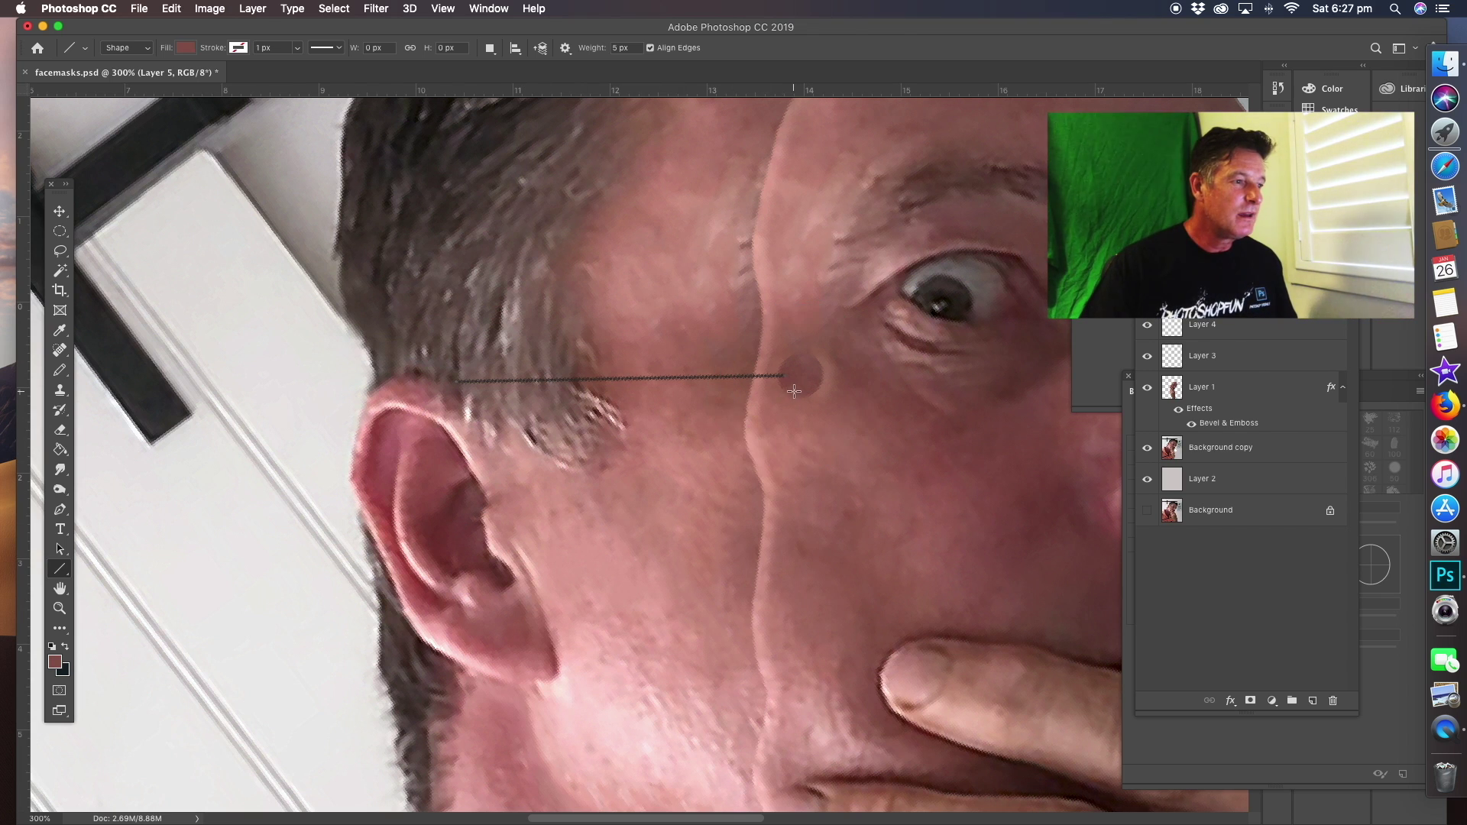
left_click_drag(780, 378, 455, 391)
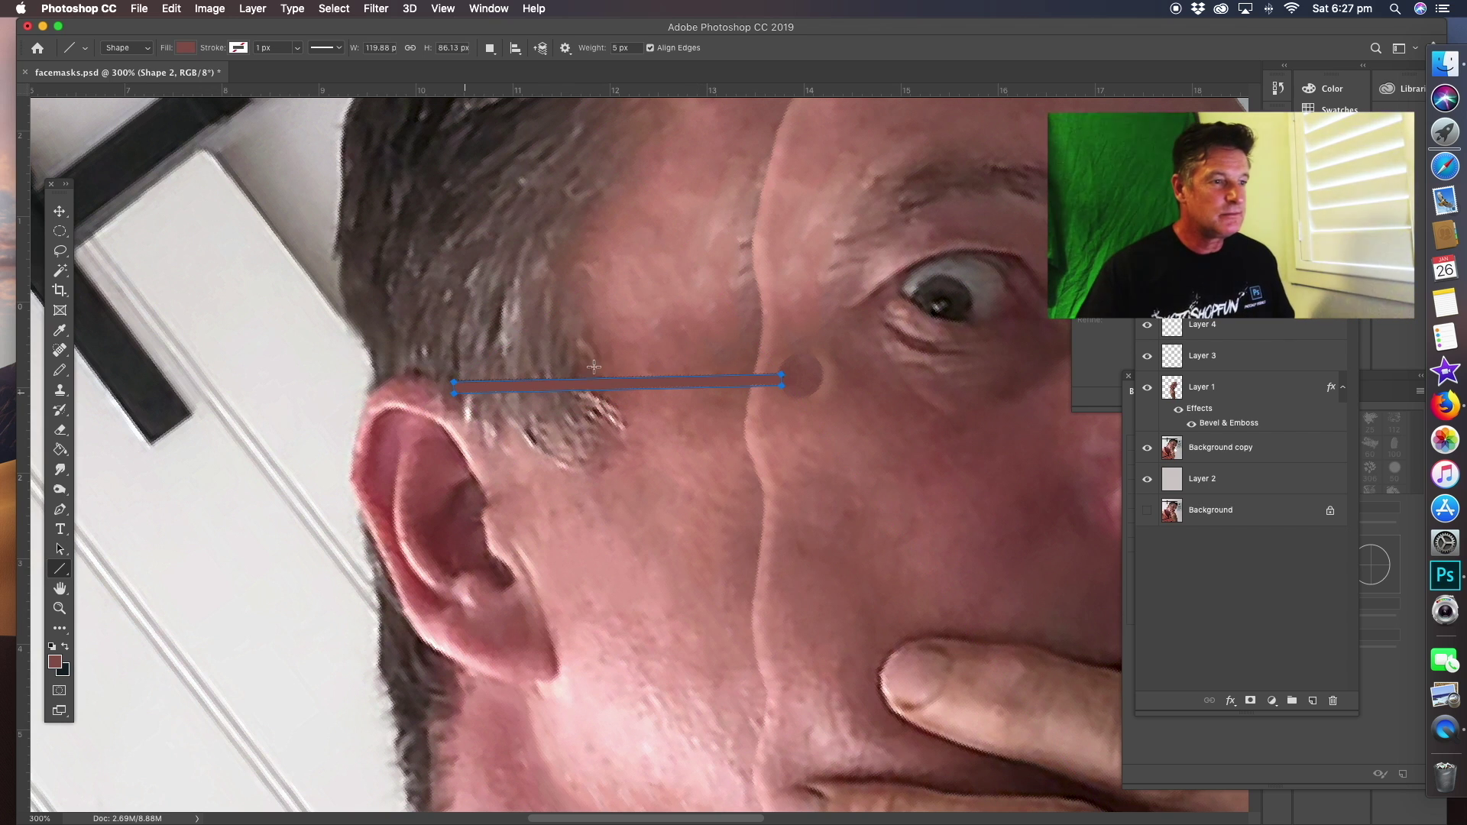
key("super+z")
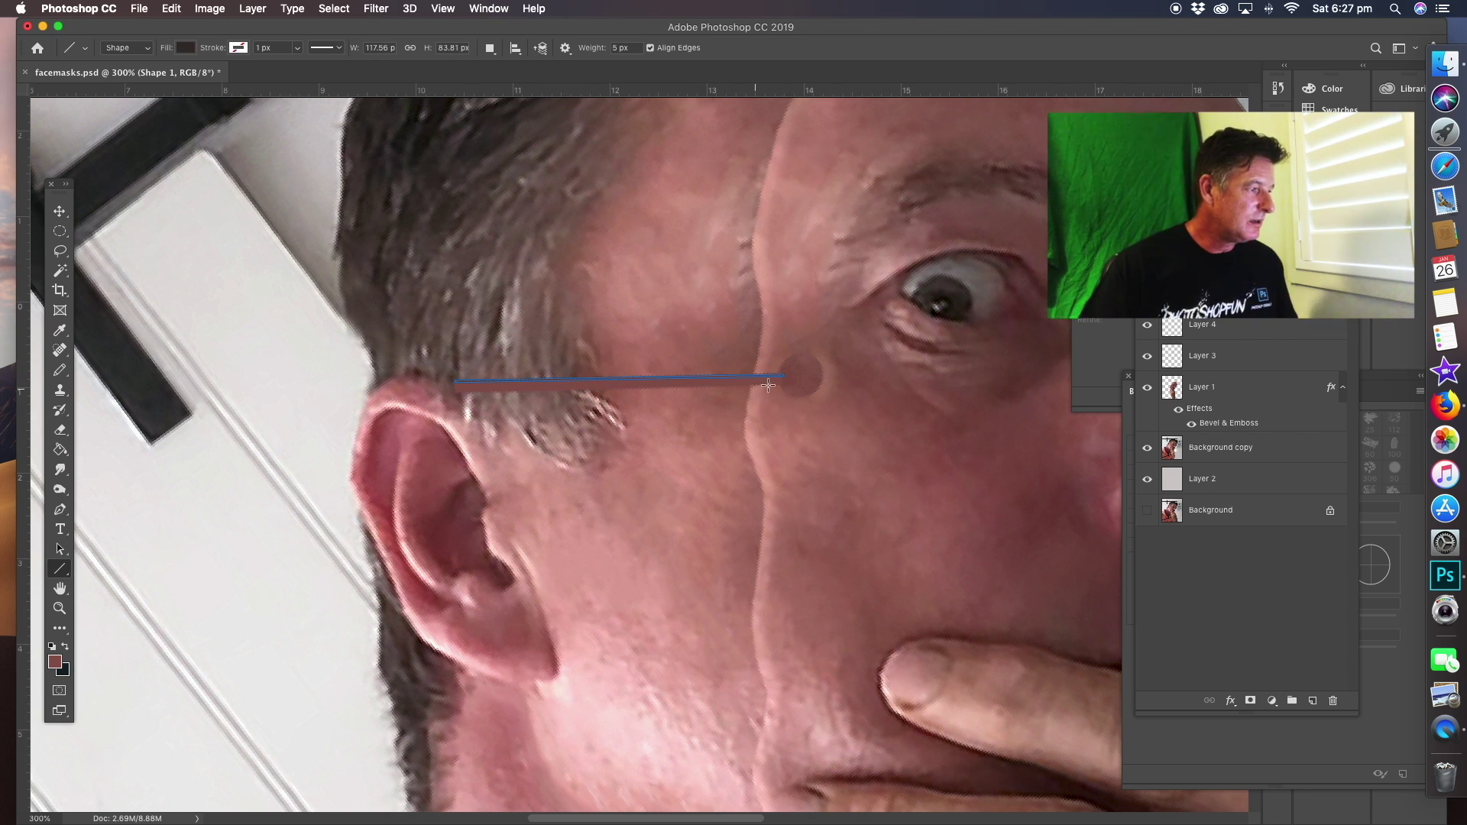
left_click(66, 648)
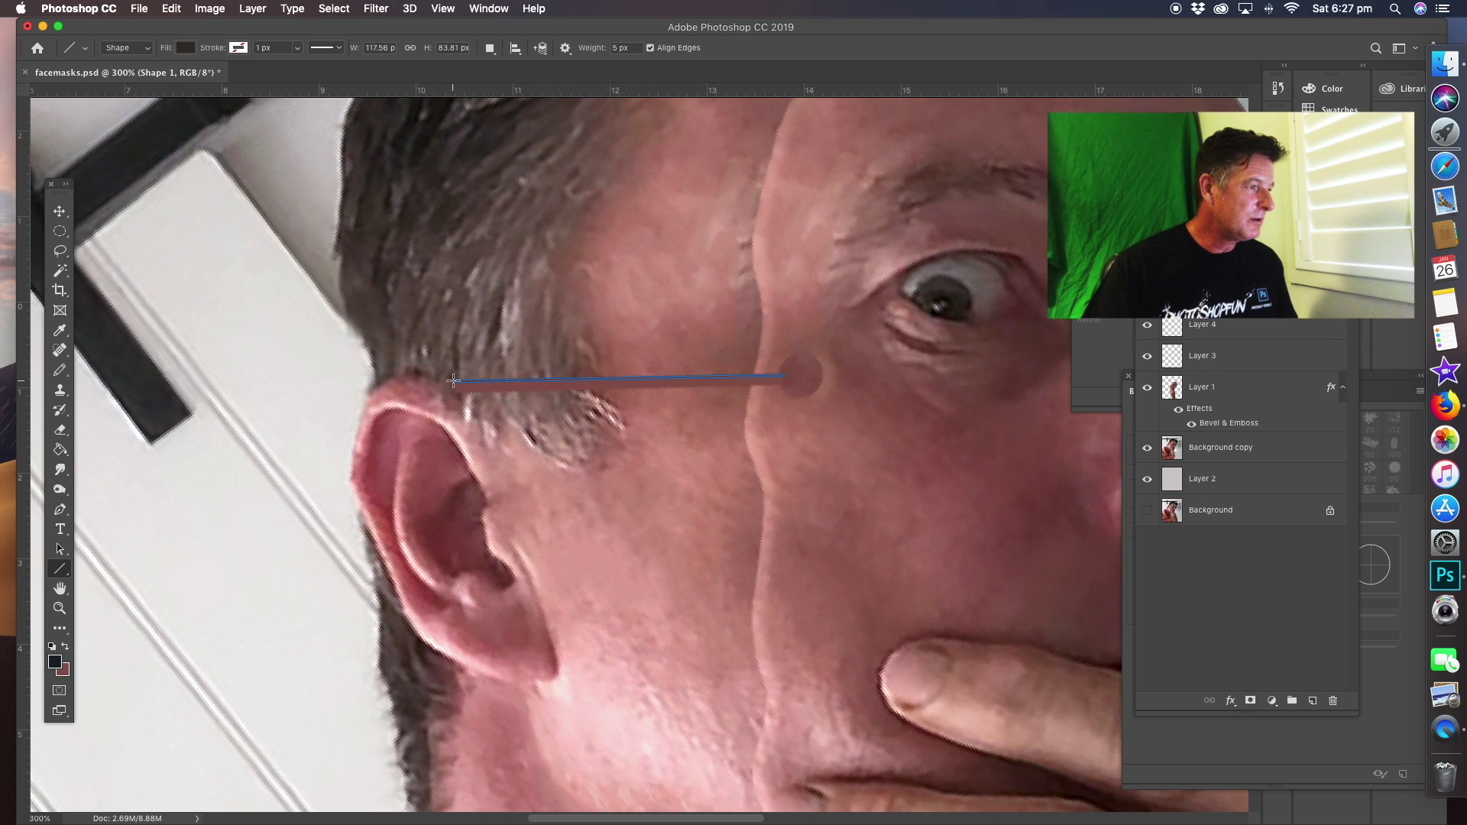
left_click_drag(446, 384, 786, 375)
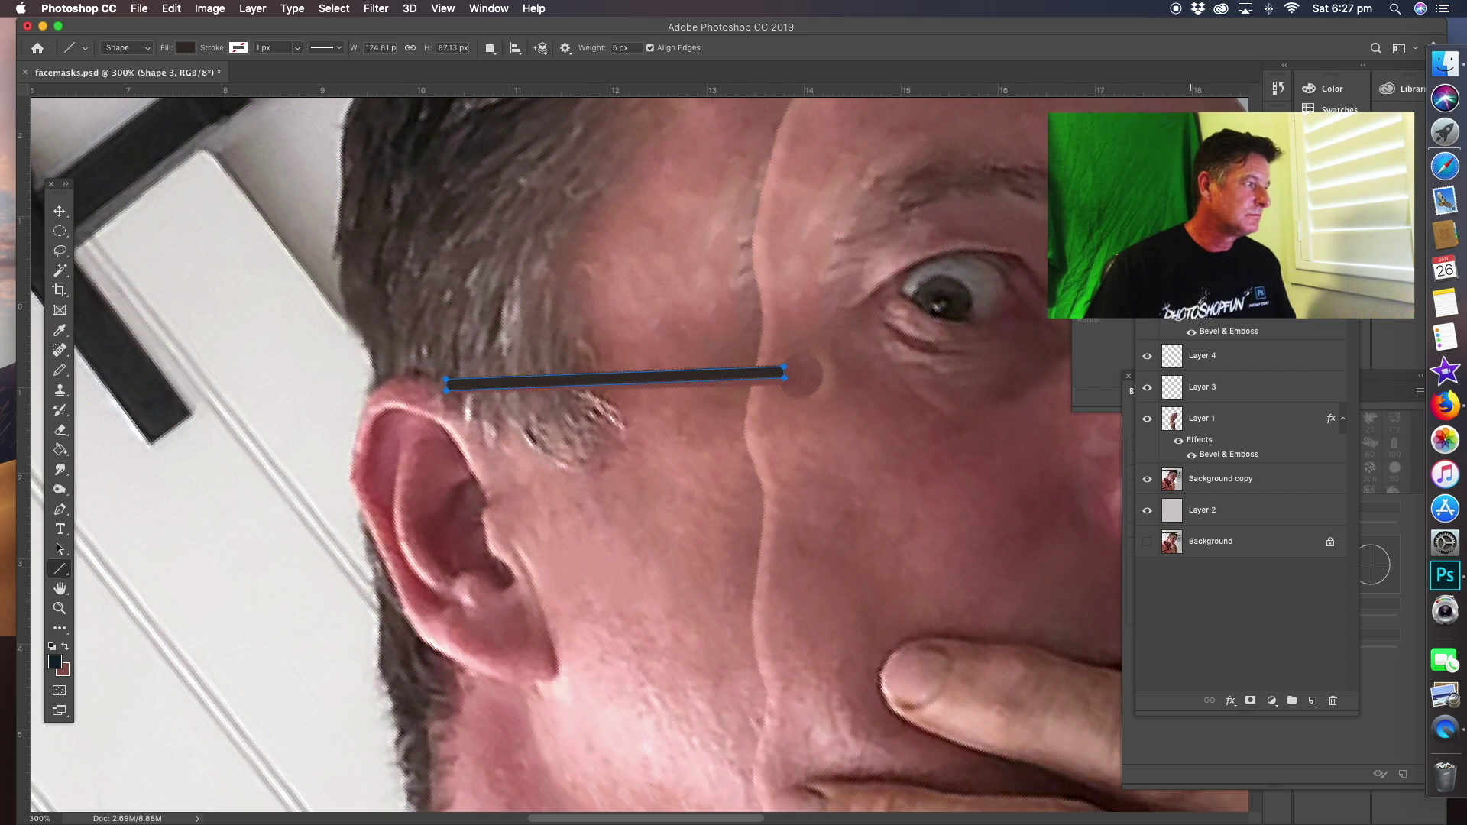
Nudge the dark strap line slightly down and right into place.
left_click(59, 211)
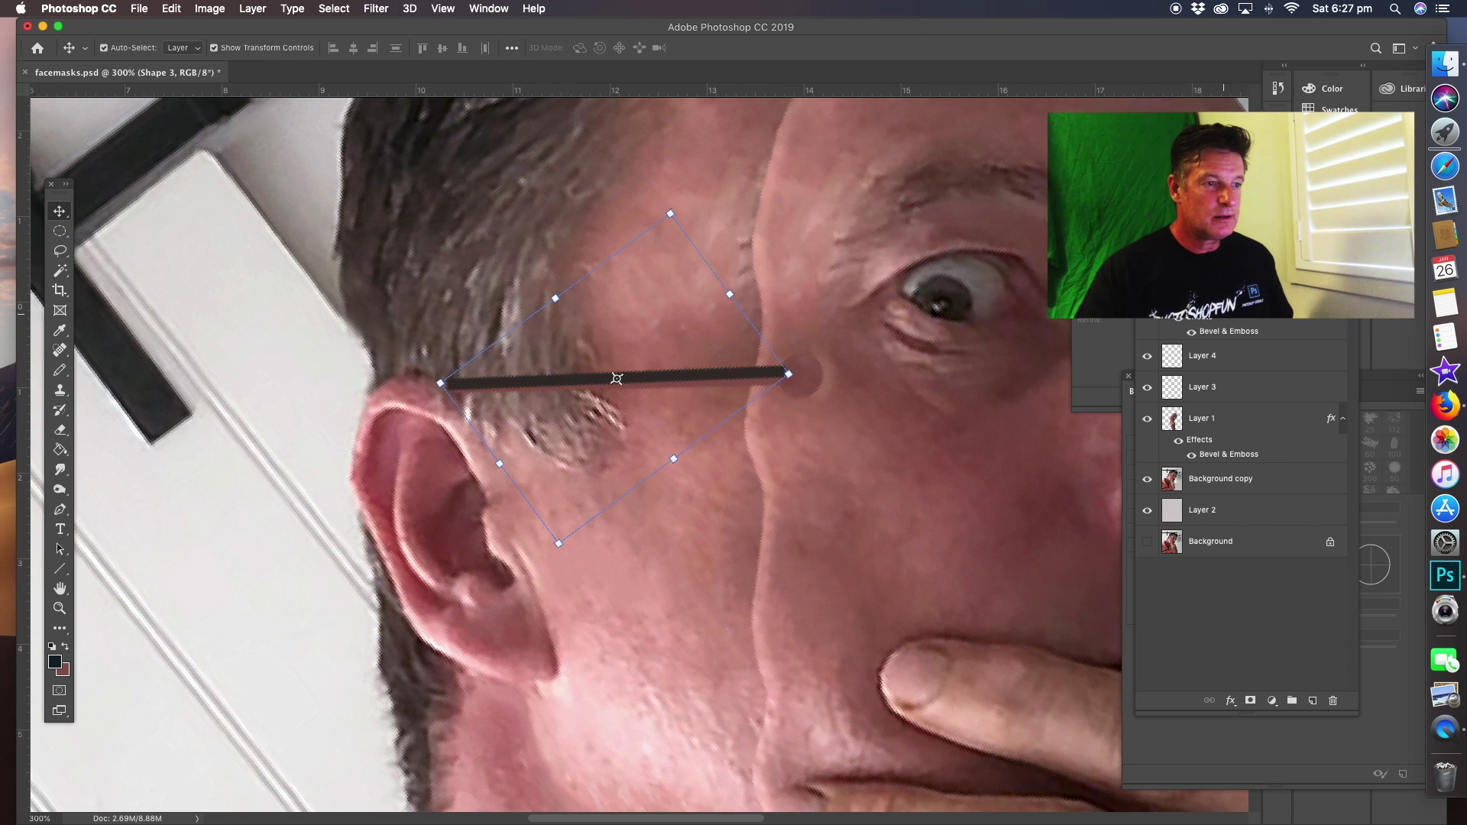
key("ctrl+z")
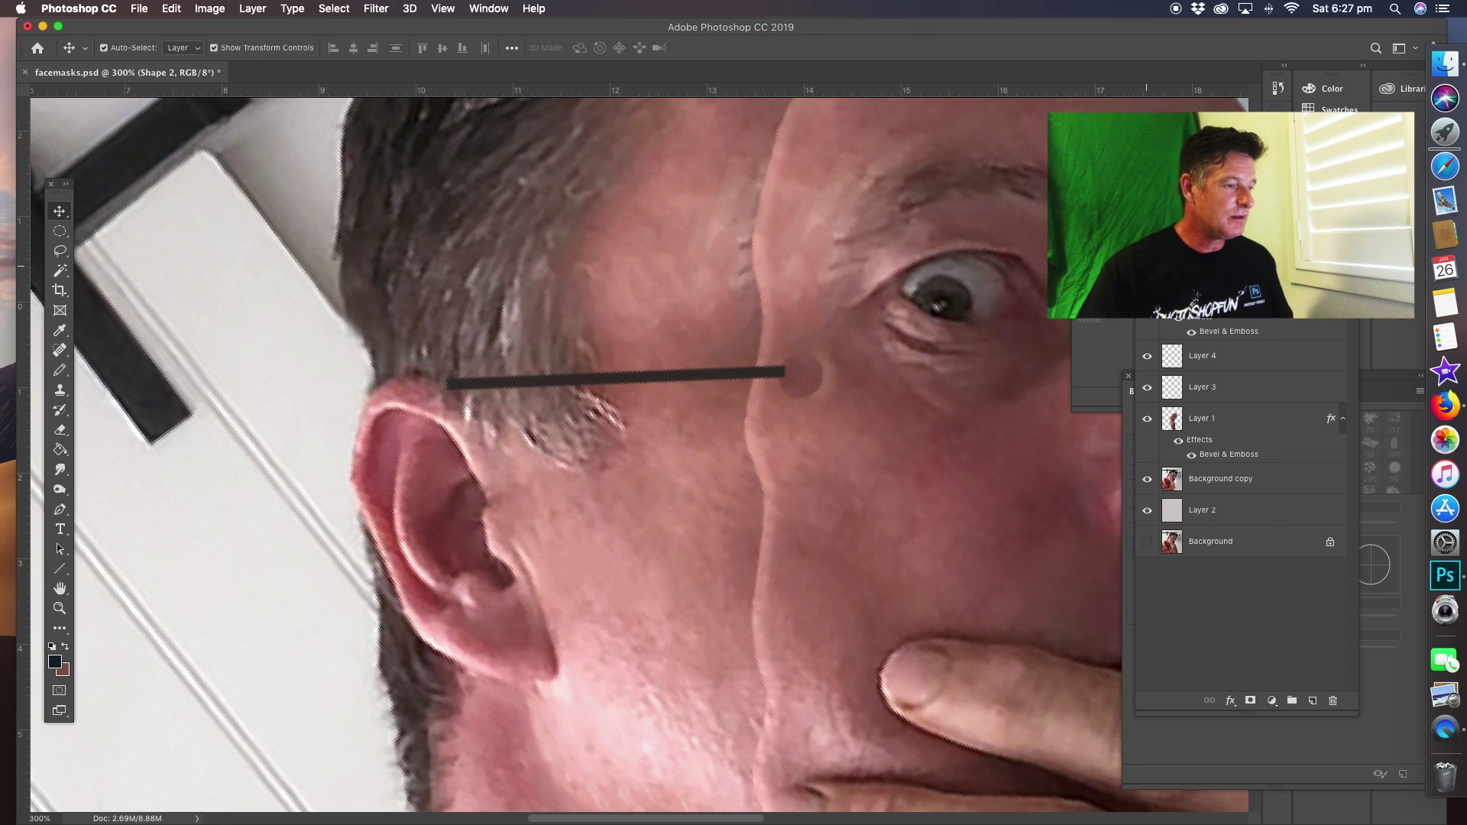
left_click_drag(648, 372, 651, 376)
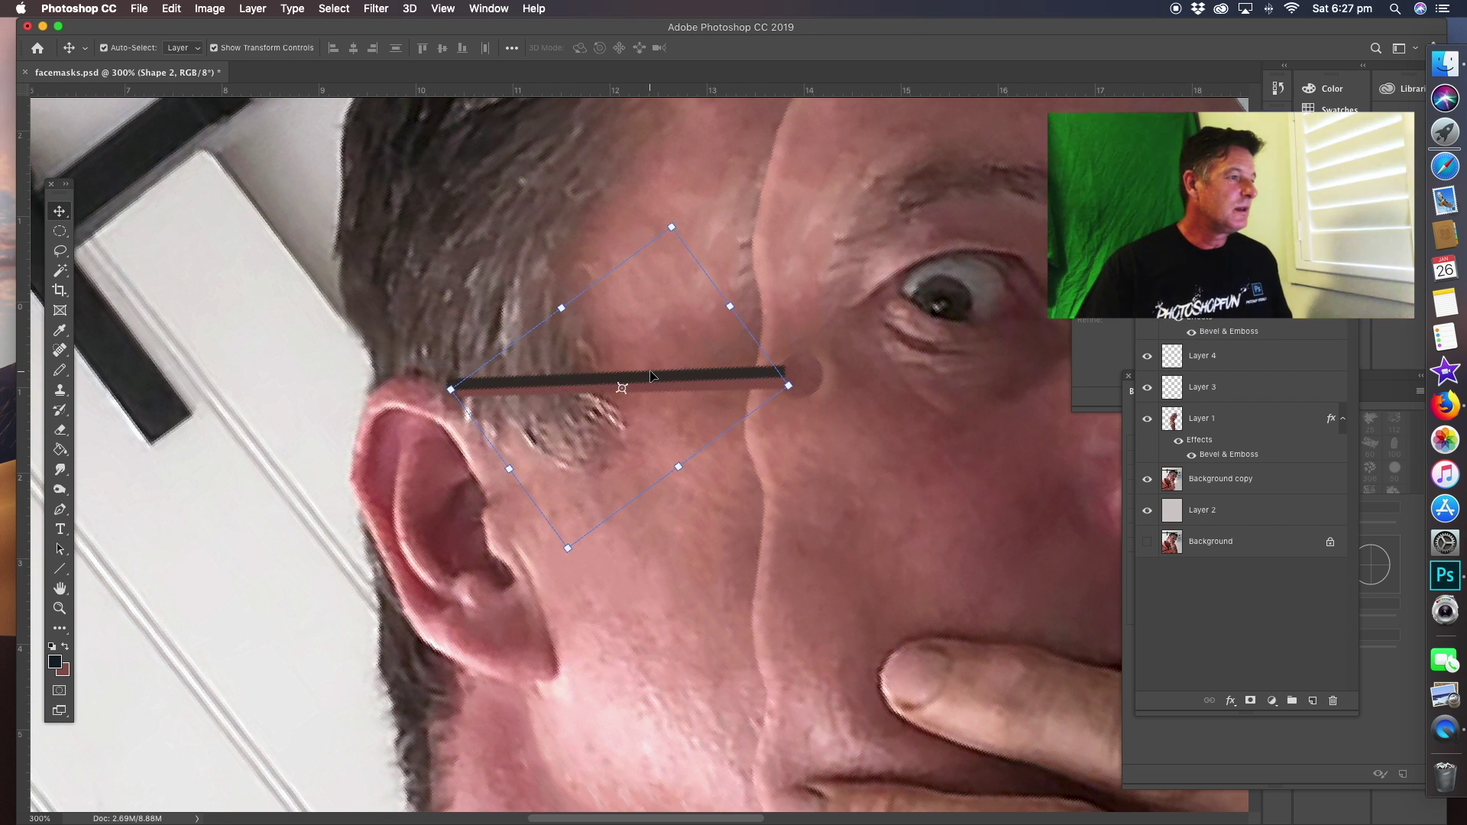
left_click(210, 9)
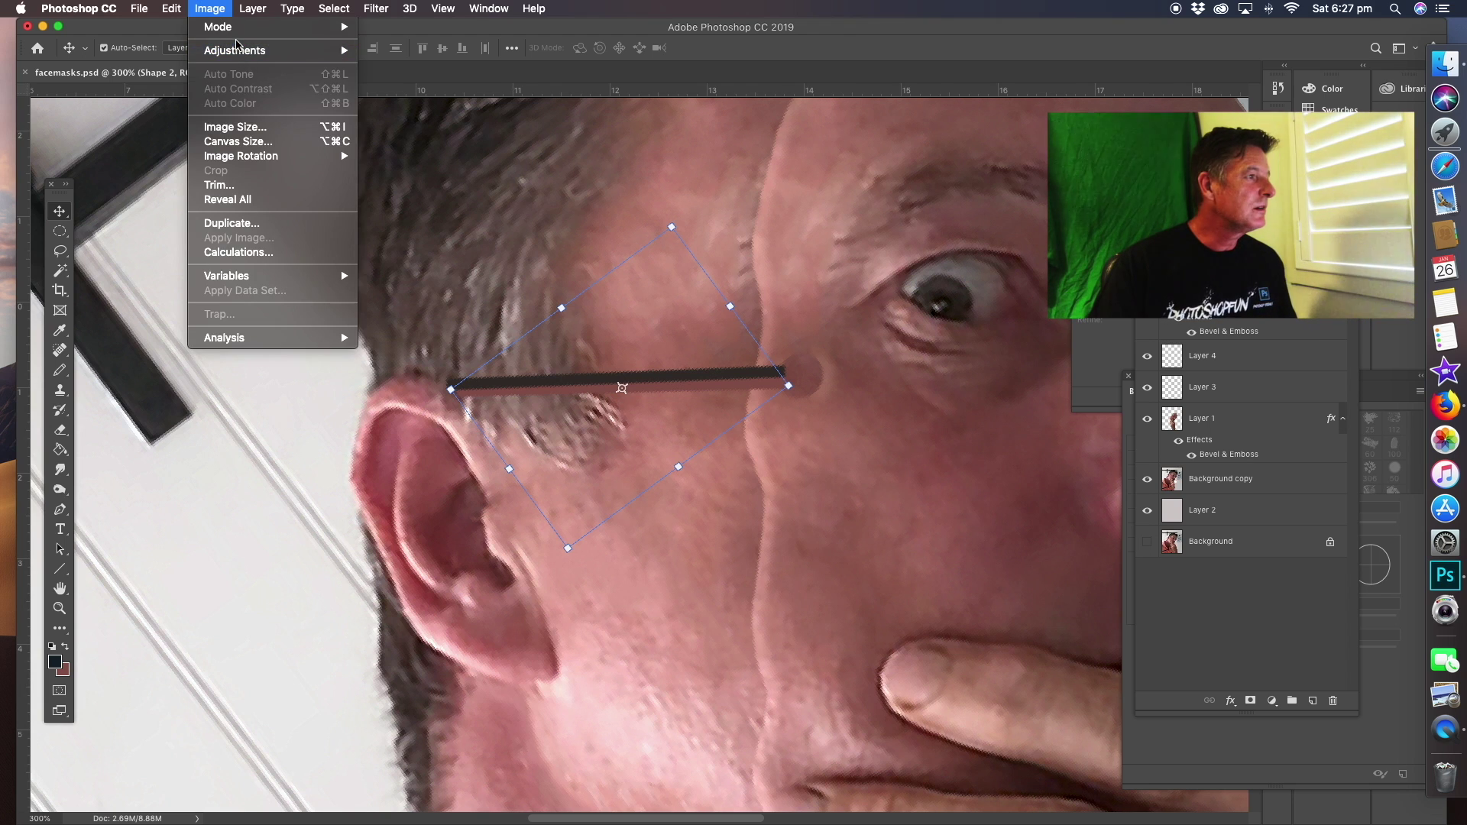
left_click(74, 241)
left_click(60, 230)
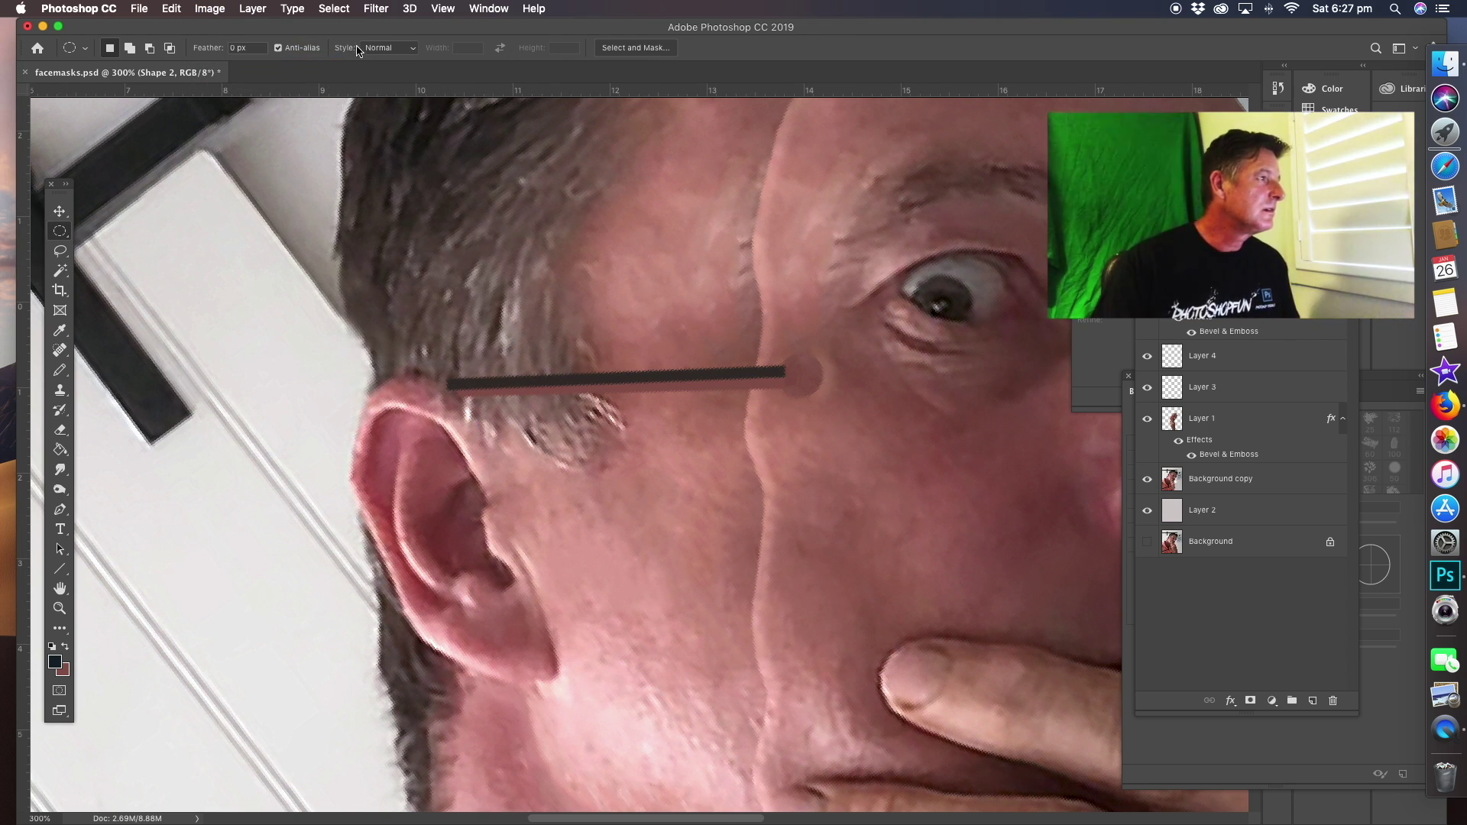
left_click(210, 9)
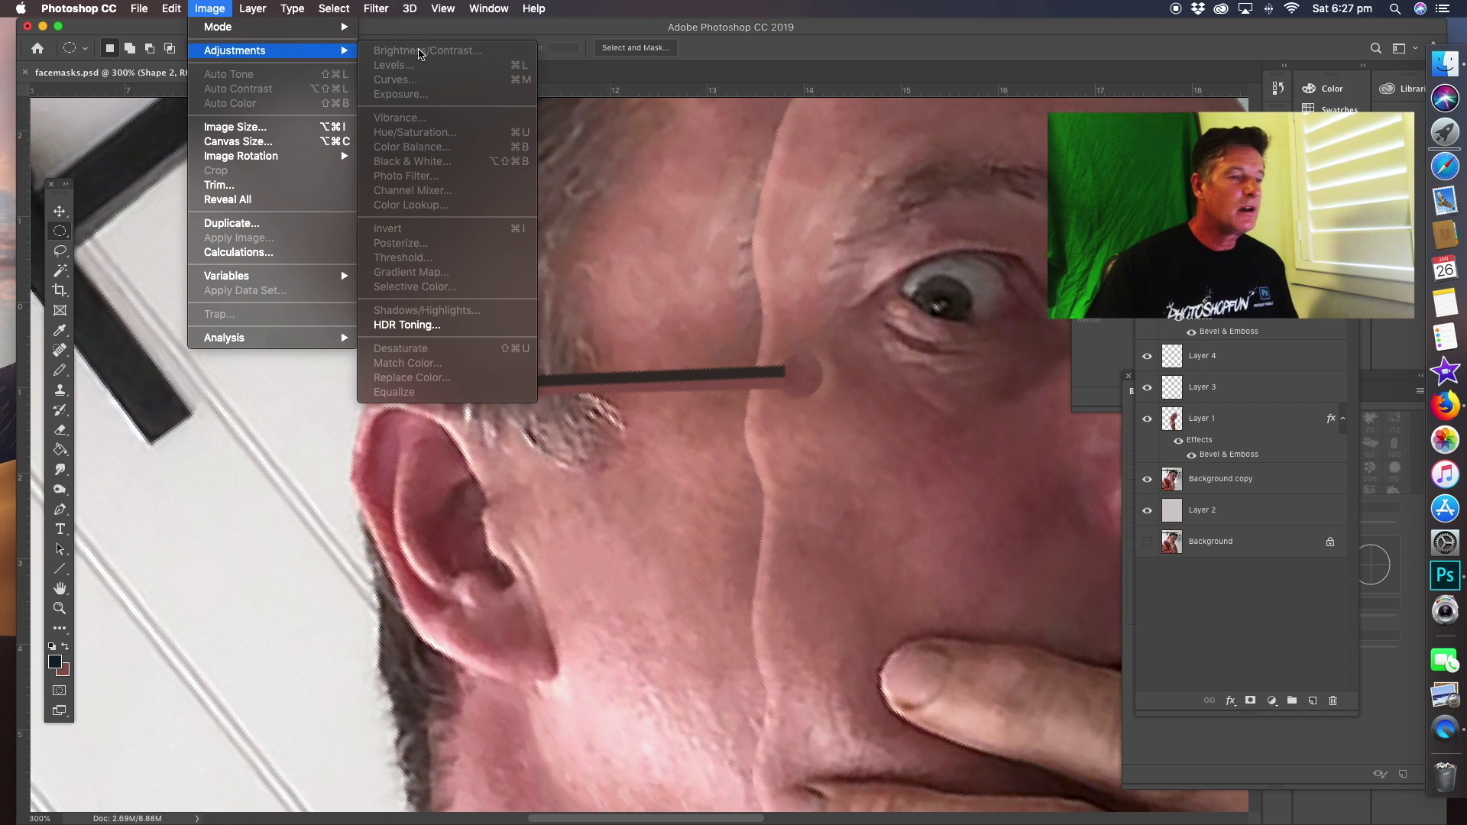
key("Escape")
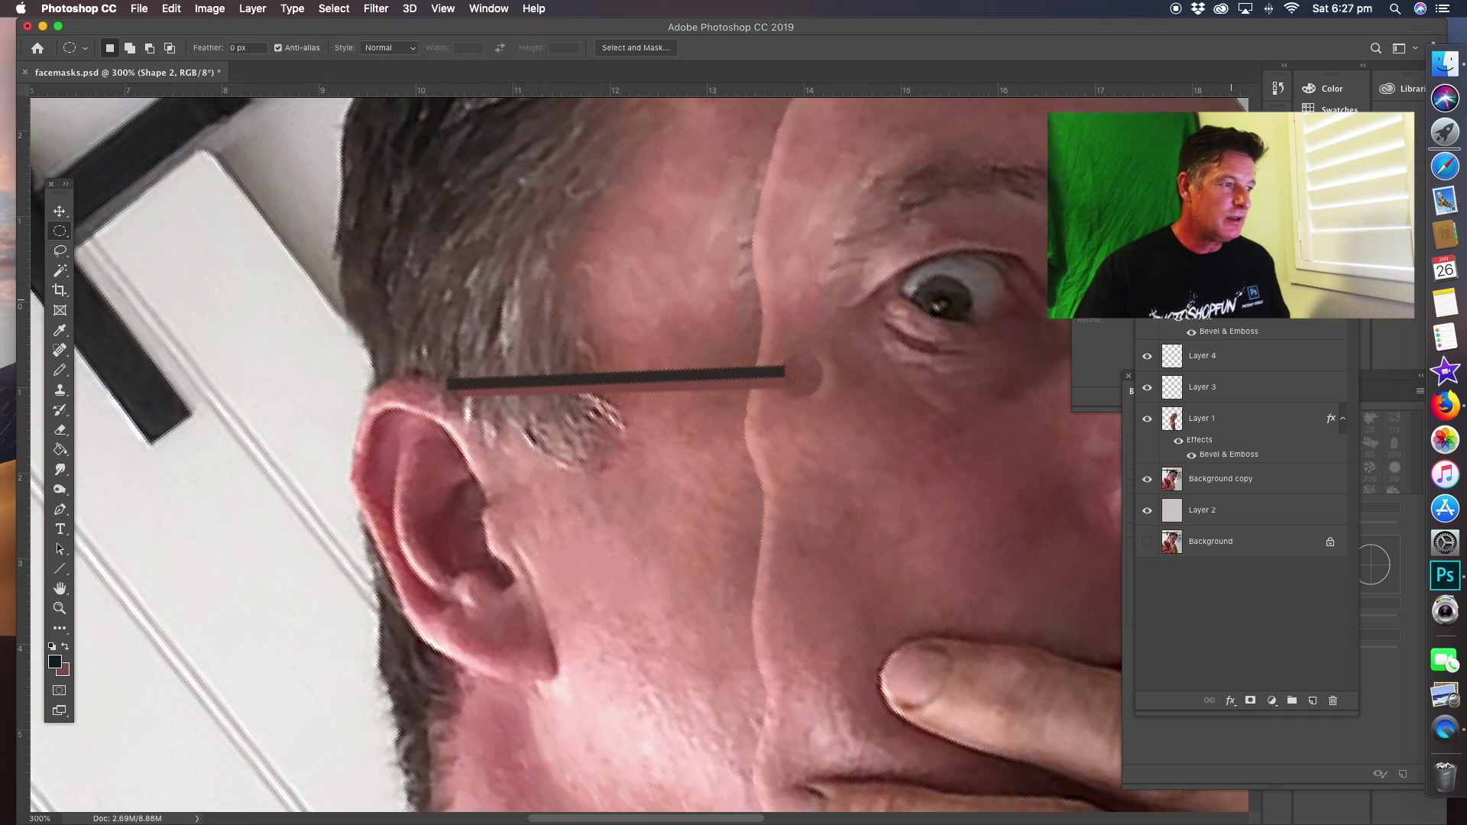
Convert the strap layer to a smart object and lower its brightness to -29.
right_click(1207, 326)
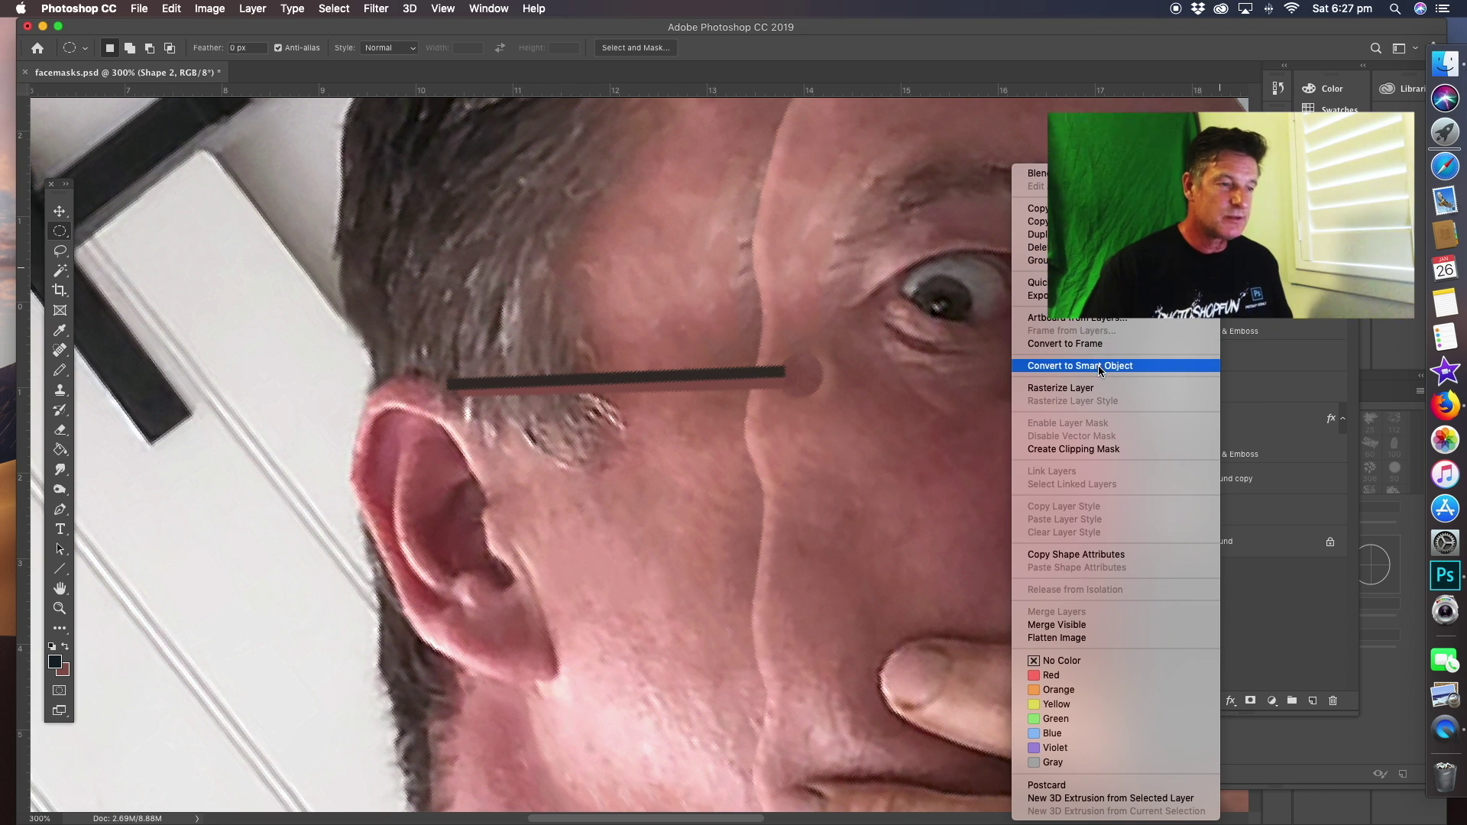
left_click(1123, 368)
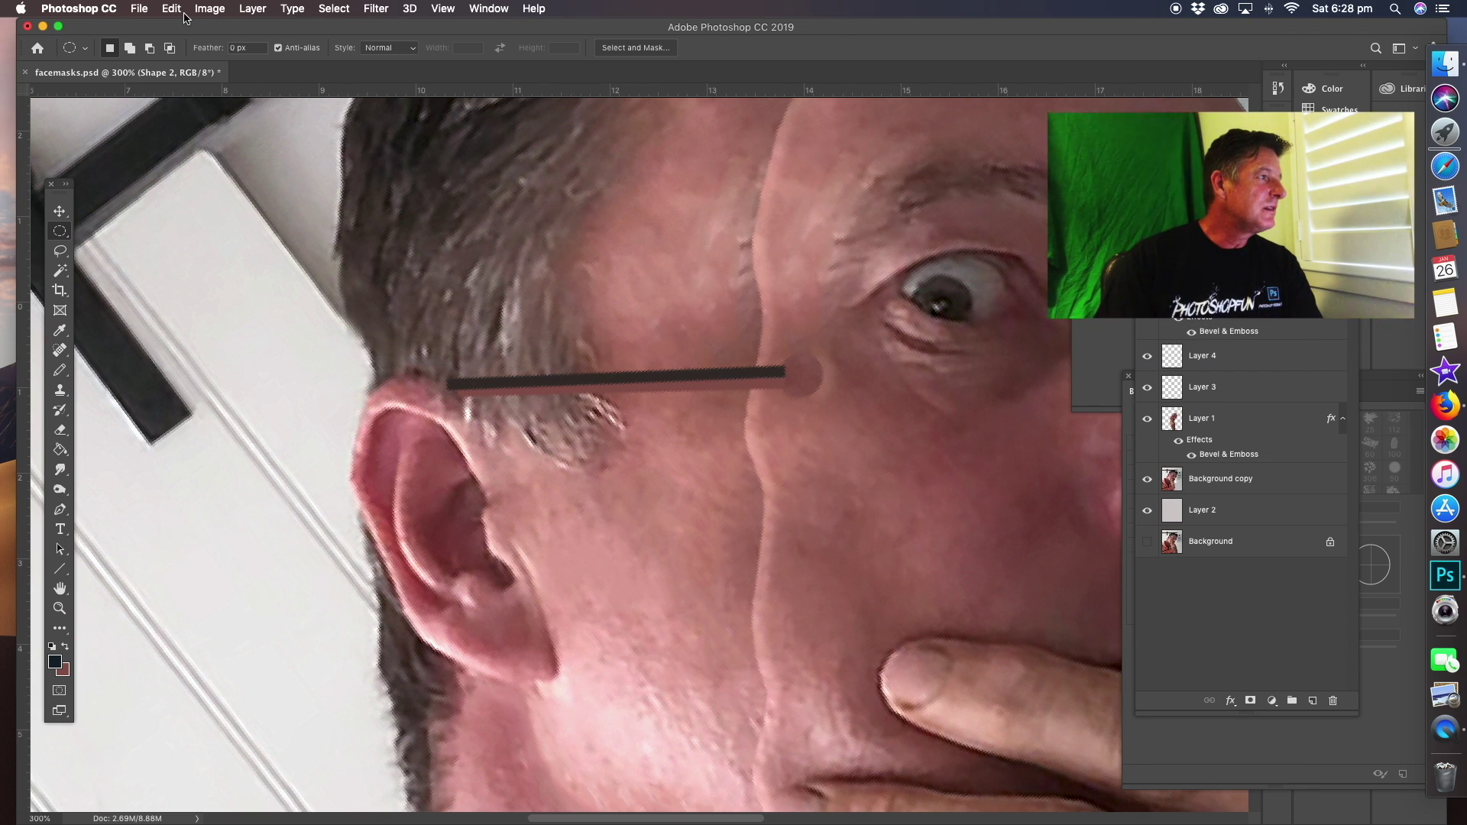
left_click(210, 9)
mouse_move(249, 53)
left_click(405, 50)
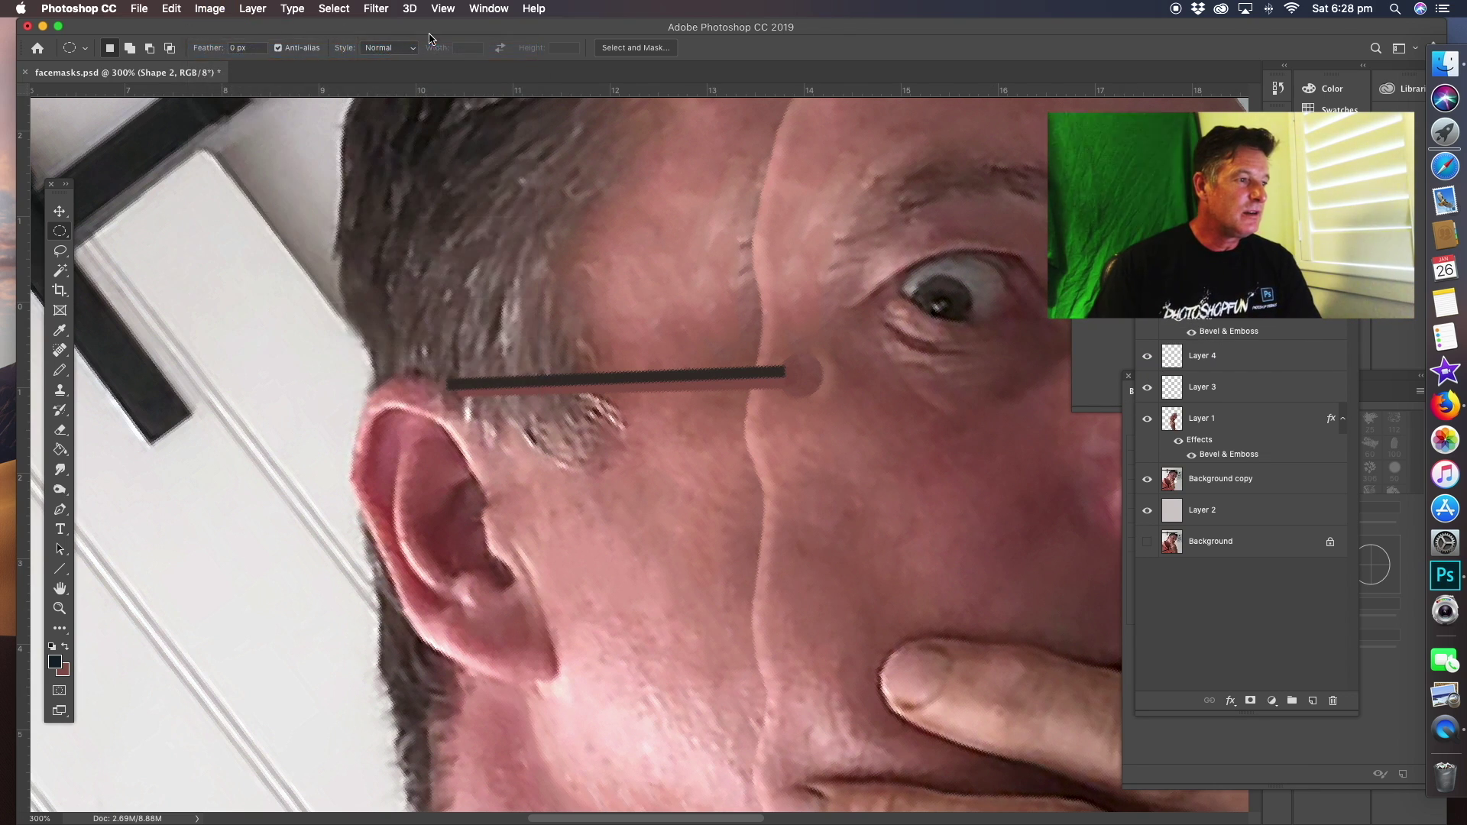
left_click_drag(719, 238, 734, 272)
left_click(893, 221)
key("m")
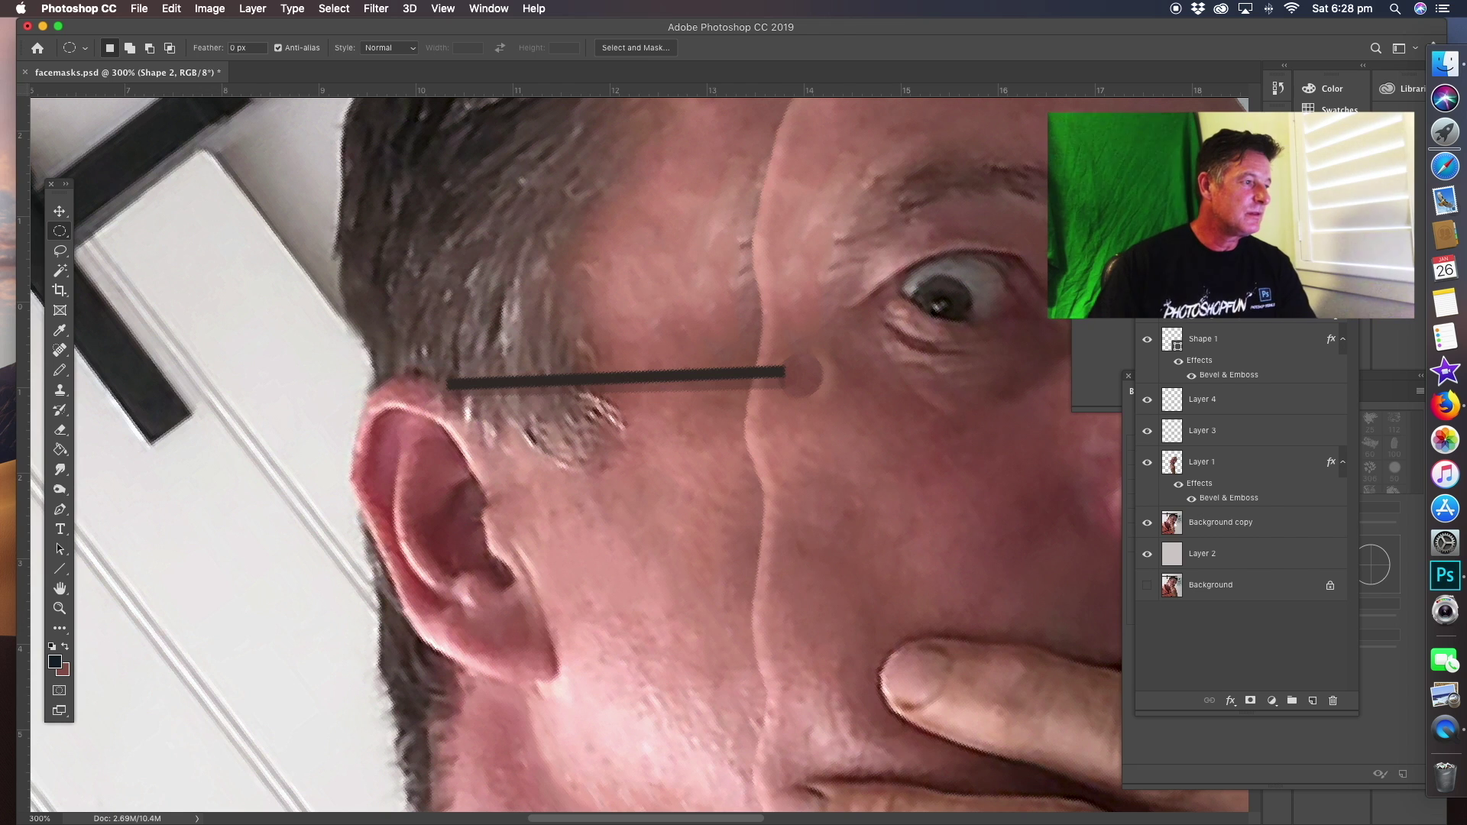
Soften the strap with the Blur More filter and convert the layer to a smart object.
left_click(378, 9)
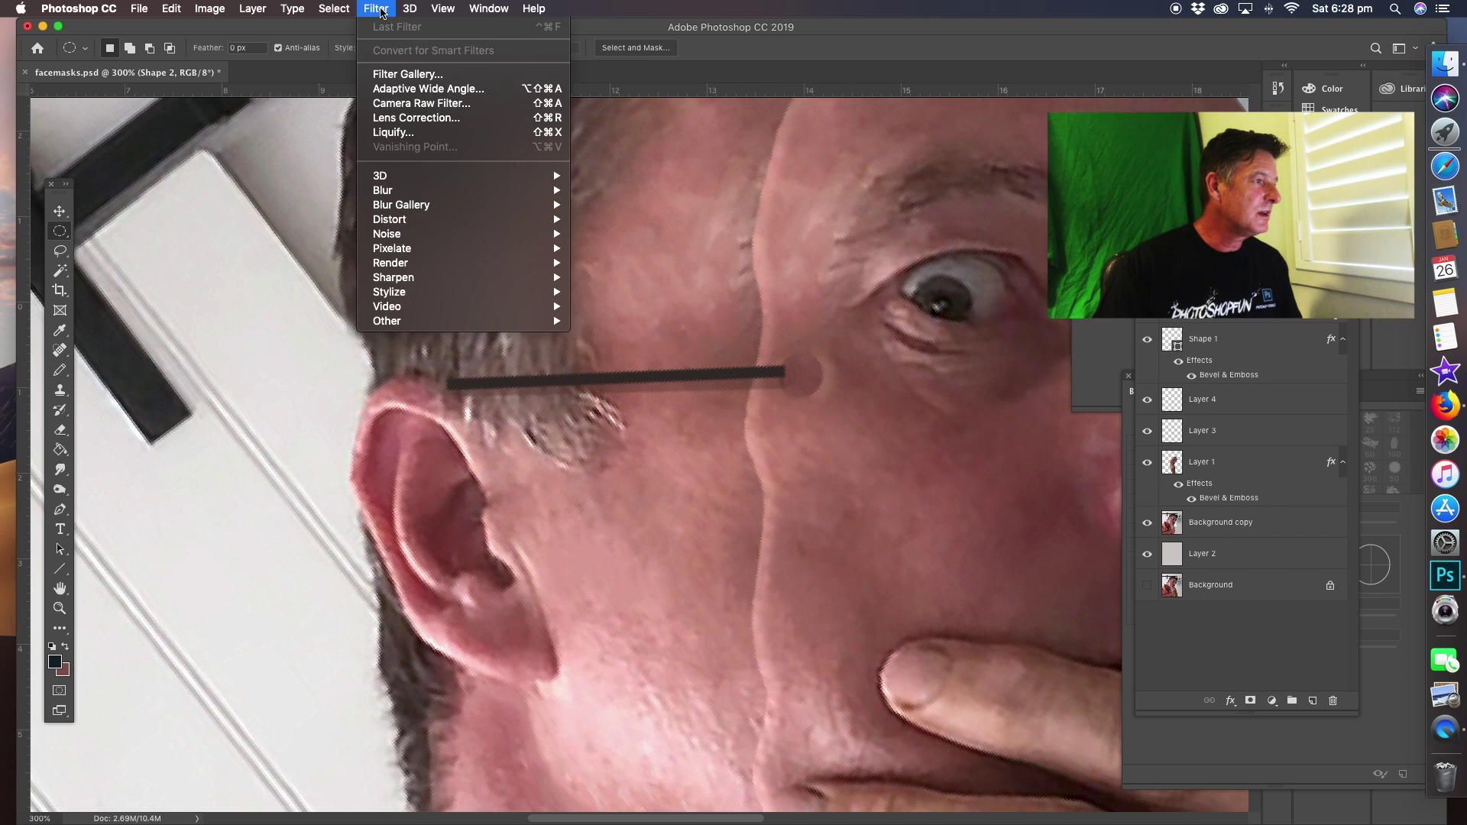
mouse_move(420, 190)
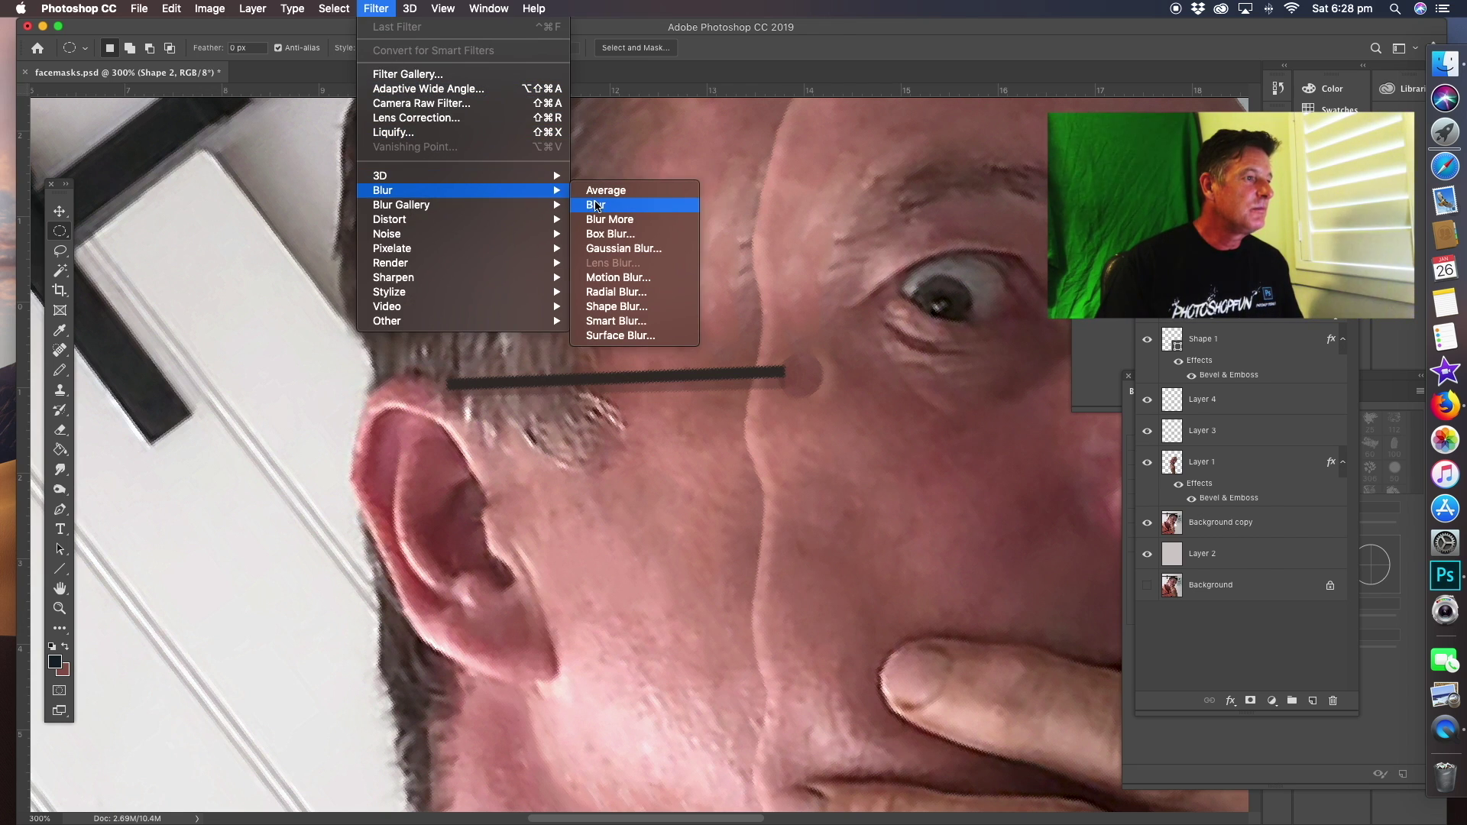
left_click(599, 221)
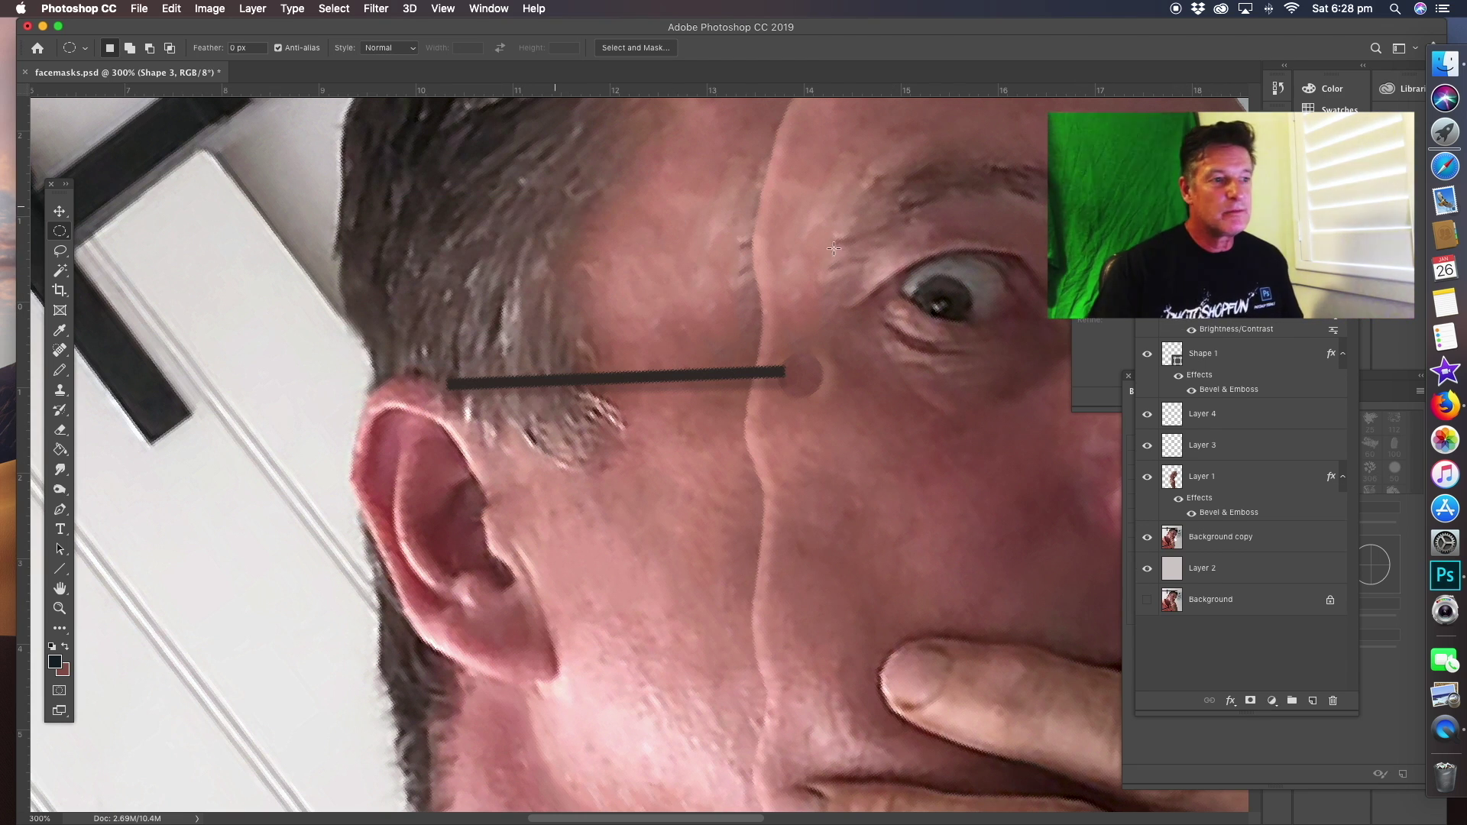
right_click(1219, 290)
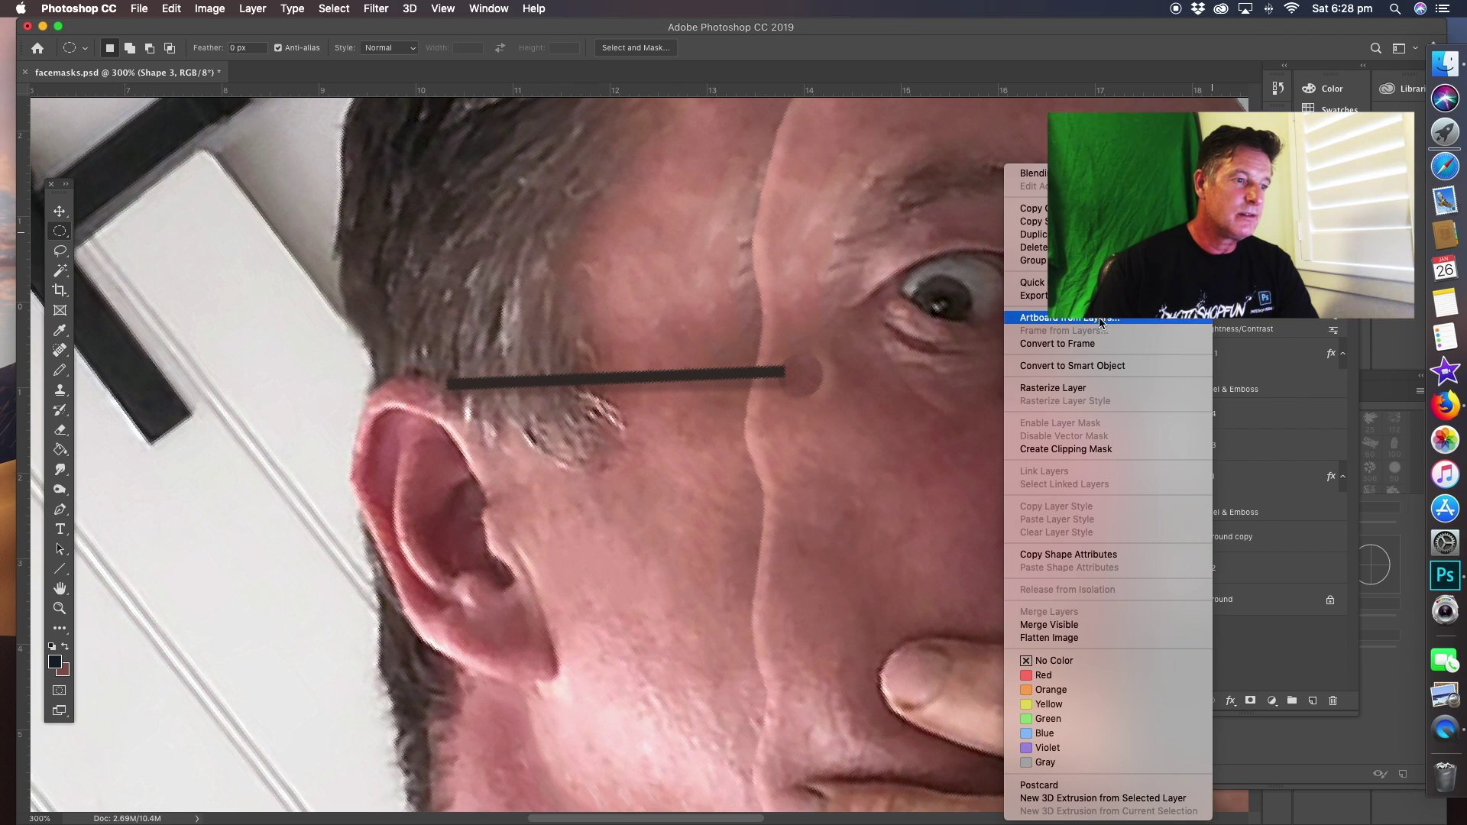
left_click(1082, 367)
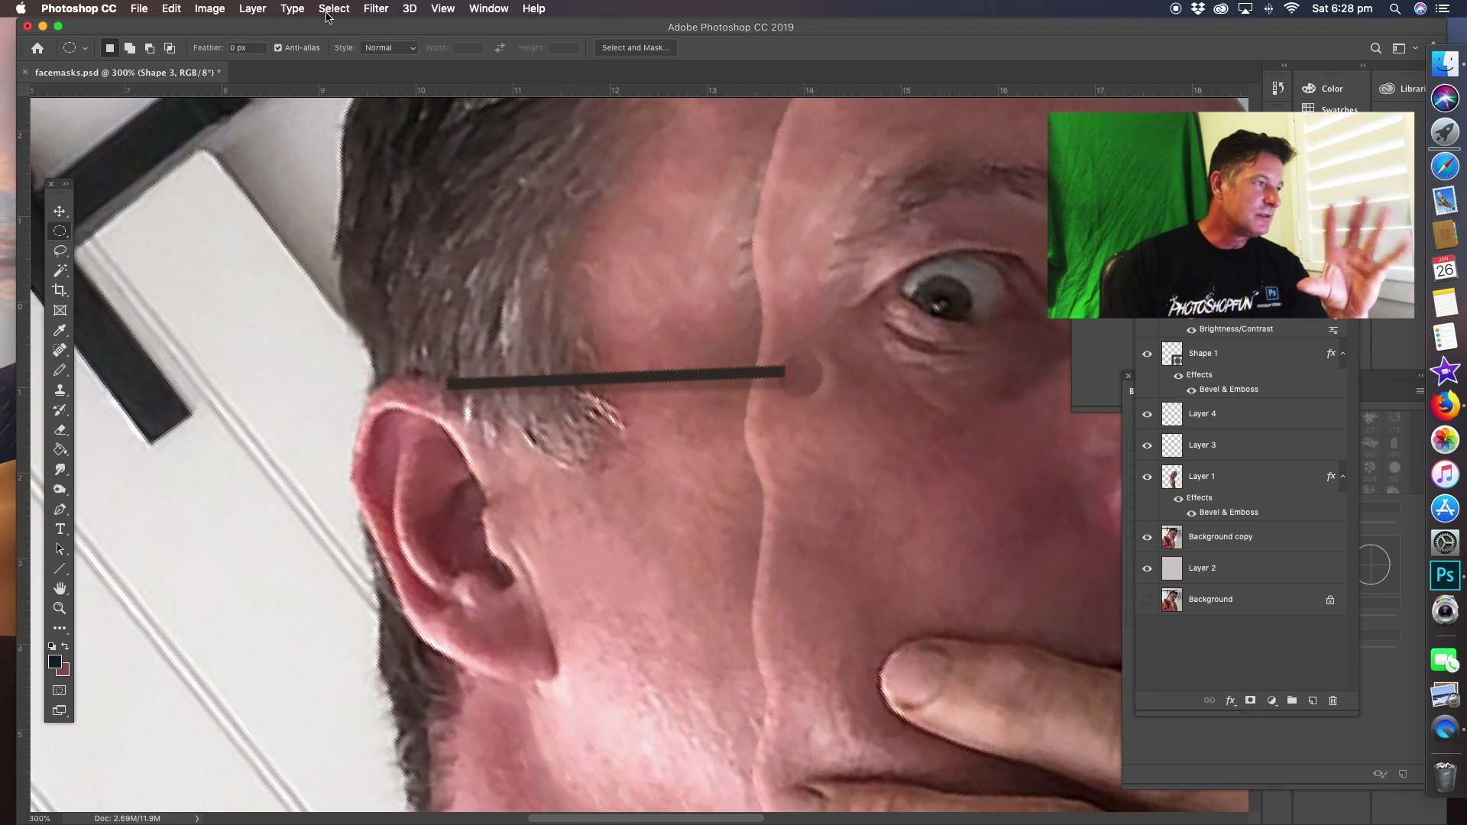
left_click(375, 9)
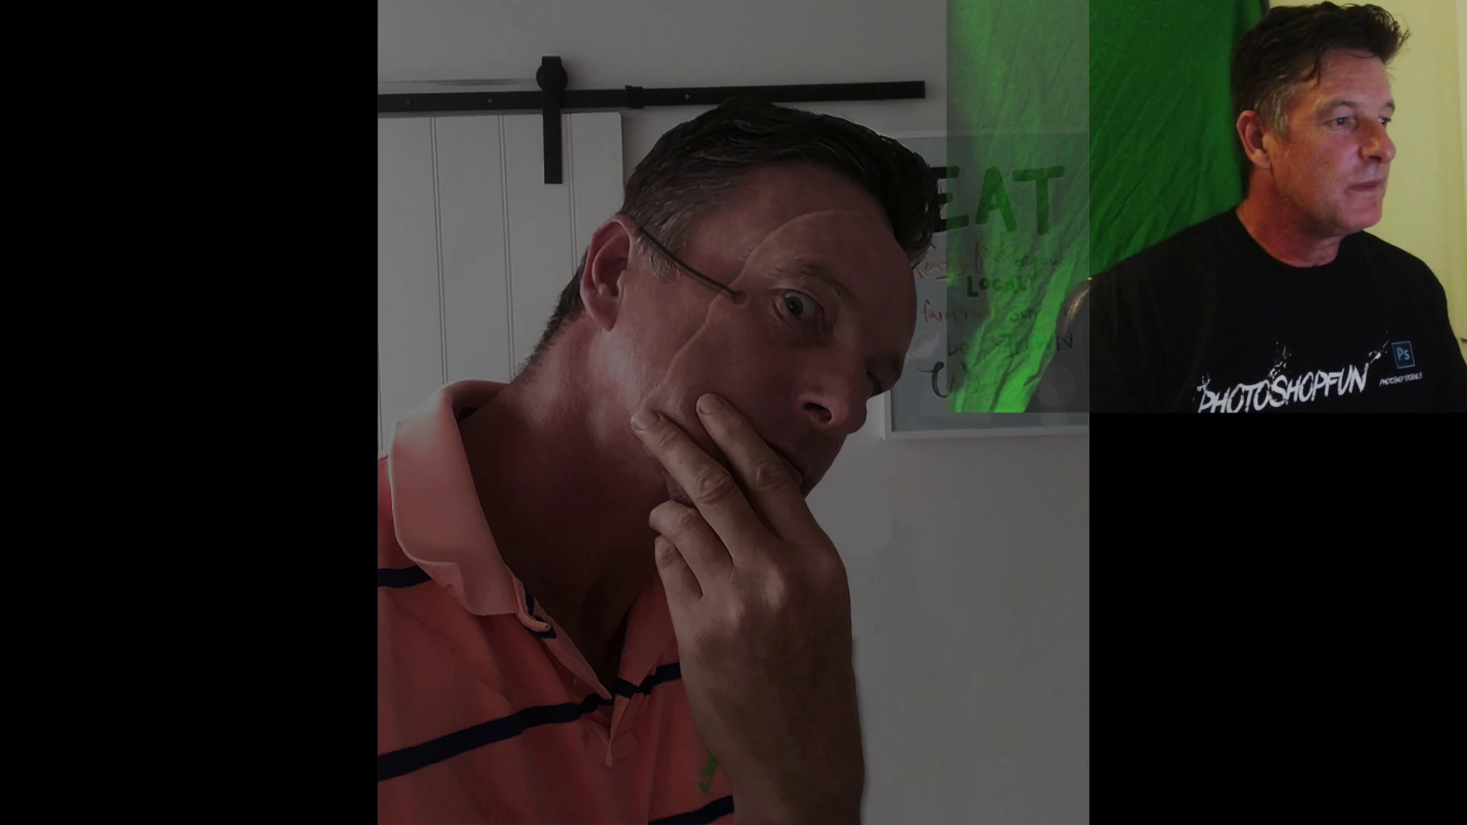